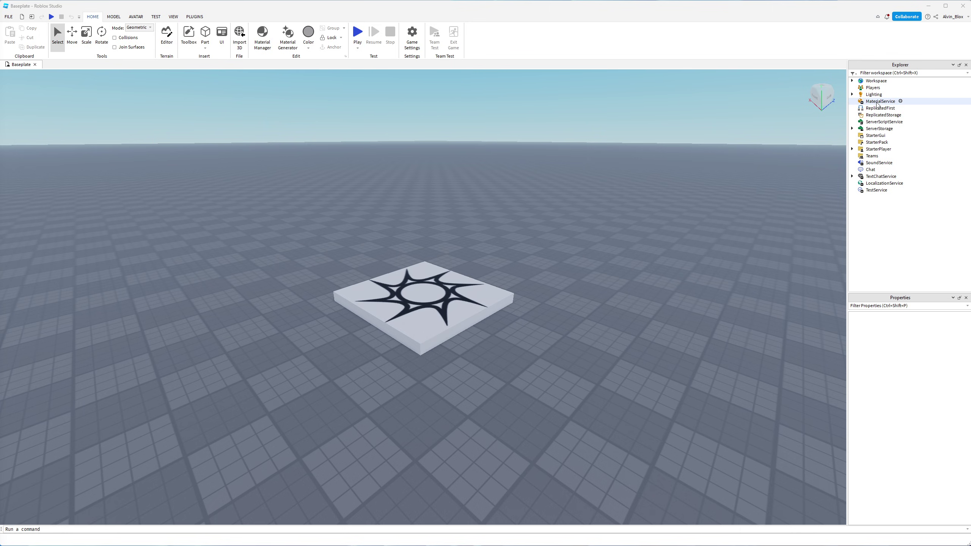
Step: Expand the Workspace contents, select SpawnLocation, and show the Explorer and Properties windows
click(852, 81)
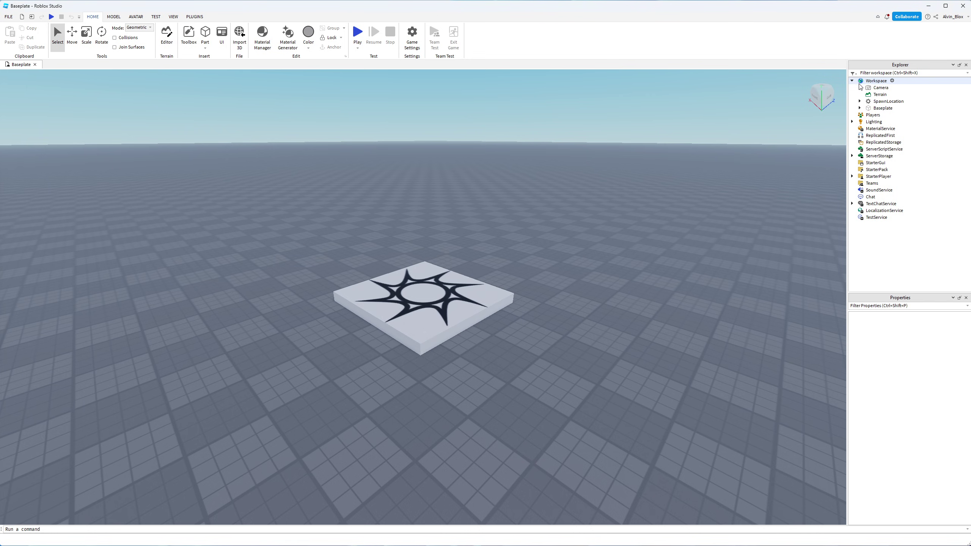
click(883, 101)
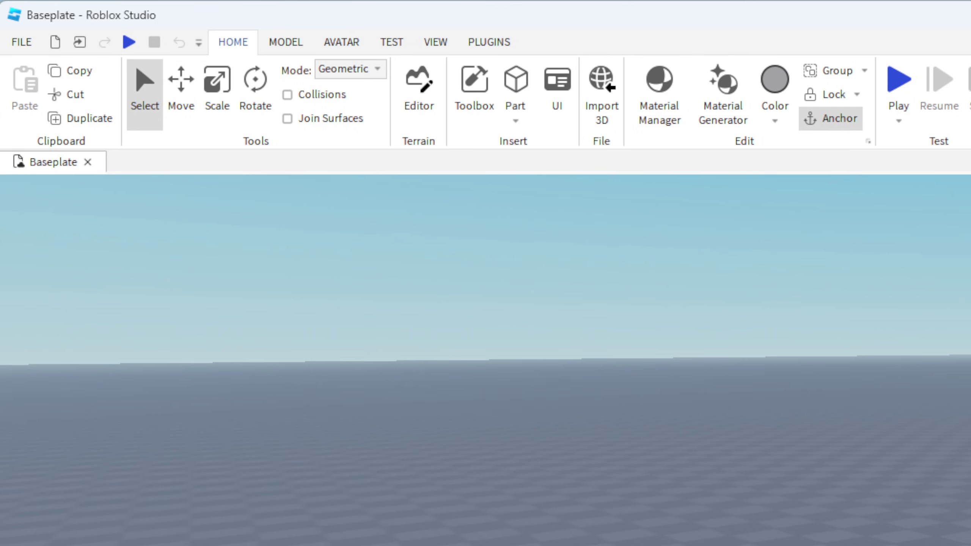
click(443, 43)
click(44, 118)
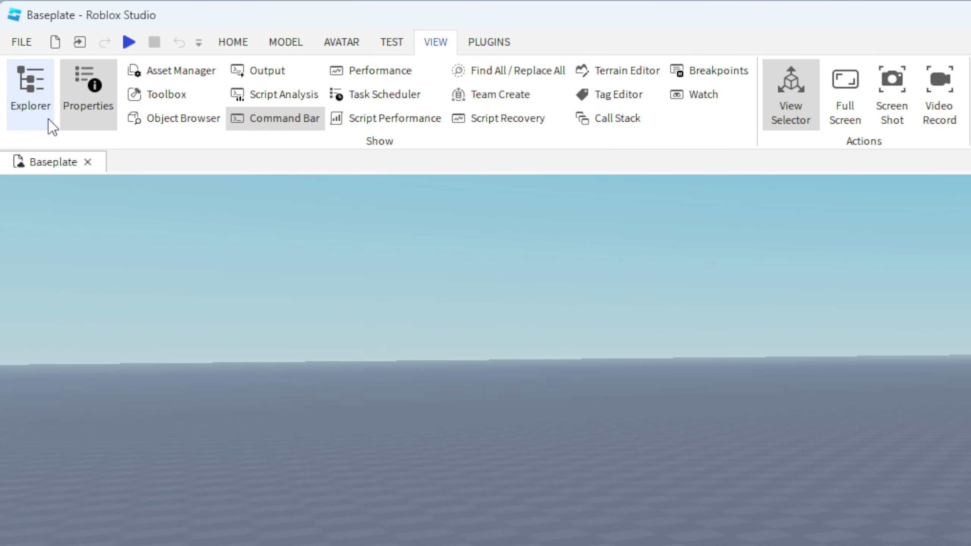
click(79, 116)
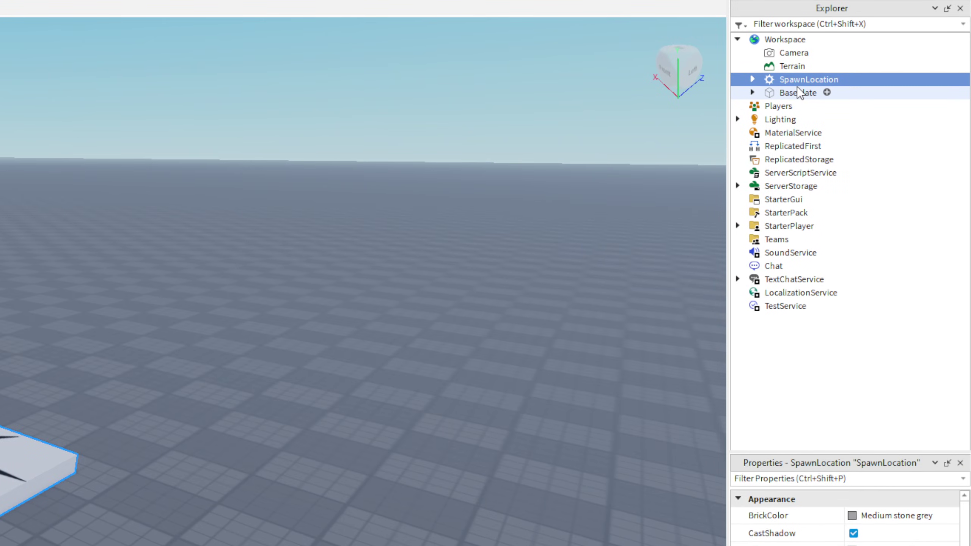
Step: Delete both SpawnLocation and Baseplate from the Workspace
click(882, 107)
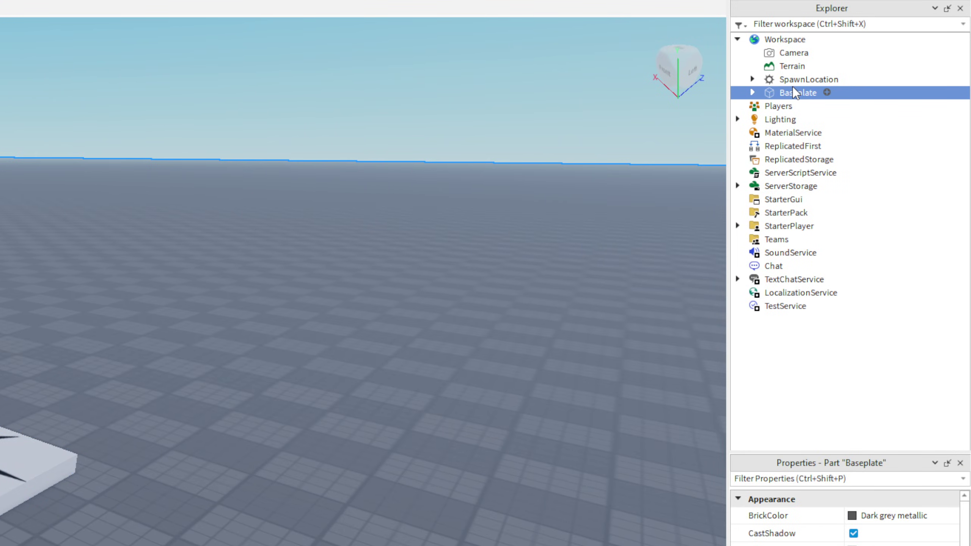
ctrl+click(791, 85)
right_click(790, 85)
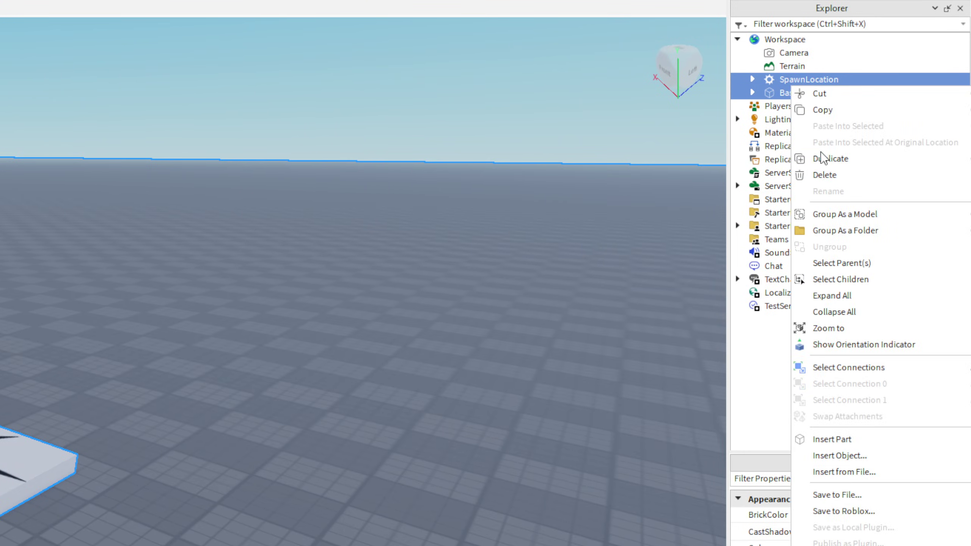
click(835, 173)
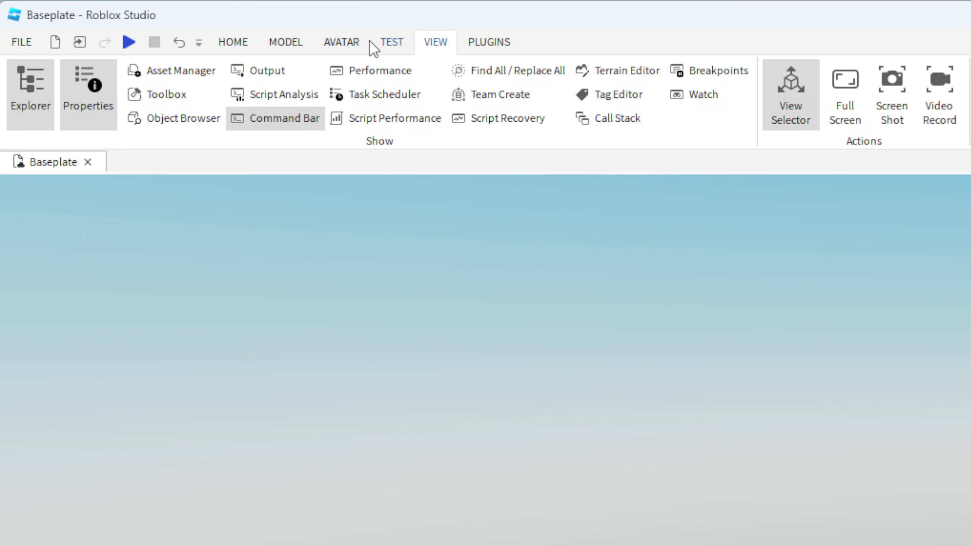
Step: Insert a new block part and scale it into a flat platform of about 24 x 1 x 23 studs
click(251, 42)
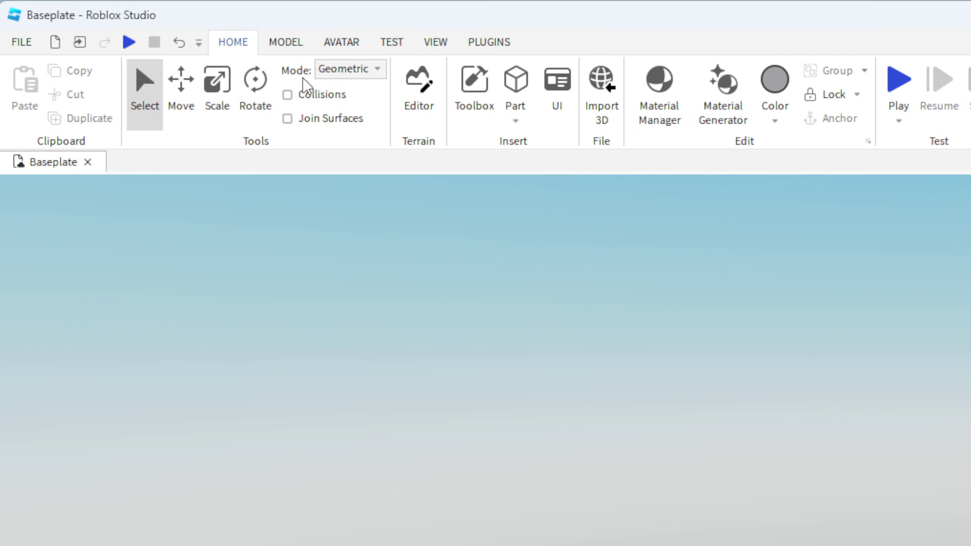
click(515, 83)
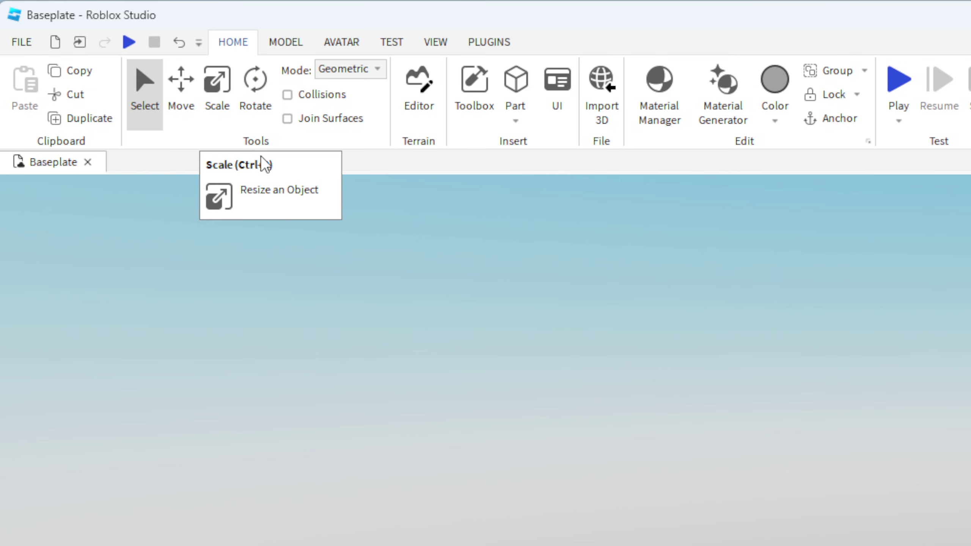
click(226, 120)
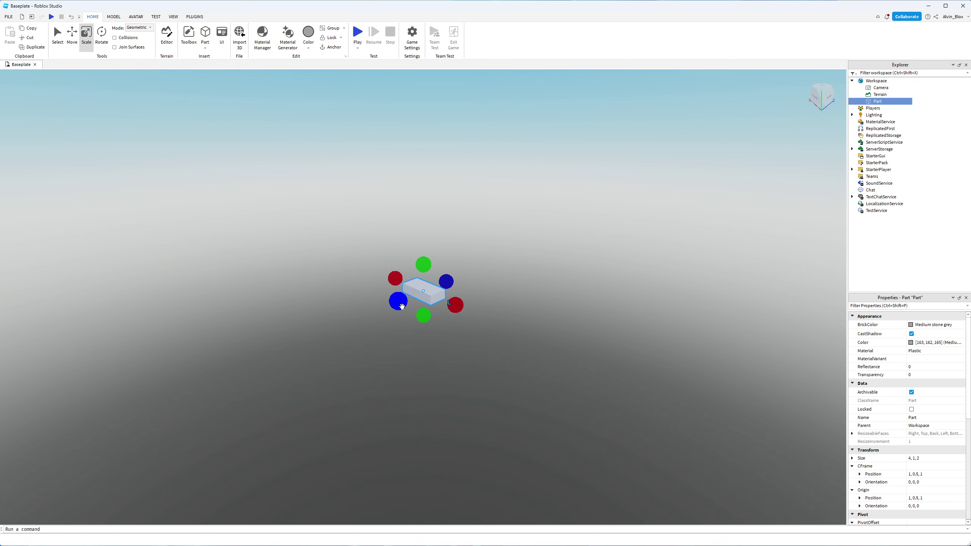
drag(399, 301, 308, 332)
drag(412, 323, 497, 339)
drag(480, 296, 523, 279)
drag(529, 356, 642, 392)
drag(395, 287, 369, 273)
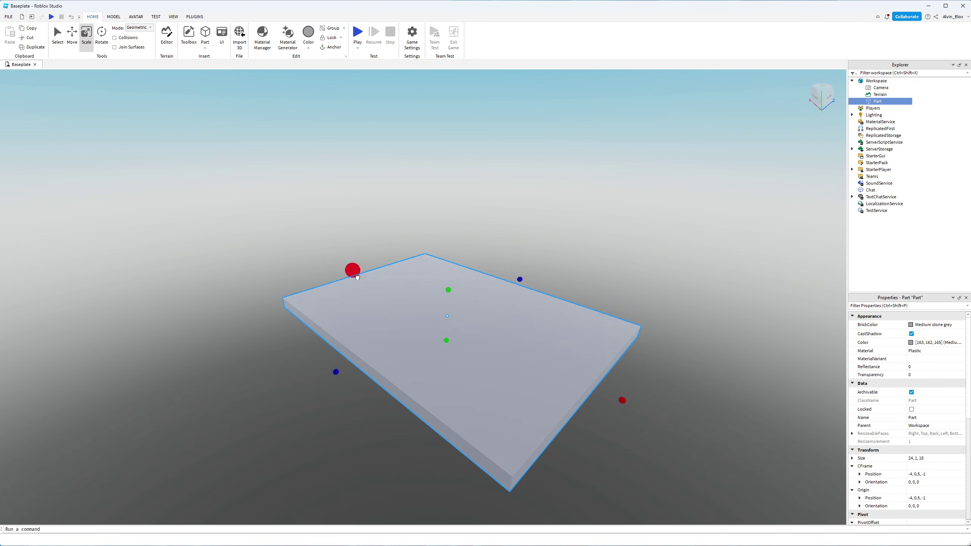
drag(522, 285, 549, 276)
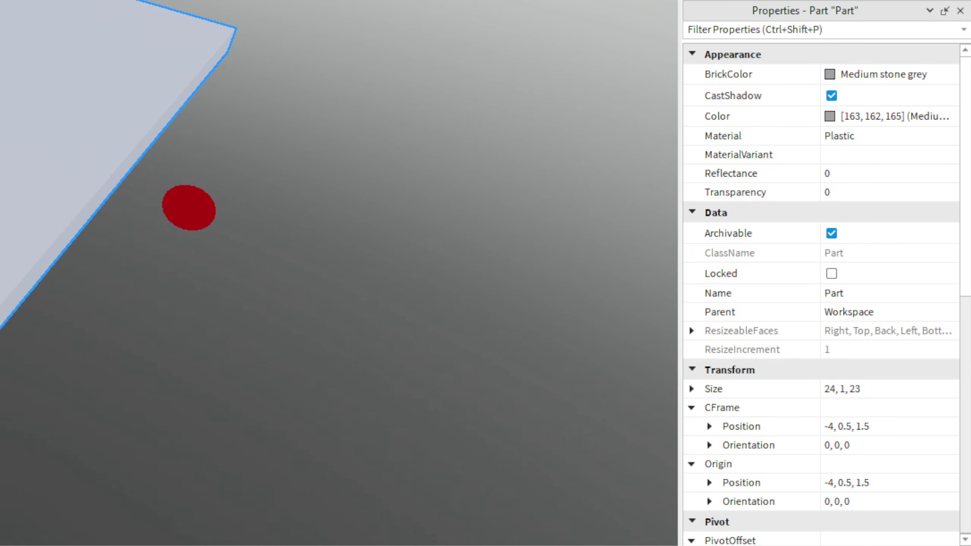
Step: Enable the Anchored property of the platform part
scroll(878, 263, down, 3)
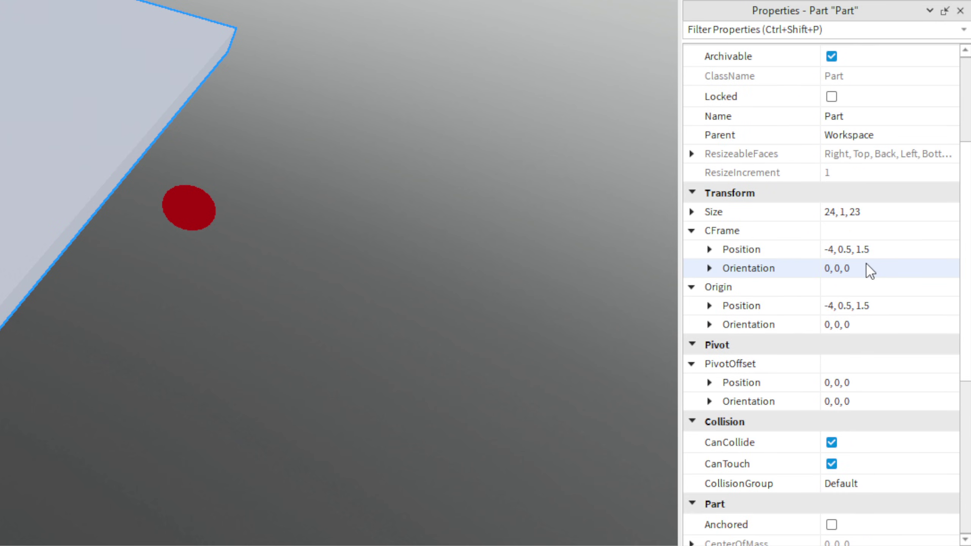
scroll(869, 270, down, 1)
scroll(870, 270, up, 4)
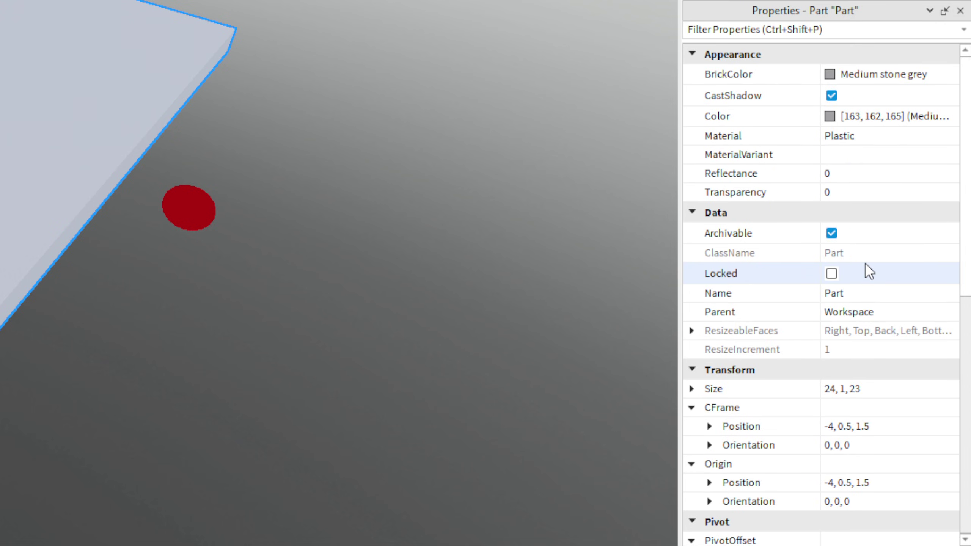
scroll(866, 265, down, 8)
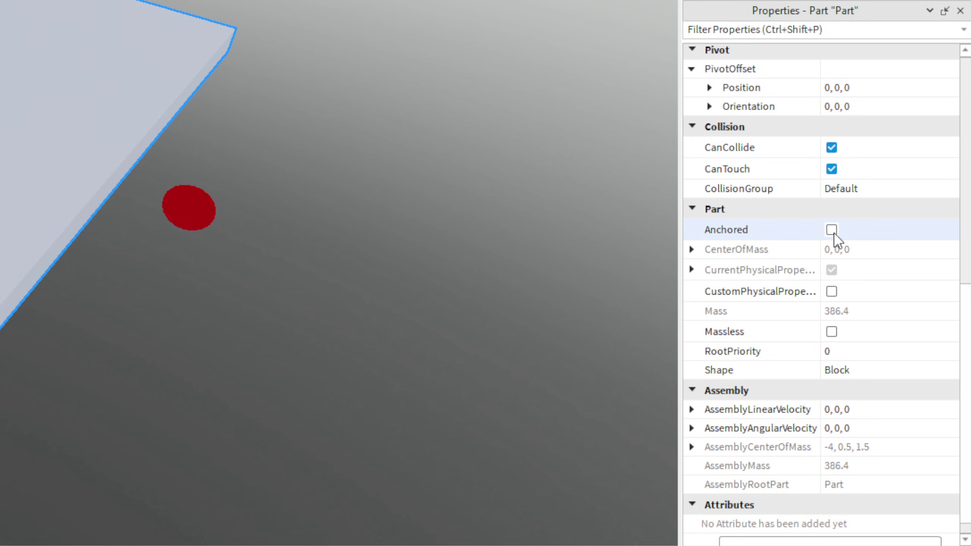
click(832, 230)
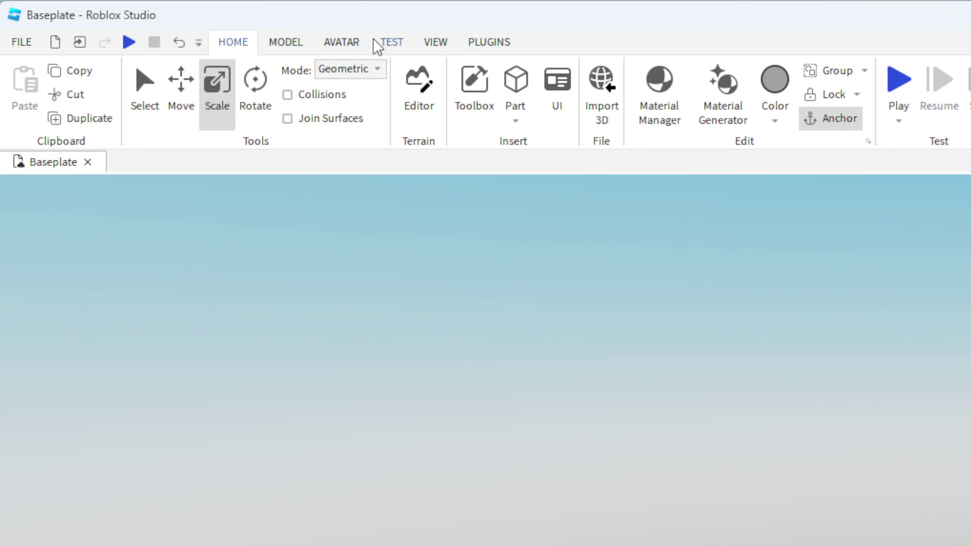
Step: Add a spawn point and place it near the middle of the platform, at about -4, 1.5, 1
click(286, 42)
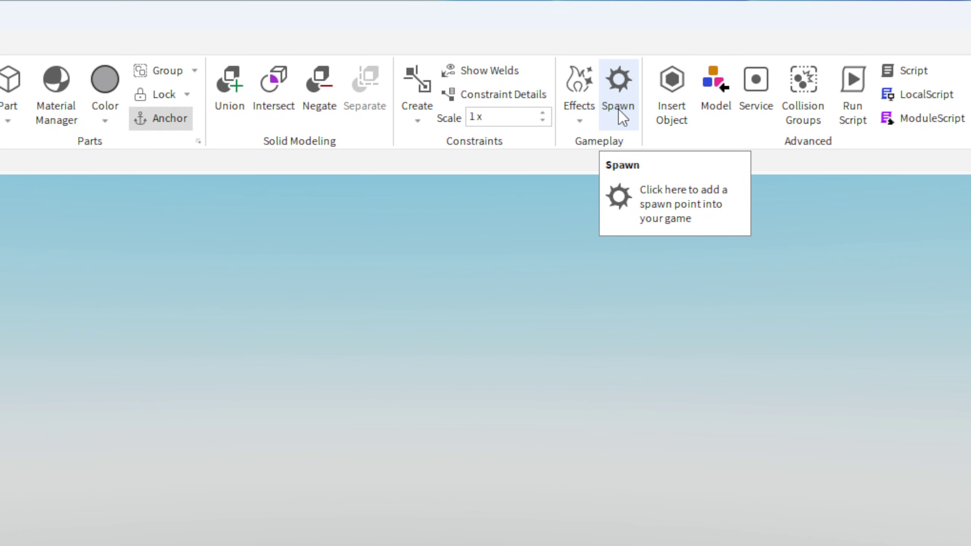
click(618, 110)
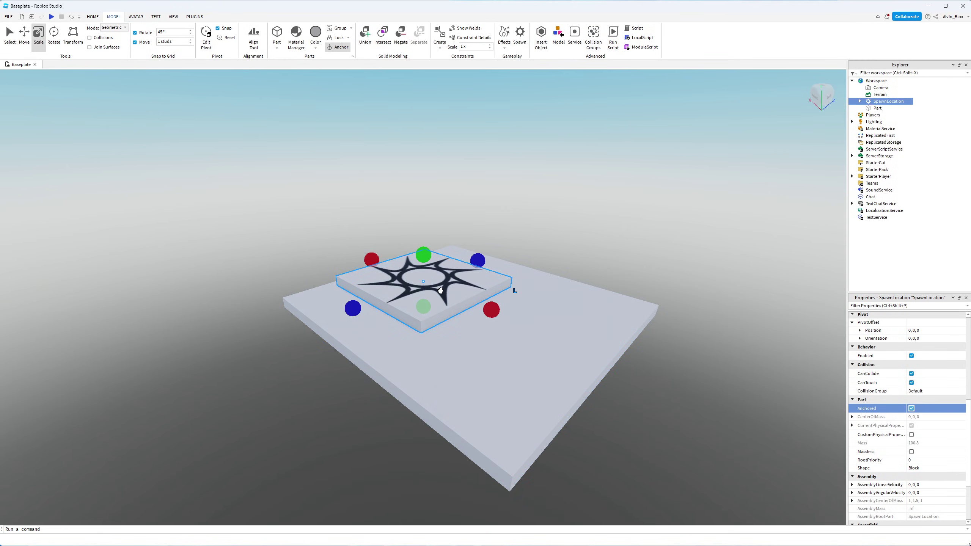
drag(440, 291, 479, 307)
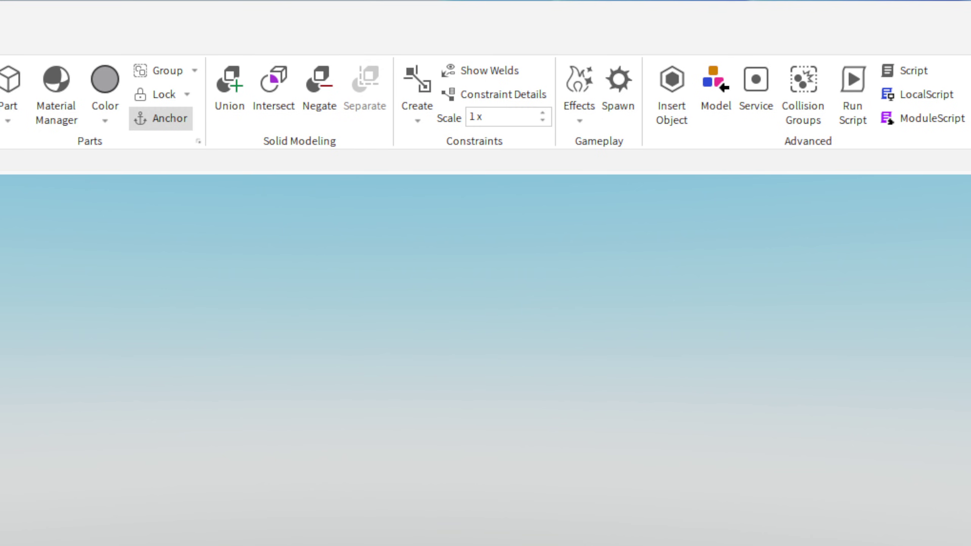
Step: Playtest the game to check spawning on the platform, and stop the test
click(235, 41)
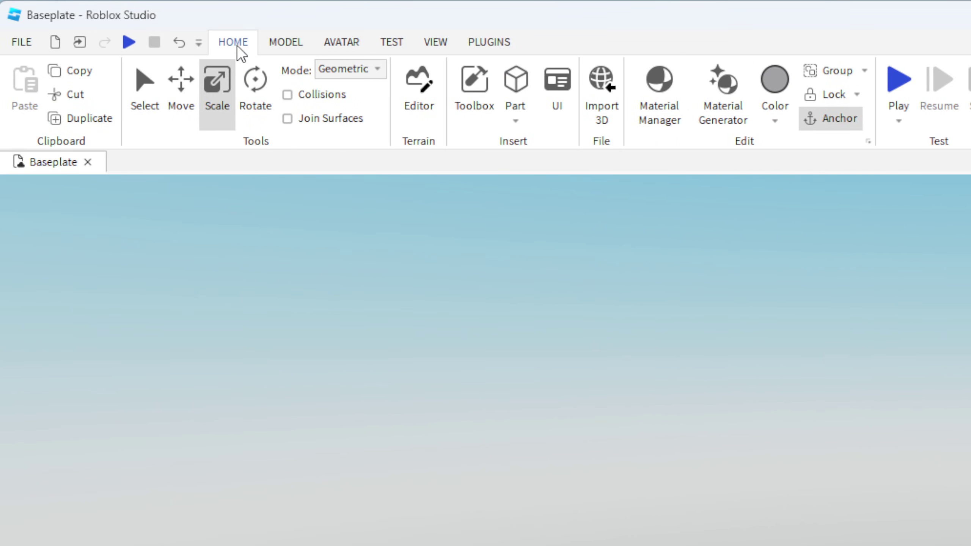
click(896, 97)
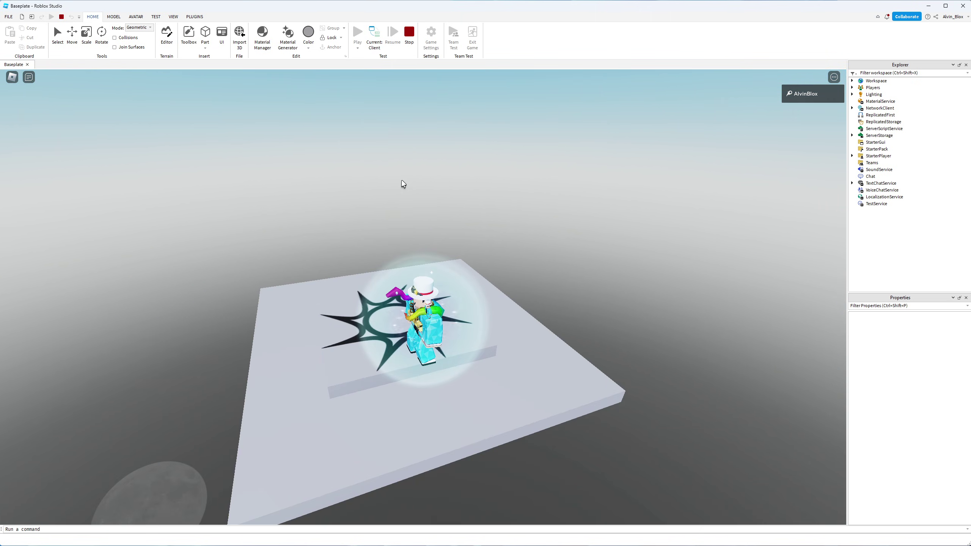
click(409, 46)
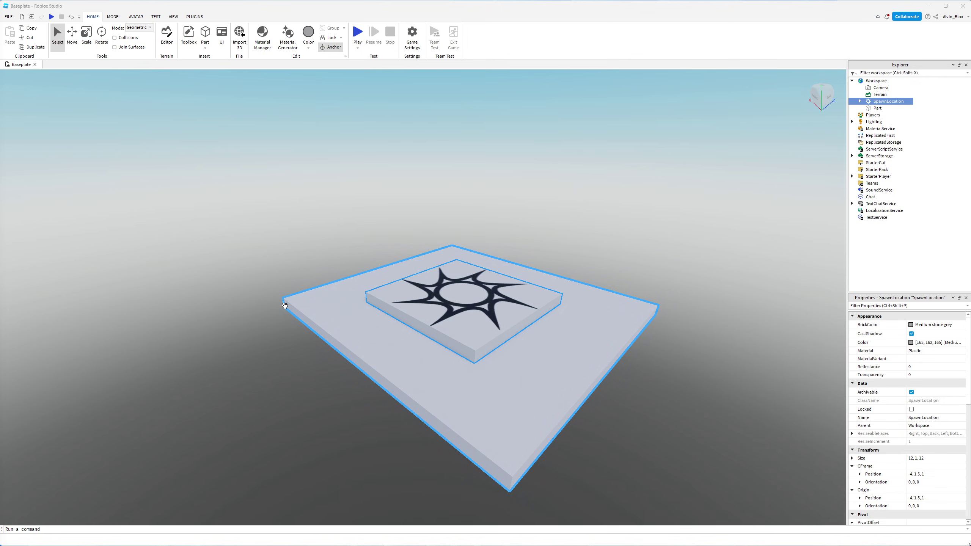
Step: Duplicate the platform part and move the copy along the Z axis away from the spawn platform, to about Z -30.5
click(391, 370)
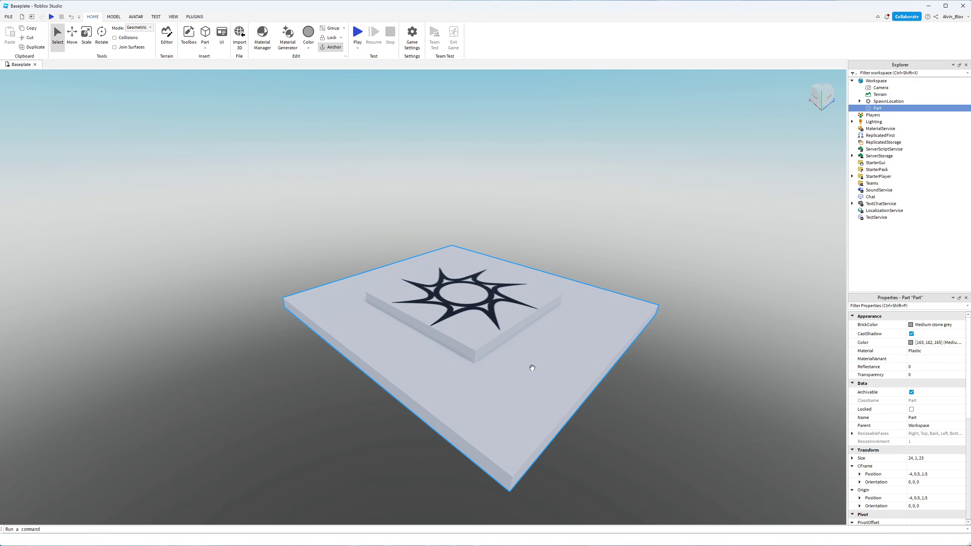
right_click(519, 364)
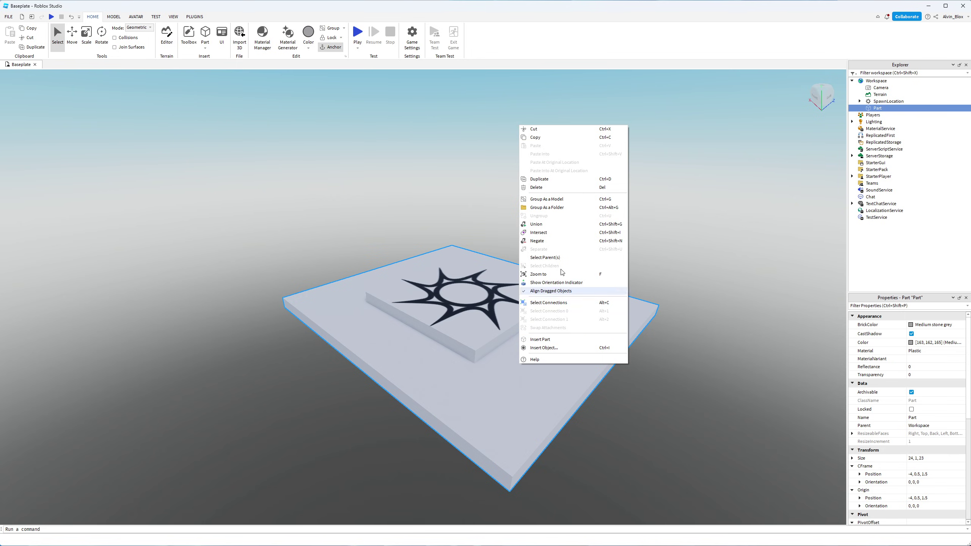
click(573, 184)
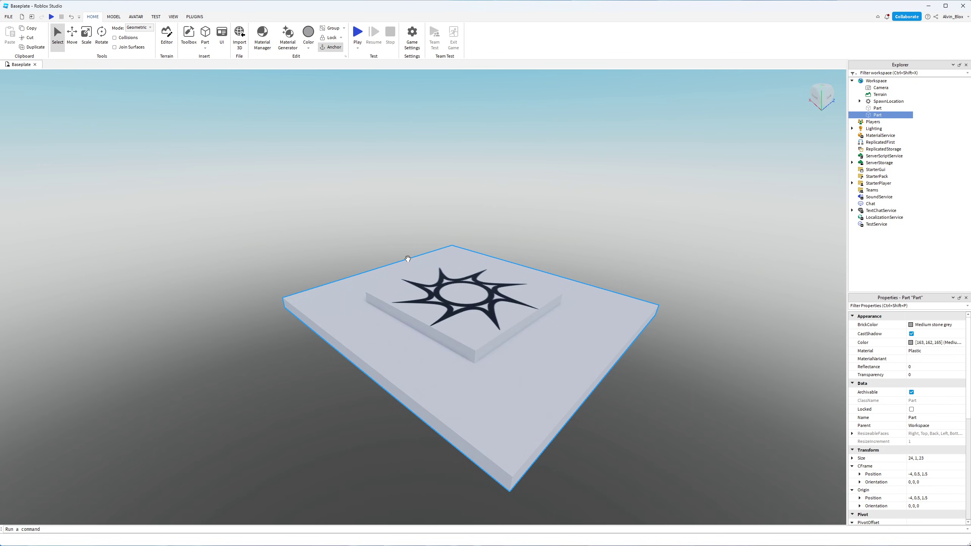
scroll(282, 189, down, 3)
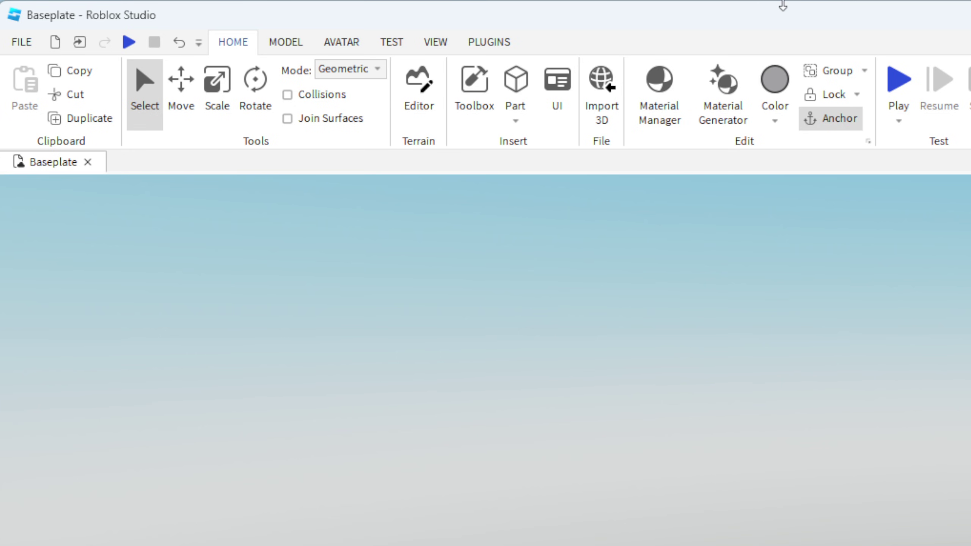
click(190, 102)
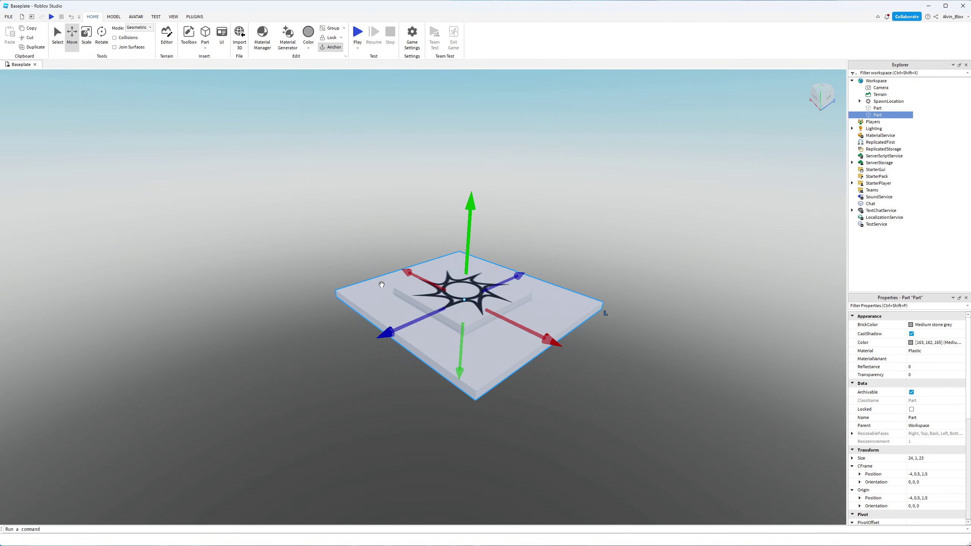
right_drag(382, 285, 443, 294)
drag(477, 309, 256, 315)
right_drag(344, 298, 443, 285)
scroll(443, 284, down, 1)
drag(485, 291, 434, 293)
right_drag(484, 299, 475, 249)
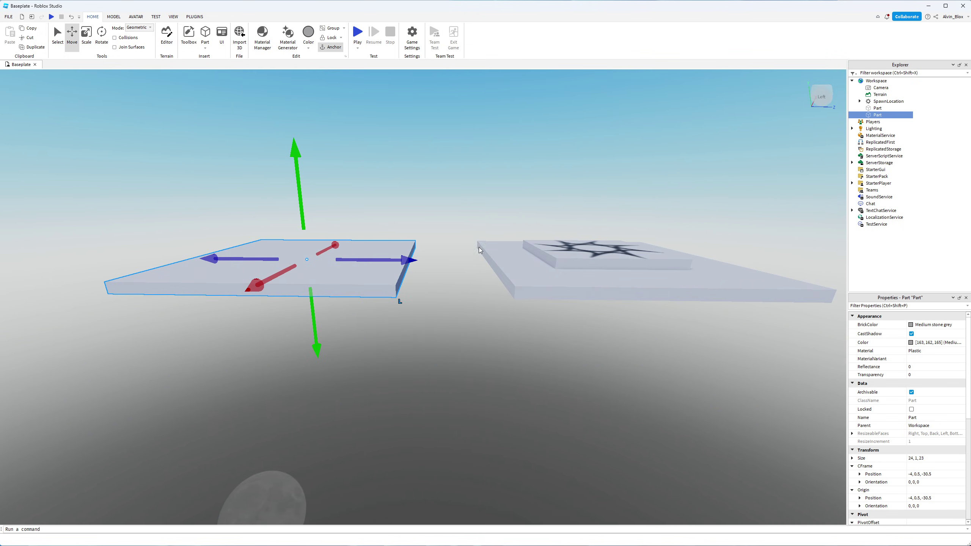
Step: Scale the copied platform along Z from its far side into a narrow strip about 8 studs deep
key(f)
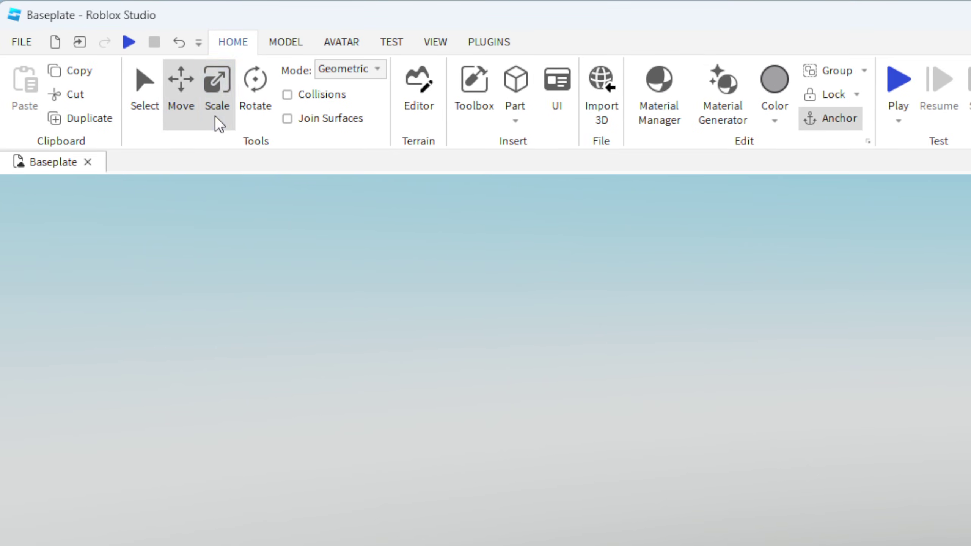
click(88, 49)
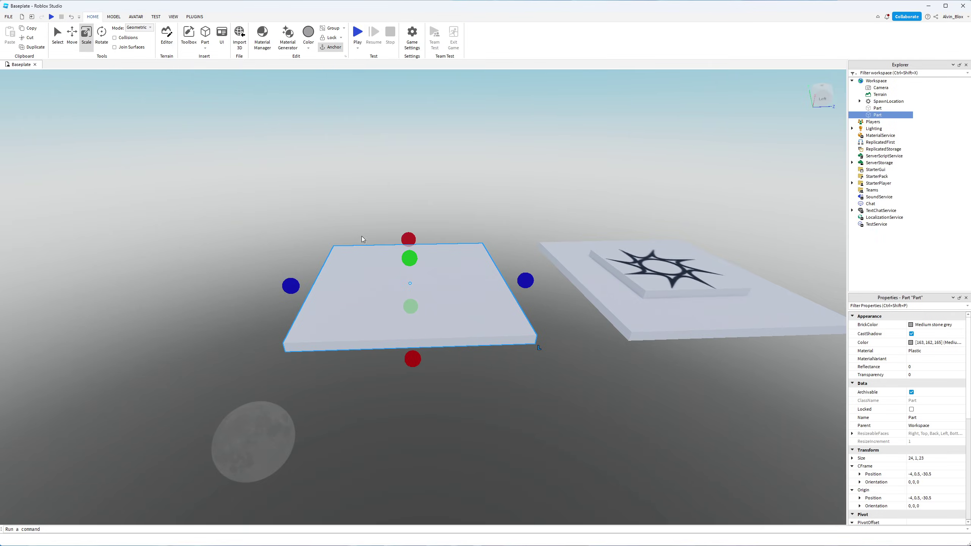
drag(297, 284, 418, 294)
right_drag(262, 267, 253, 268)
key(d)
key(s)
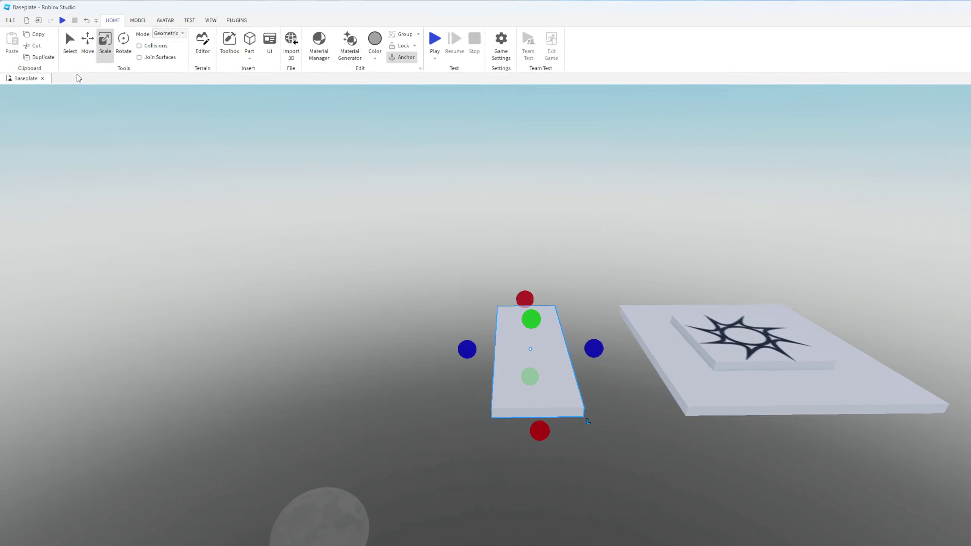
Step: Duplicate the narrow strip and move the copy farther from the spawn platform, to about Z -39
click(71, 42)
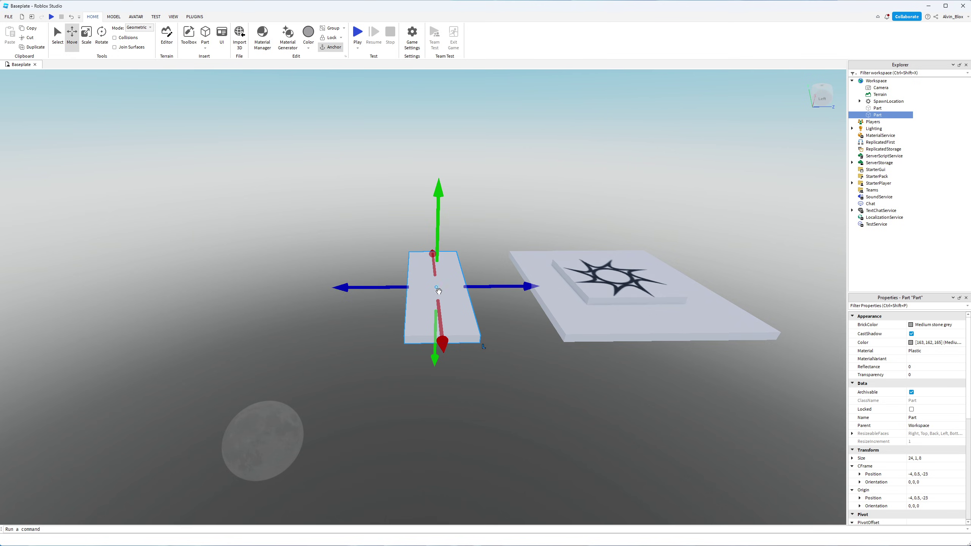
key(ctrl+d)
drag(508, 286, 395, 286)
middle_drag(395, 285, 500, 292)
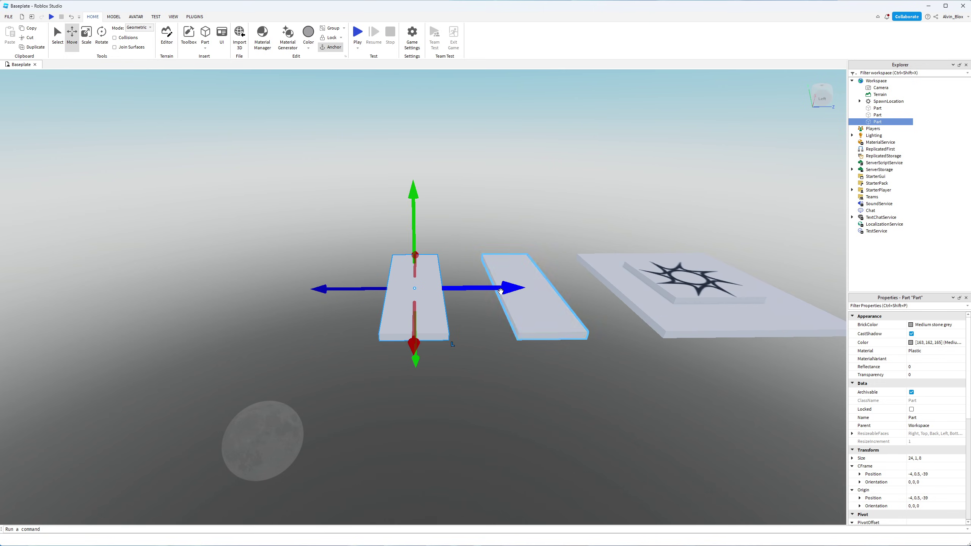
Step: Duplicate the strip three more times, moving each copy farther along negative Z with a gap between neighbouring strips
key(ctrl+d)
key(a)
drag(500, 291, 443, 291)
key(ctrl+d)
key(a)
key(ctrl+d)
key(a)
key(w)
key(a)
Step: Select the farthest strip, duplicate it once more, and move the copy farther along the row to about Z -100
right_click(382, 302)
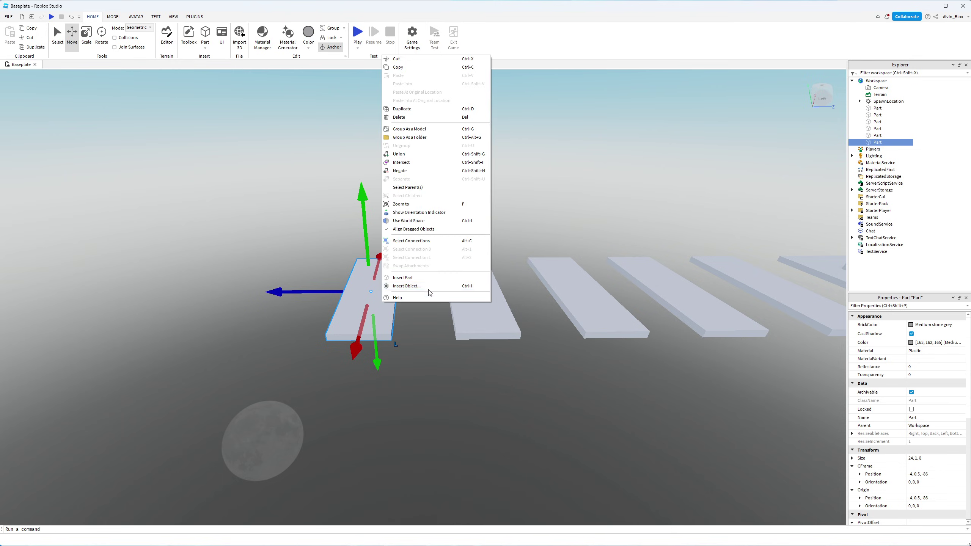
right_drag(330, 217, 330, 207)
scroll(330, 217, down, 1)
click(462, 306)
click(386, 310)
mouse_move(431, 315)
mouse_down()
mouse_move(446, 319)
mouse_move(438, 317)
mouse_up()
key(ctrl+d)
drag(441, 317, 394, 317)
key(a)
key(s)
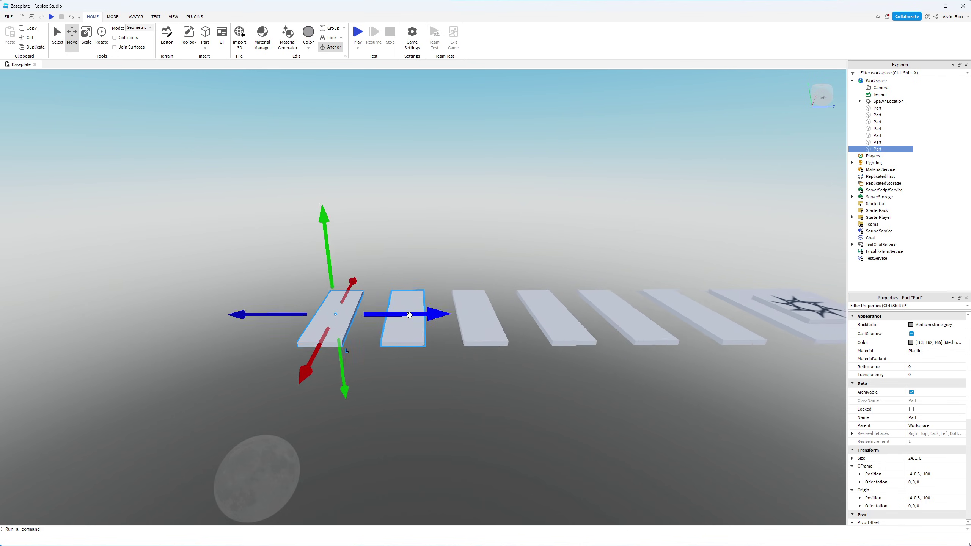
Step: Review the spacing of the whole row of strips from the spawn platform to the farthest one
key(d)
click(449, 311)
key(d)
key(a)
key(w)
key(s)
key(d)
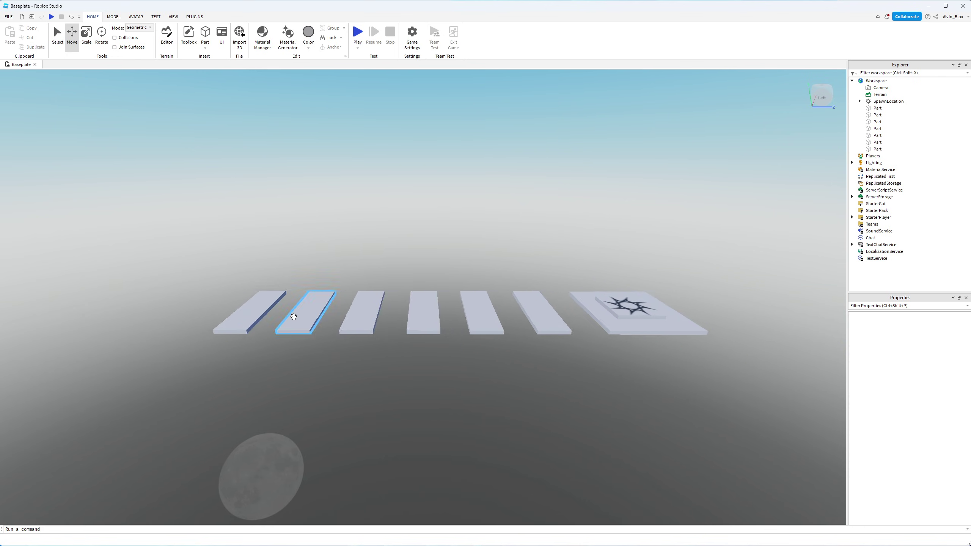
key(w)
key(a)
drag(221, 221, 642, 407)
click(651, 411)
key(w)
key(a)
key(d)
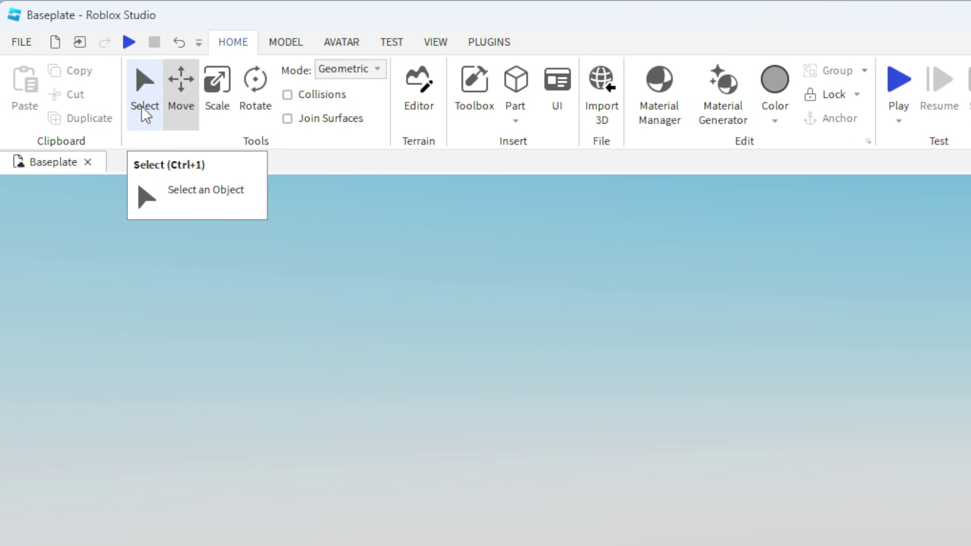
Step: Select the strip nearest the spawn platform and change its BrickColor to a pure red
click(56, 42)
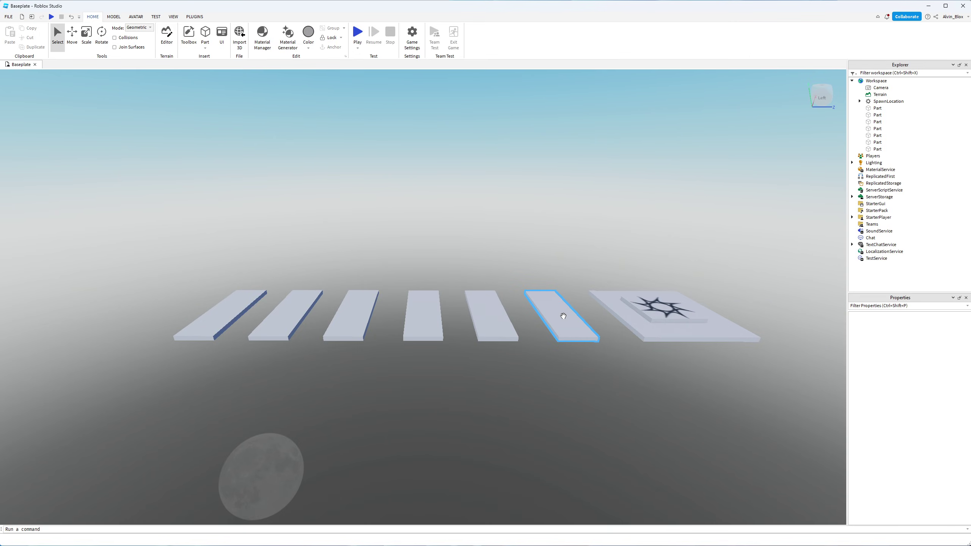
click(563, 316)
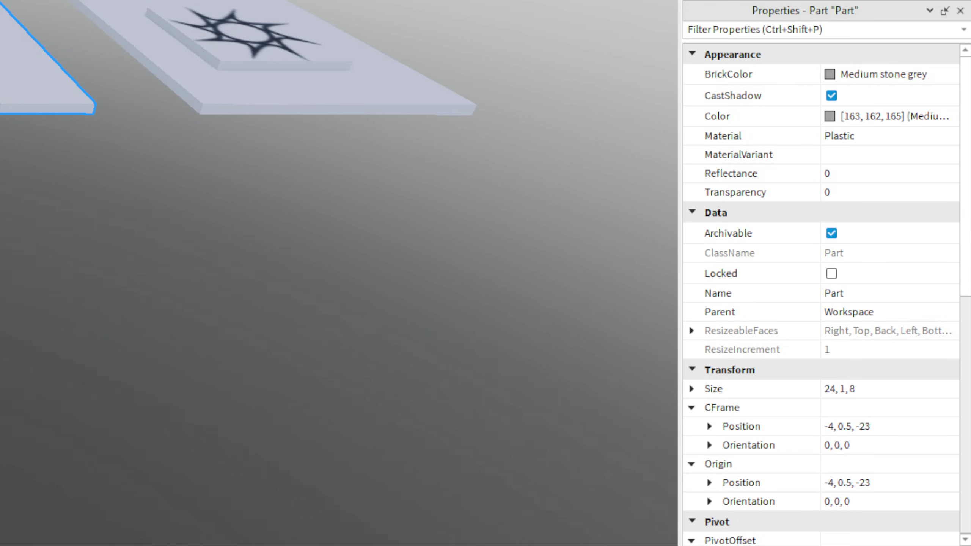
click(833, 77)
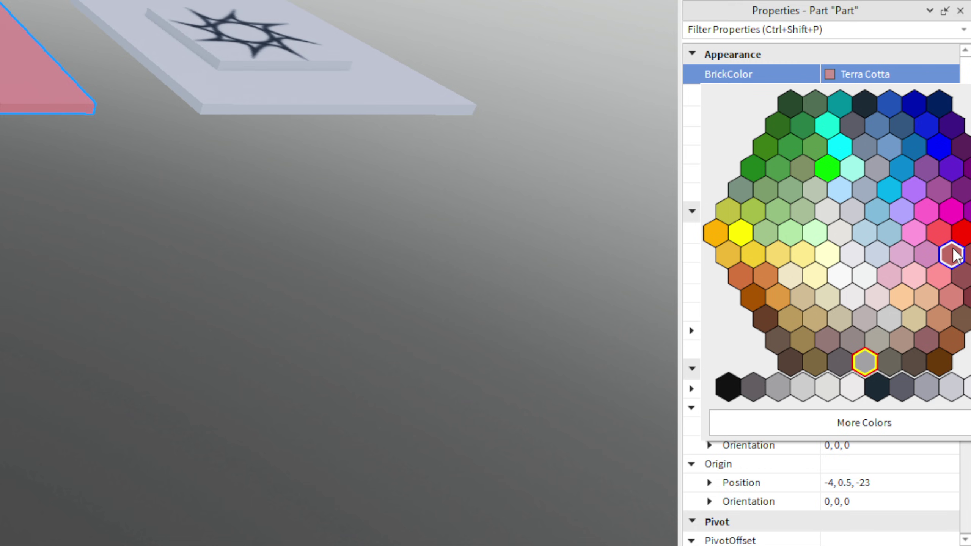
click(961, 232)
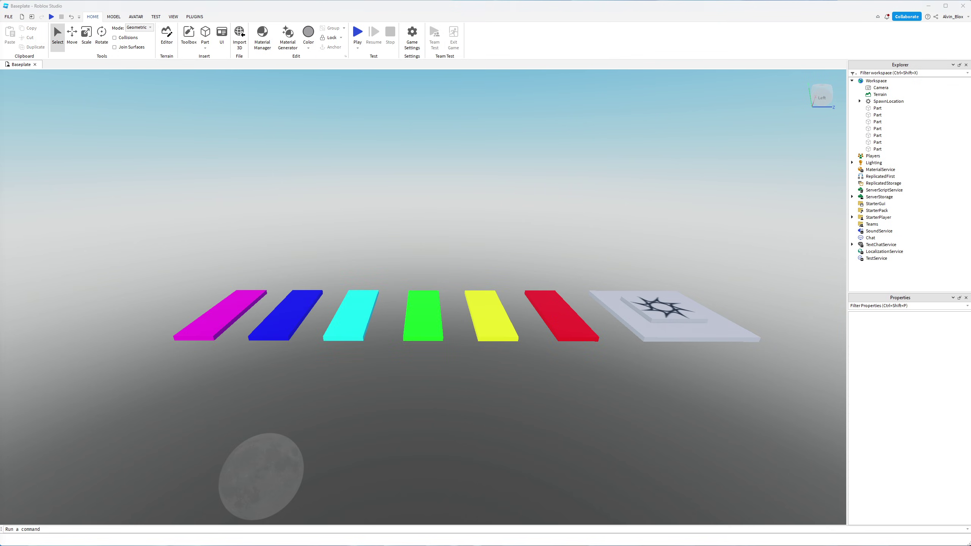
Step: Select the strip farthest from the spawn platform and set its custom color to RGB 238, 46, 255
click(251, 312)
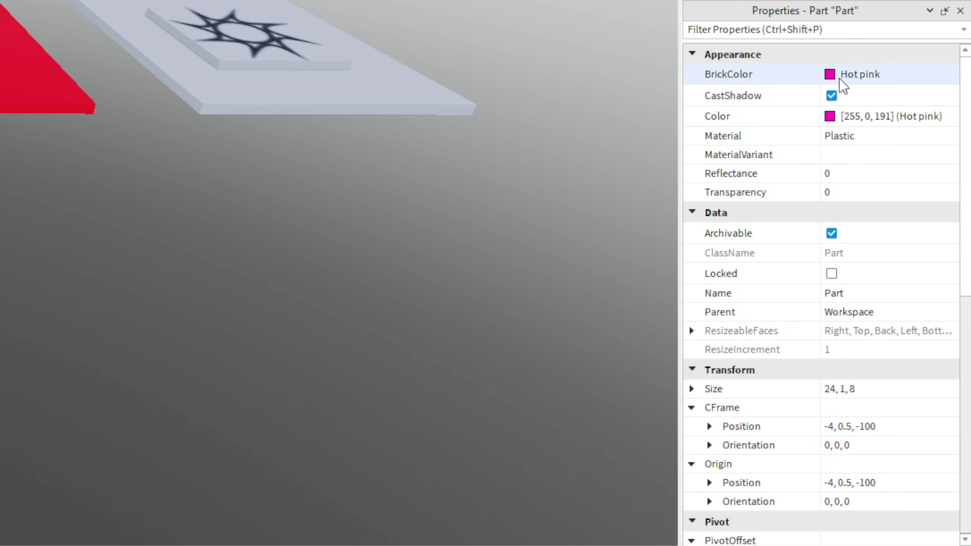
click(769, 117)
click(830, 117)
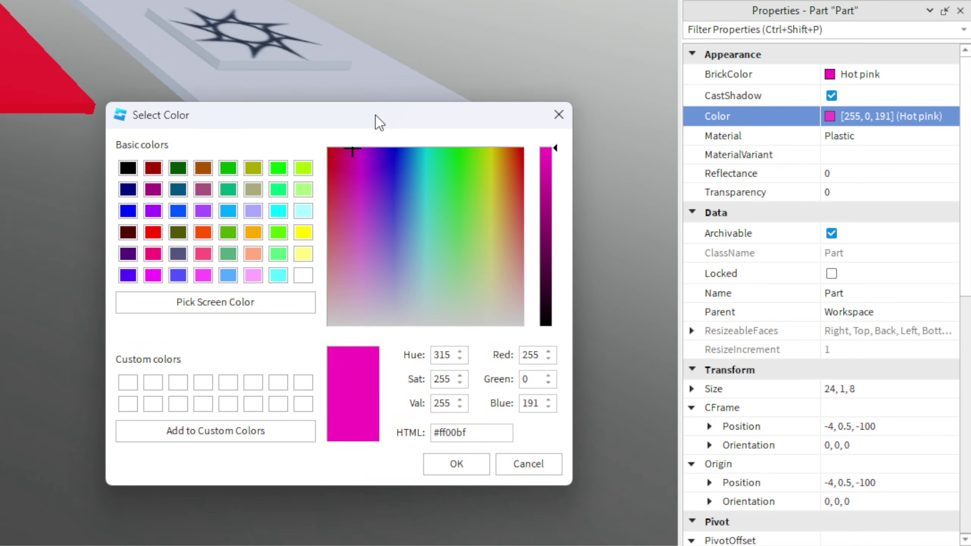
drag(394, 245, 365, 183)
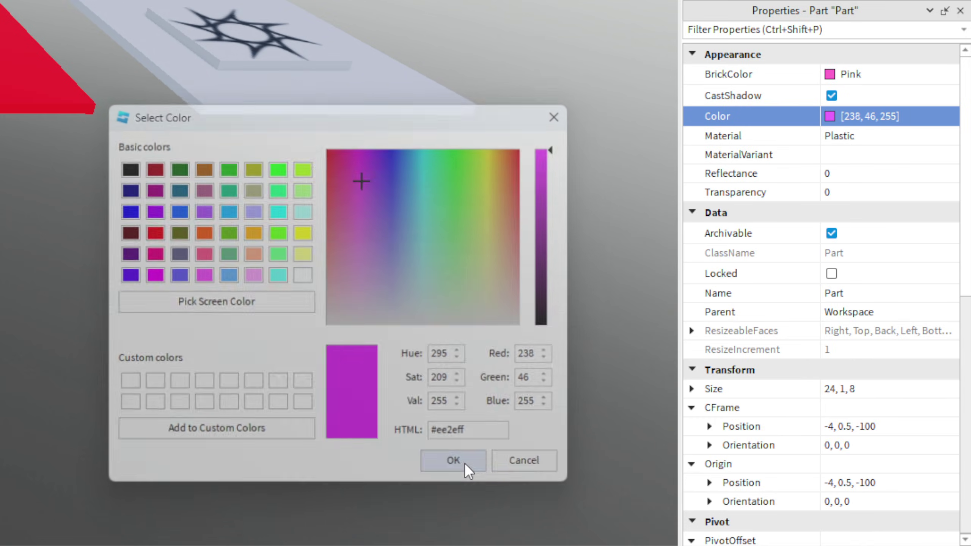
click(463, 467)
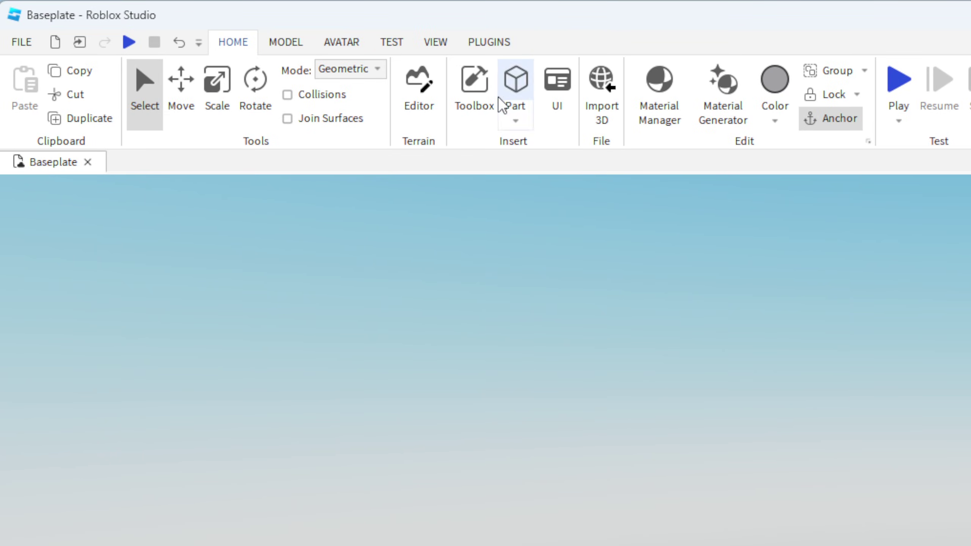
click(436, 42)
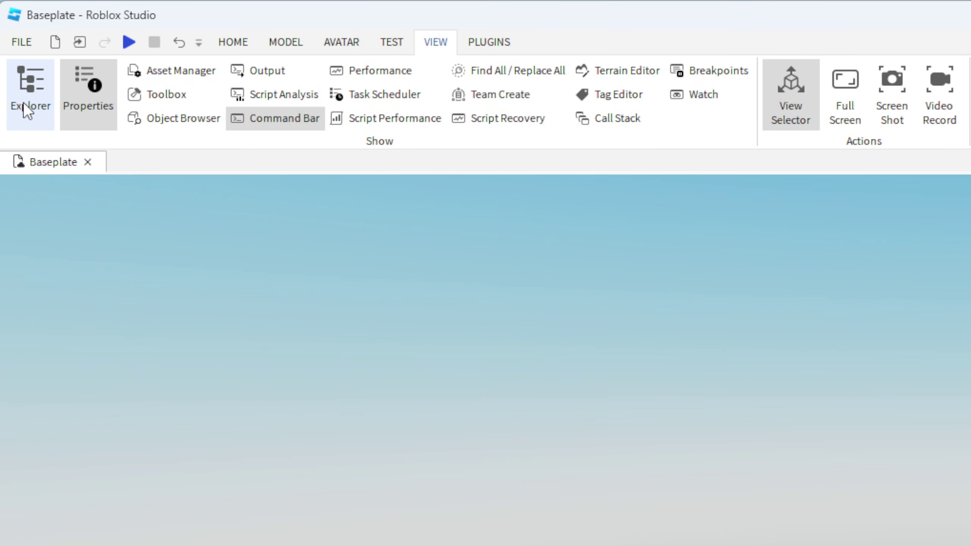
click(51, 107)
click(234, 44)
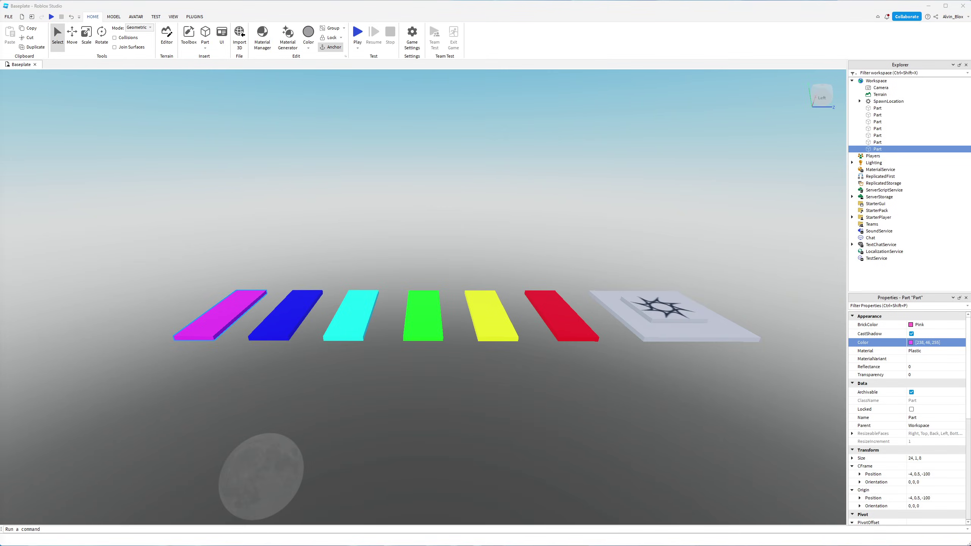
Step: Select the large base platform under the spawn location and duplicate it
key(Escape)
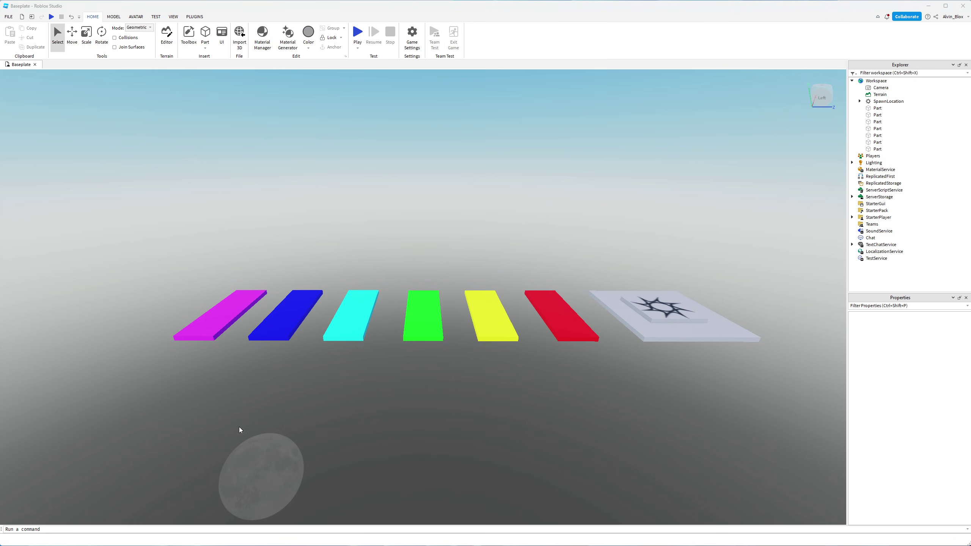
scroll(327, 422, up, 5)
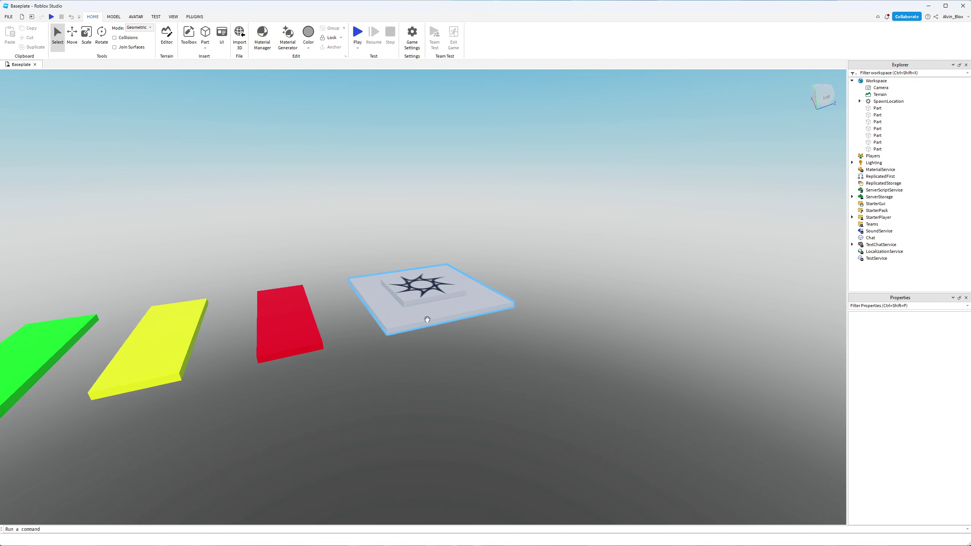
click(429, 321)
scroll(438, 356, up, 5)
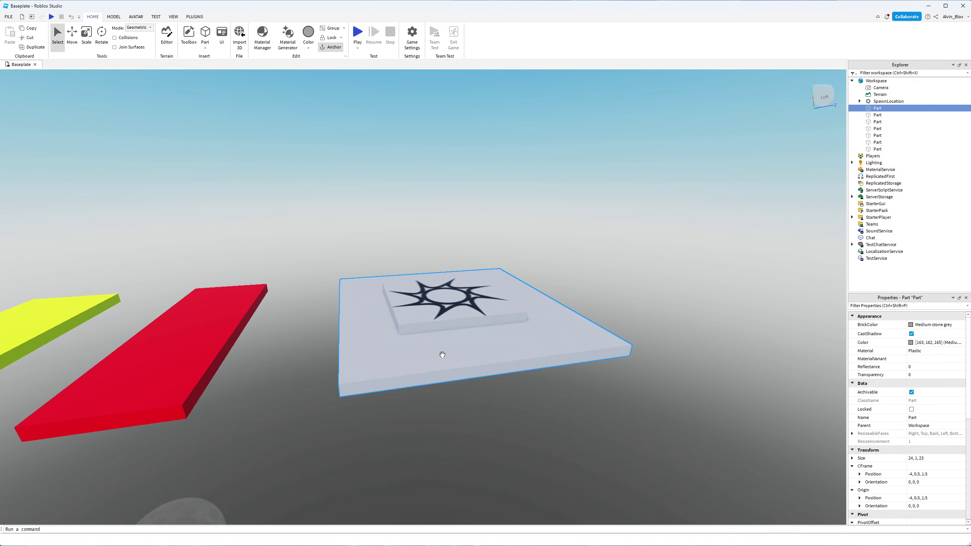
right_click(442, 354)
click(470, 170)
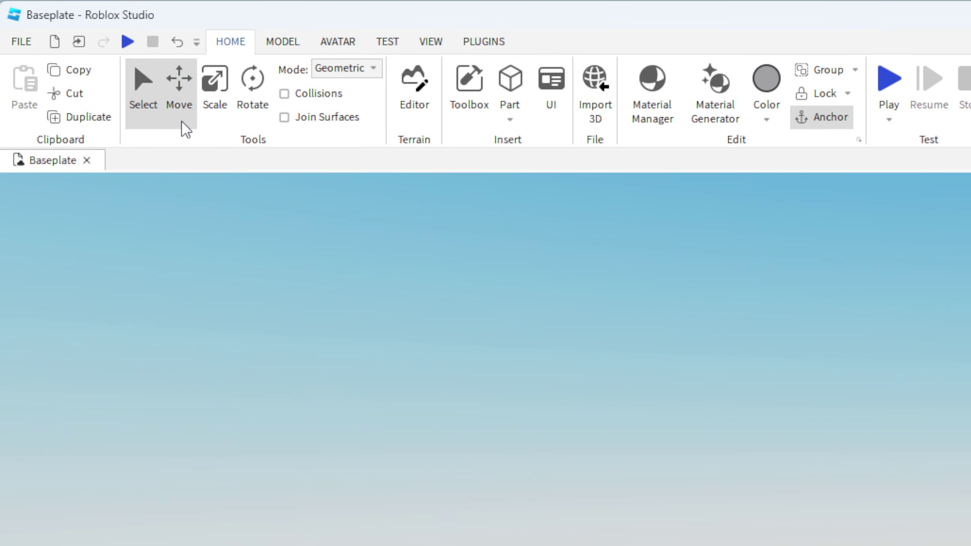
Step: Move the duplicated platform along negative Z to just beyond the magenta strip, at about Z -123.5, leaving a gap
click(72, 49)
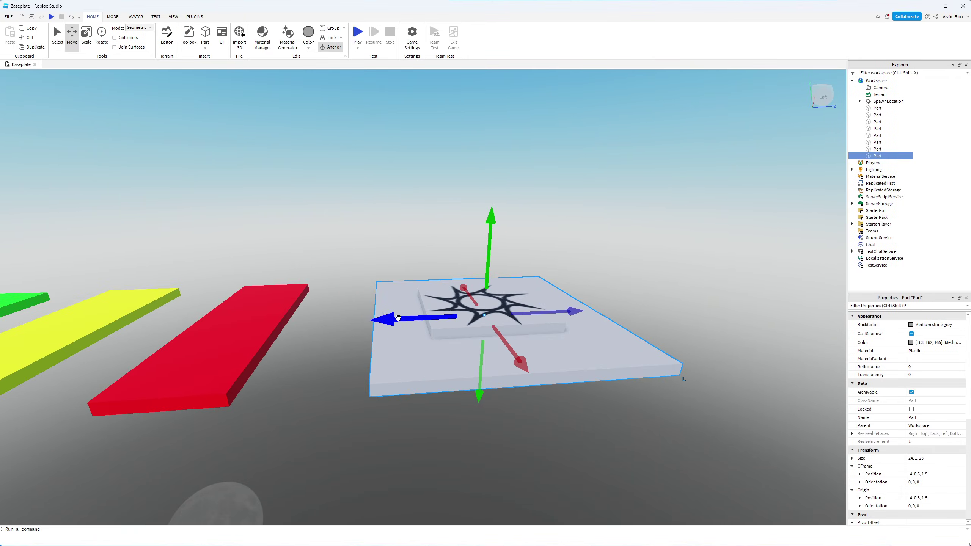
drag(397, 318, 245, 282)
key(a)
key(a)
key(s)
drag(456, 315, 433, 314)
key(s)
key(a)
Step: Inspect the new end platform and its alignment with the row of colored strips from several angles
right_drag(450, 277, 451, 278)
key(w)
key(s)
key(d)
key(w)
key(w)
key(a)
click(451, 278)
key(s)
scroll(491, 292, up, 3)
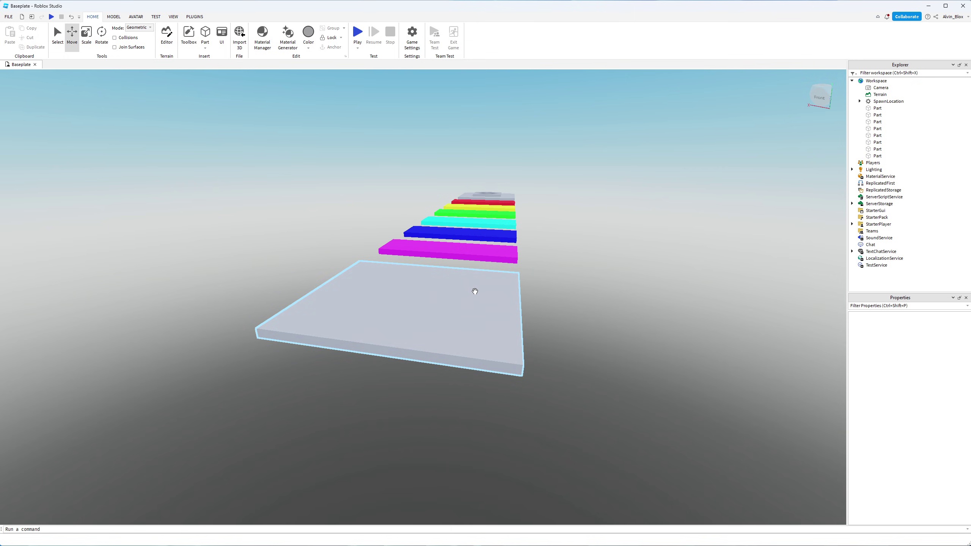
Step: Duplicate the grey end platform and move the copy along negative Z to about Z -146.5, flush against its far edge
right_drag(477, 293, 453, 285)
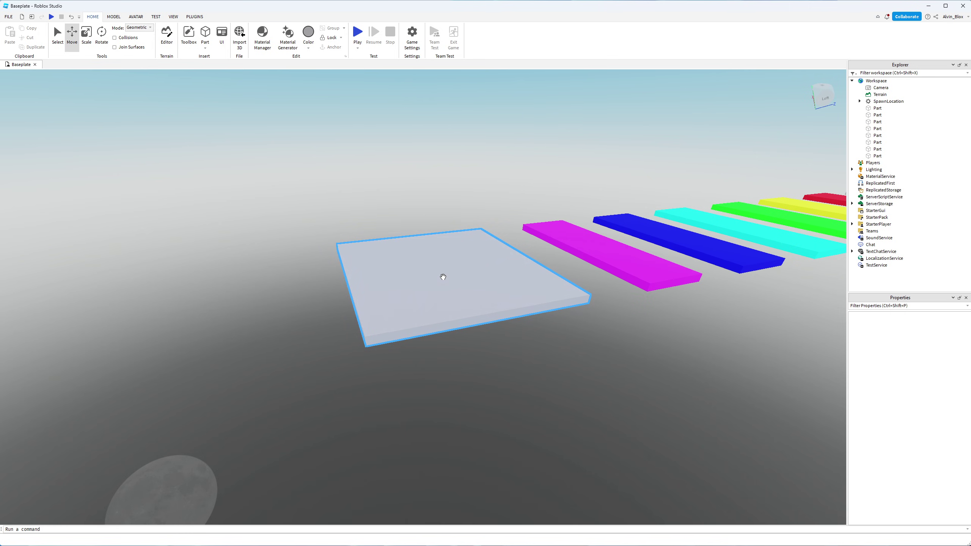
click(417, 267)
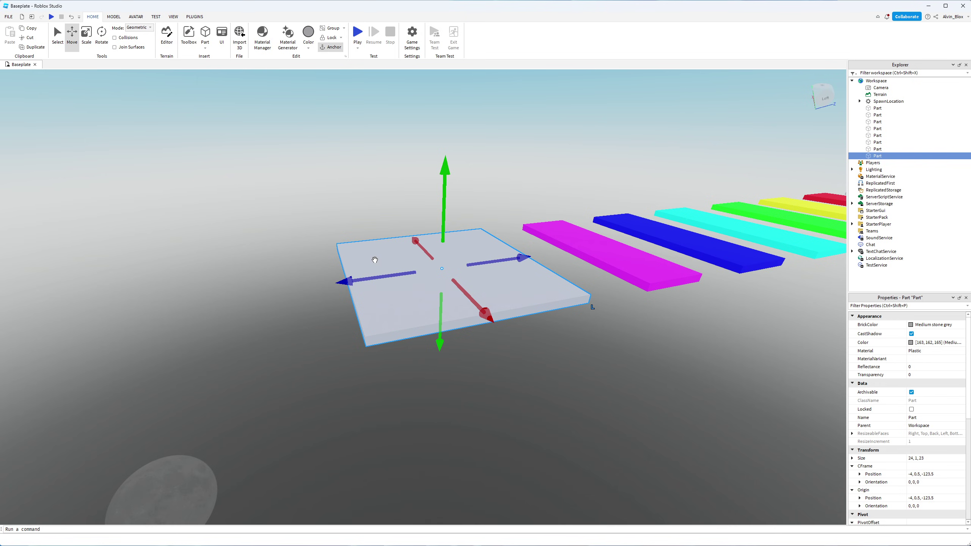
key(ctrl+d)
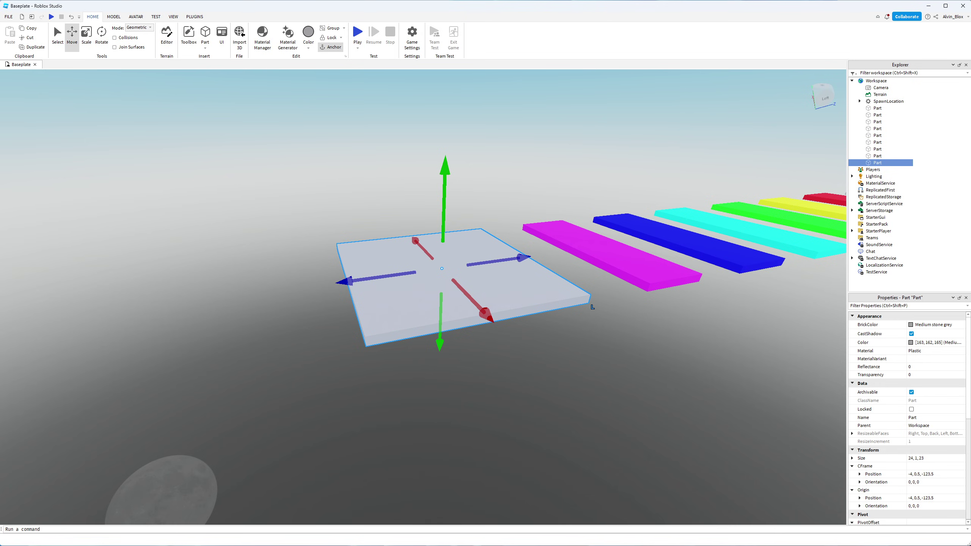
drag(505, 261, 343, 273)
Step: Scale the copied platform along X from its negative X side into a narrow path 6 studs wide
right_drag(387, 280, 387, 279)
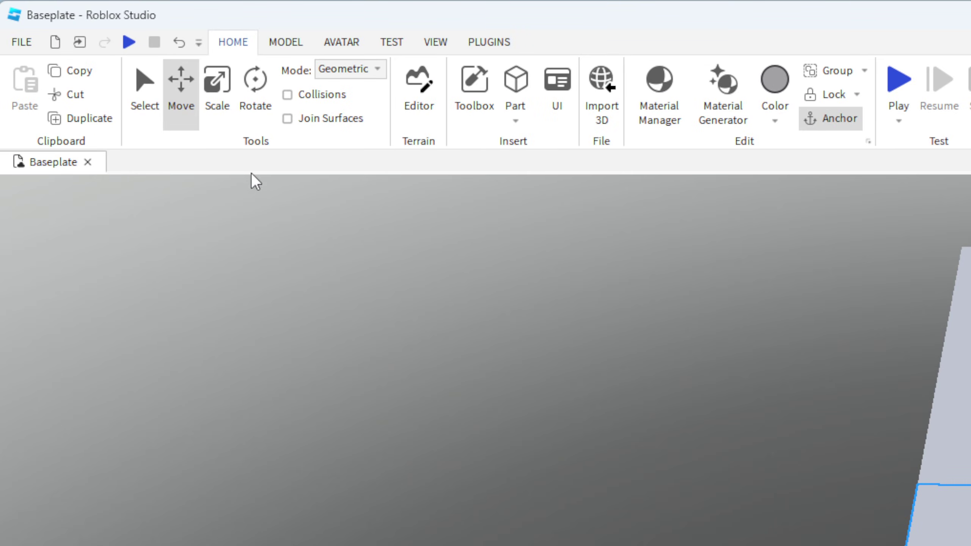
click(224, 113)
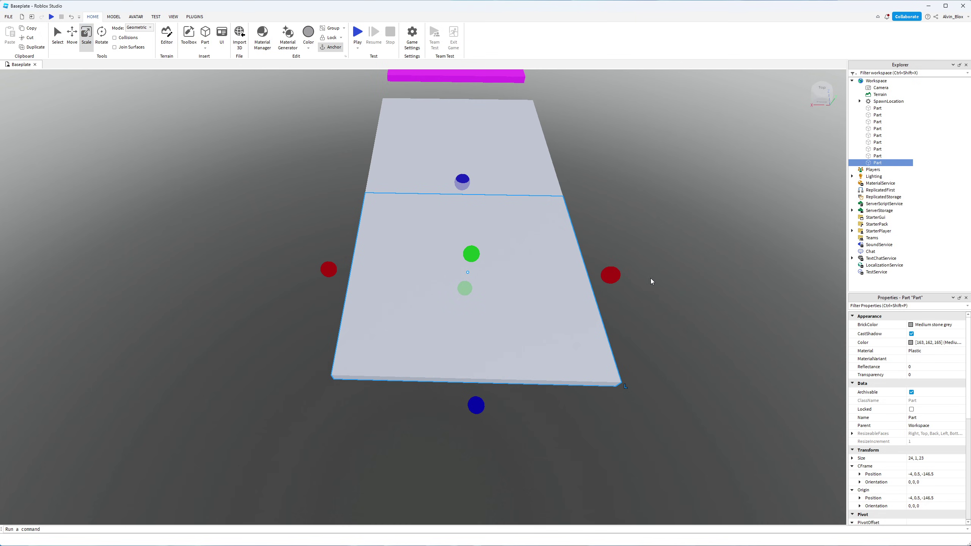
drag(611, 275, 435, 272)
right_drag(442, 273, 417, 315)
key(s)
key(a)
key(d)
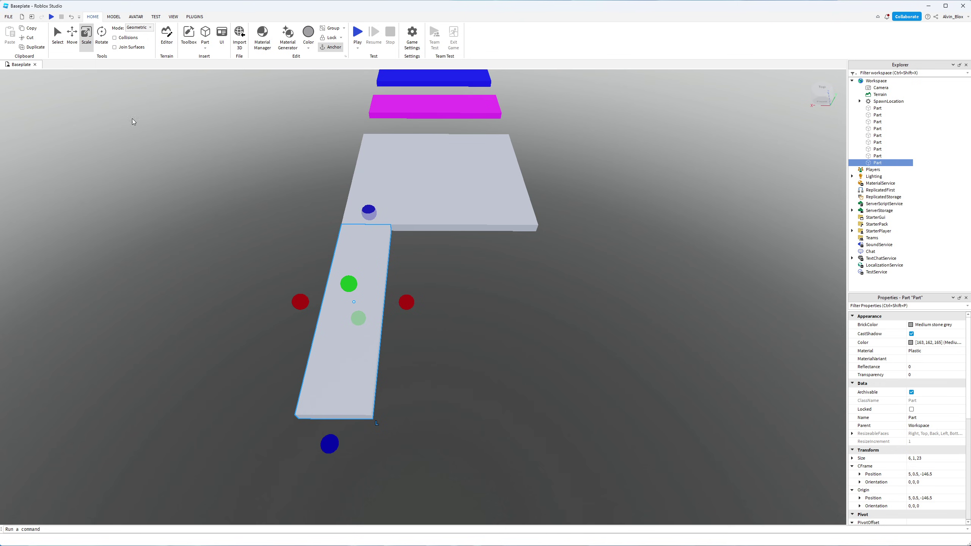
Step: Duplicate the narrow path and move the copy along negative X to about X -5, near the platform's middle
right_click(327, 358)
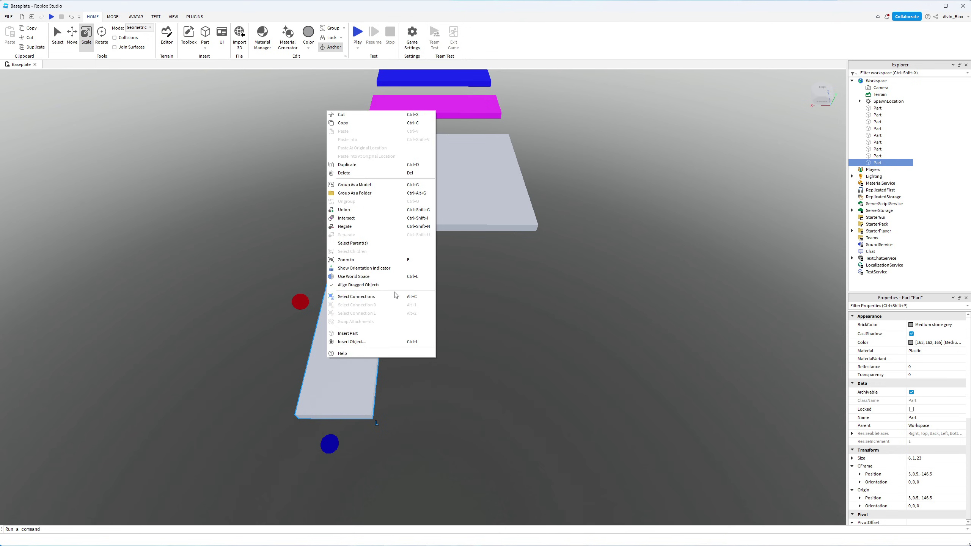
click(371, 166)
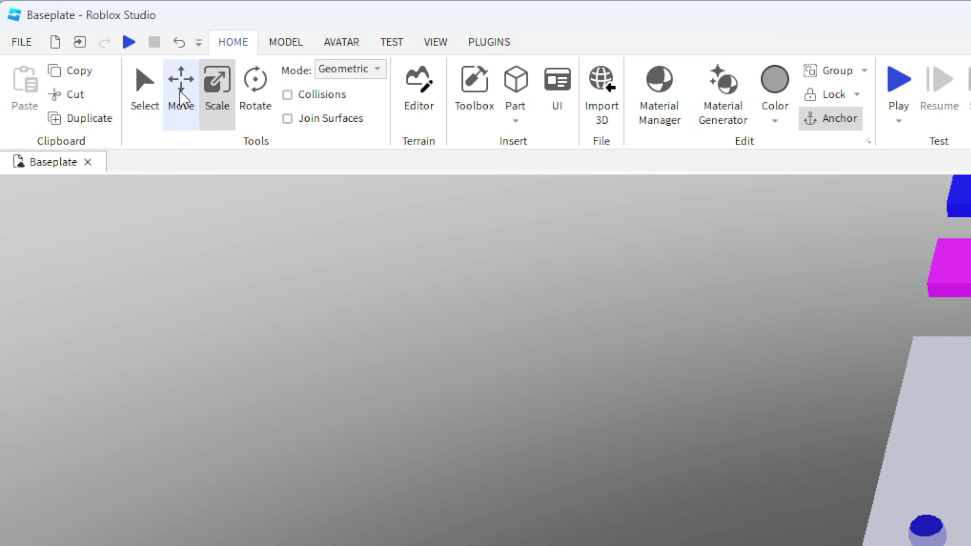
click(119, 64)
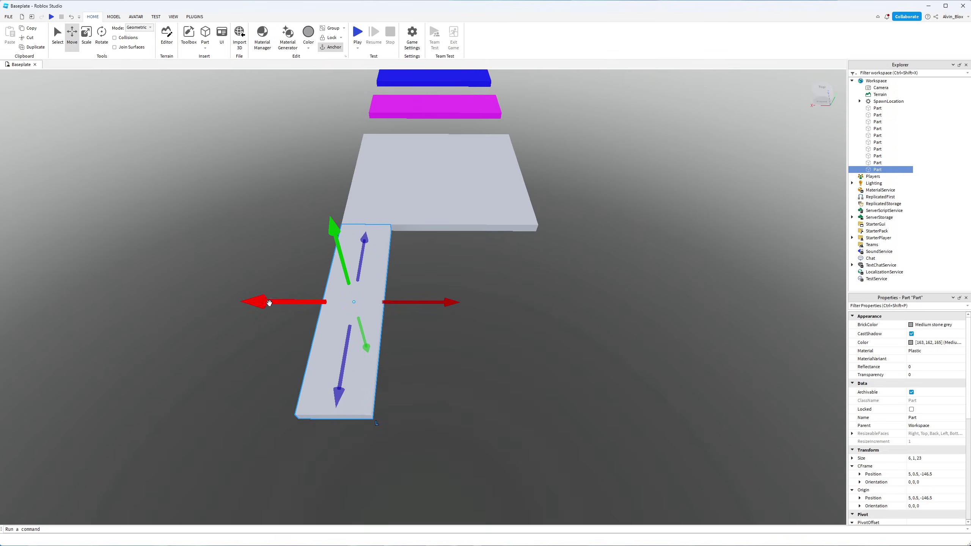
drag(265, 304, 371, 311)
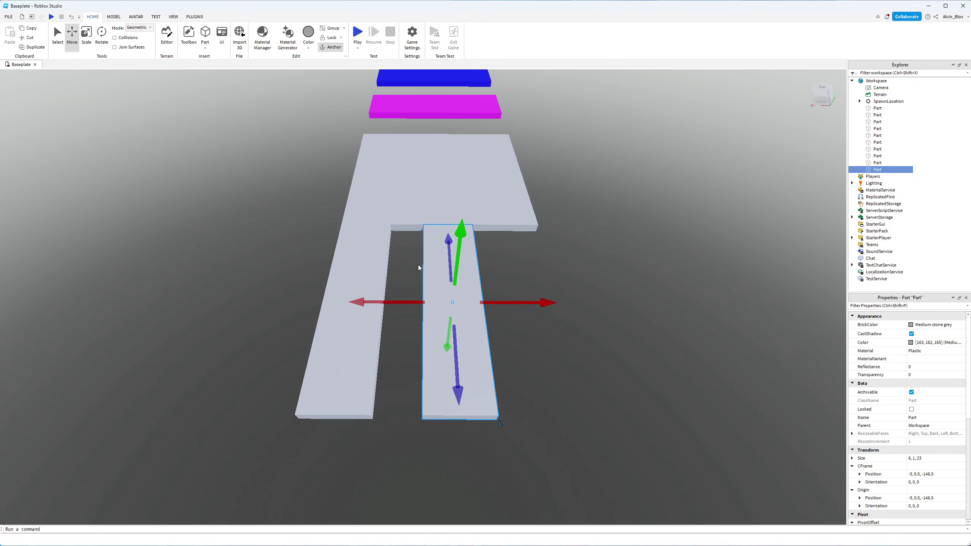
Step: Duplicate the middle path and move the copy along negative X to about X -13, at the platform's other edge
key(d)
right_click(388, 315)
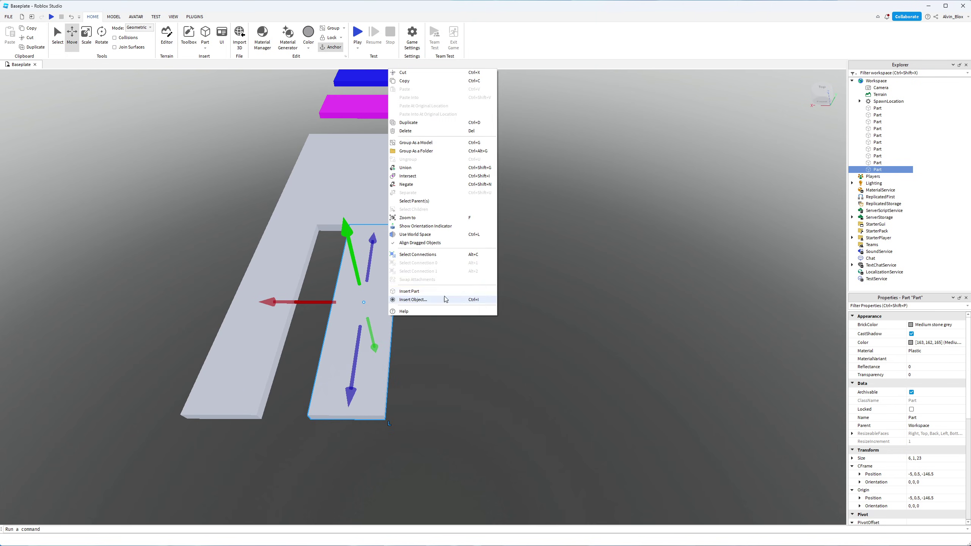
click(444, 126)
drag(297, 303, 379, 305)
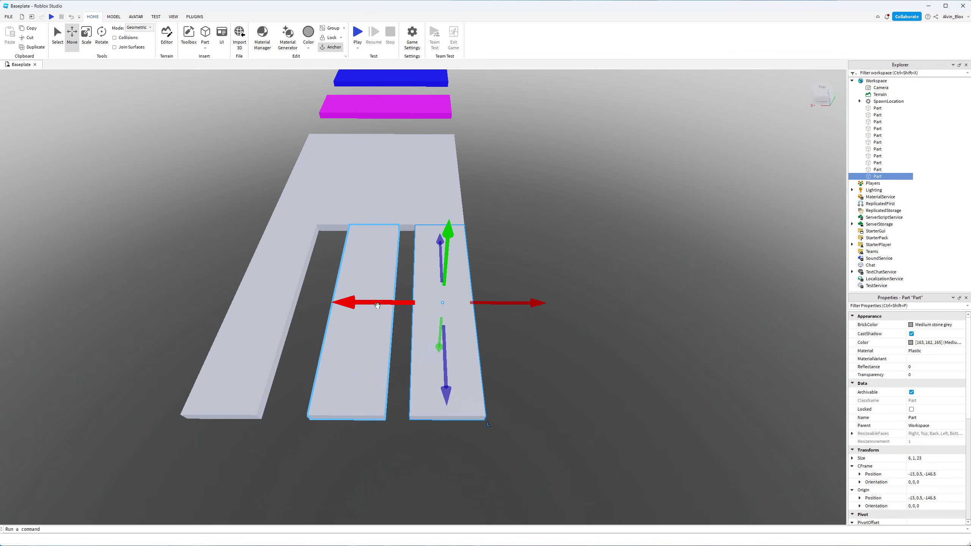
Step: Select the middle of the three narrow paths and turn off grid snapping for moves
scroll(423, 271, down, 1)
key(a)
click(442, 269)
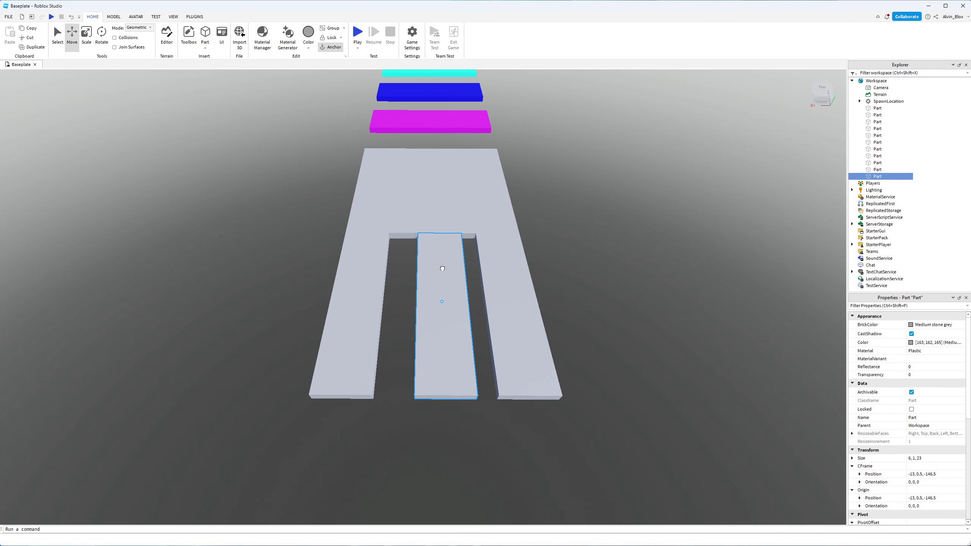
scroll(481, 300, up, 3)
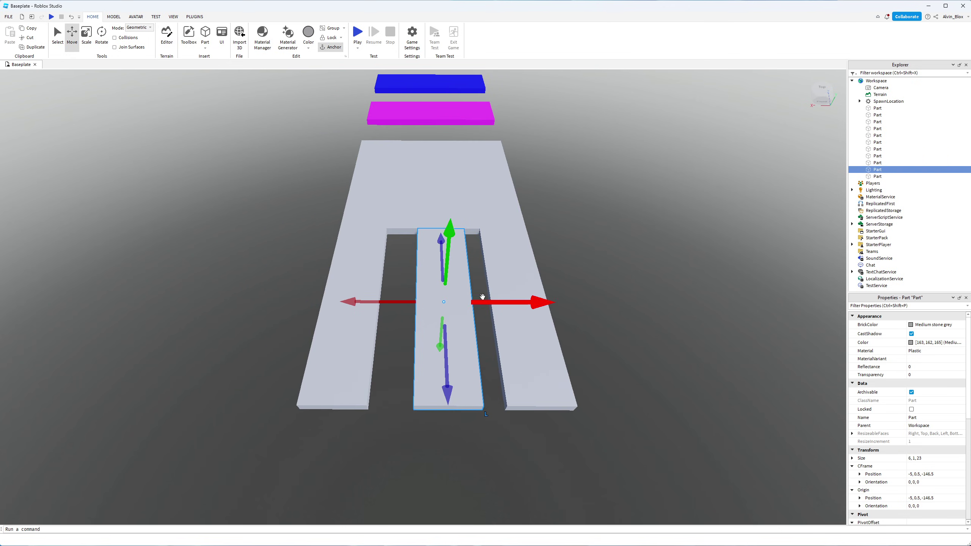
scroll(379, 341, down, 1)
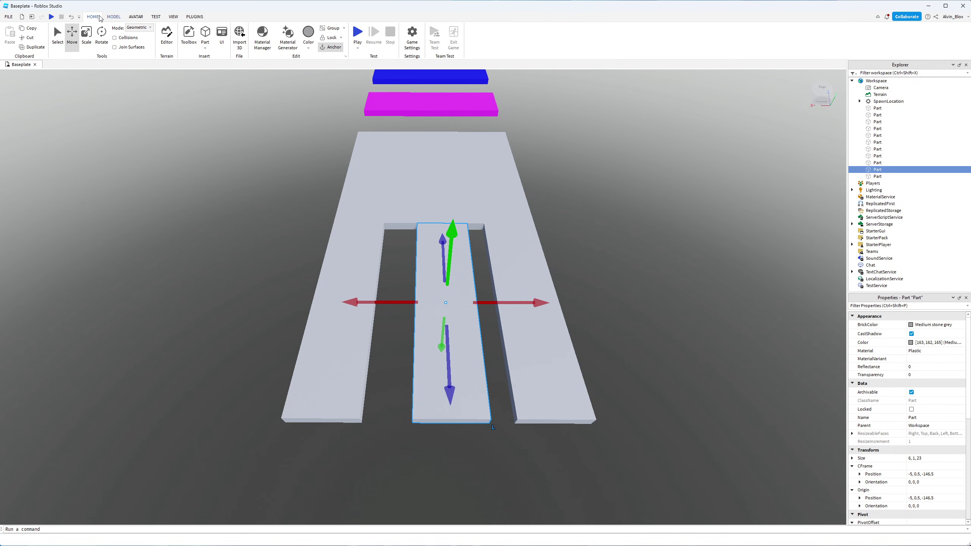
key(w)
key(d)
click(114, 18)
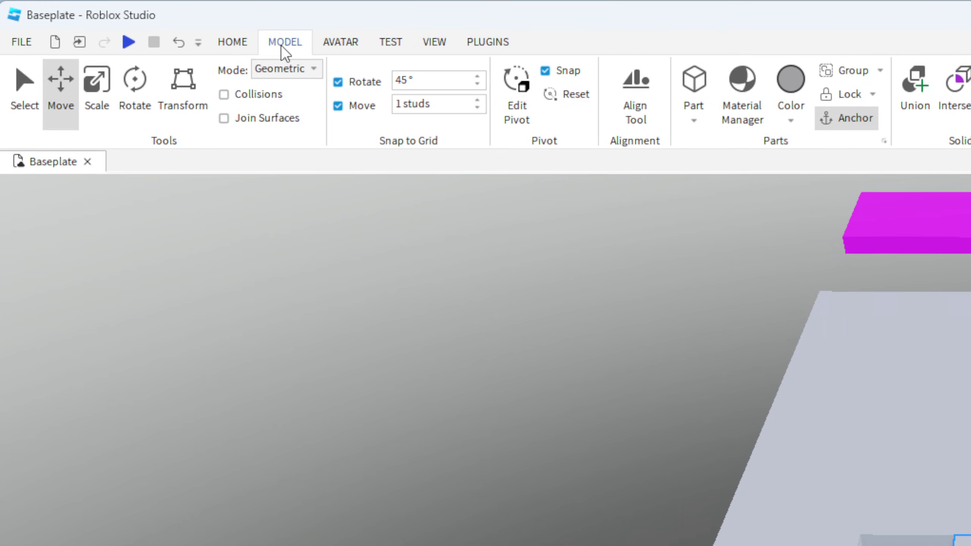
click(339, 109)
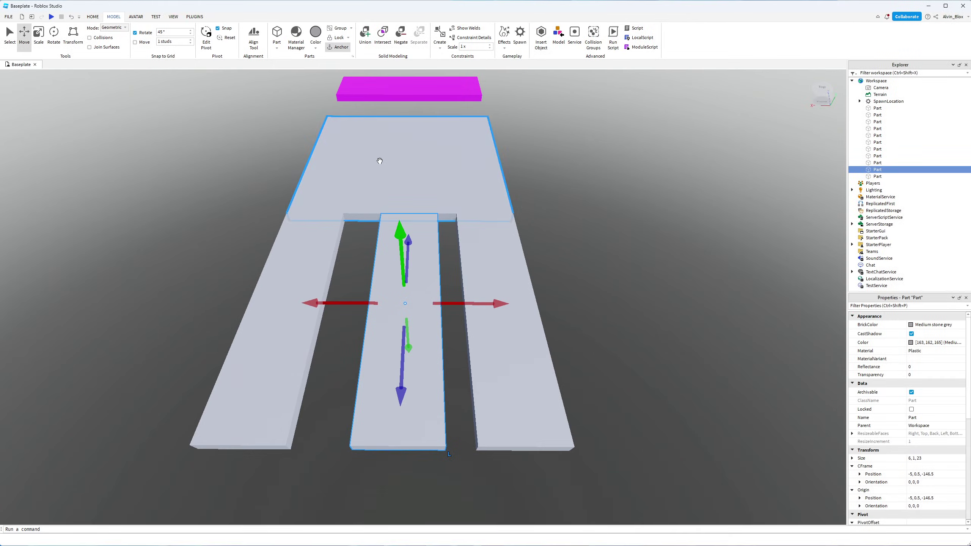
Step: Move the middle narrow path along positive X to about X -4, centred between the outer paths, and deselect it
drag(466, 303, 459, 298)
scroll(617, 290, down, 2)
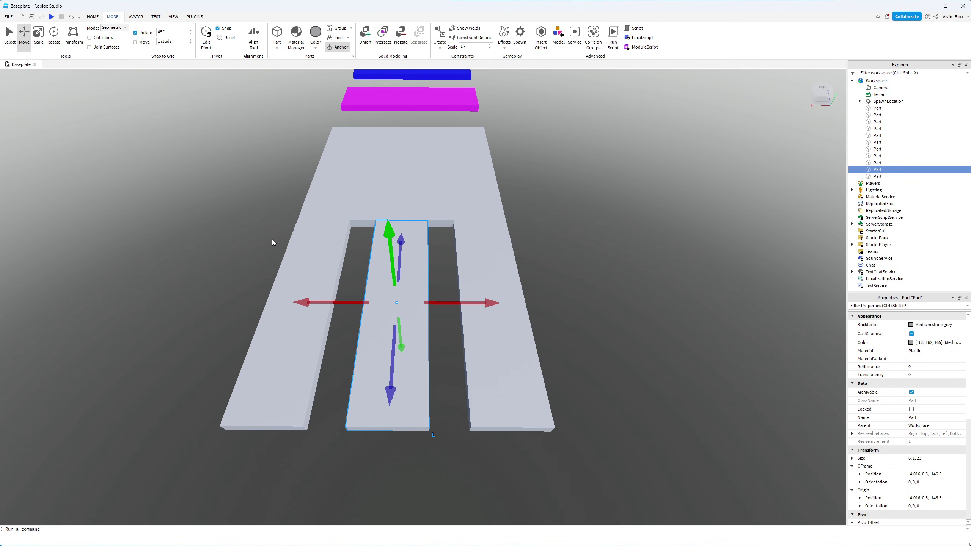
key(d)
right_drag(473, 320, 474, 321)
key(a)
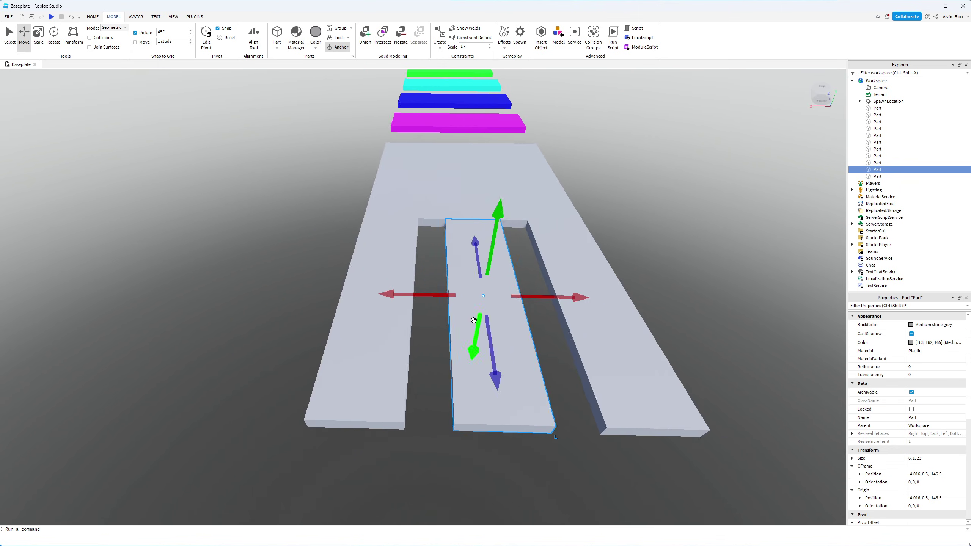
key(f)
scroll(385, 286, up, 2)
right_drag(385, 287, 386, 287)
key(a)
scroll(385, 287, down, 5)
click(506, 312)
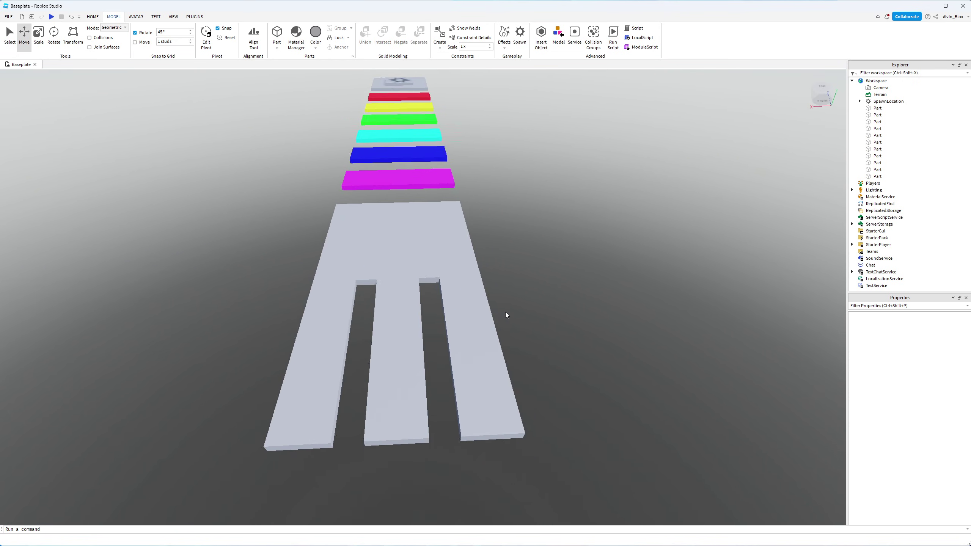
Step: Select the middle narrow path and examine its properties down to the collision and anchoring settings
right_drag(505, 312, 505, 312)
key(w)
key(d)
right_drag(397, 346, 398, 346)
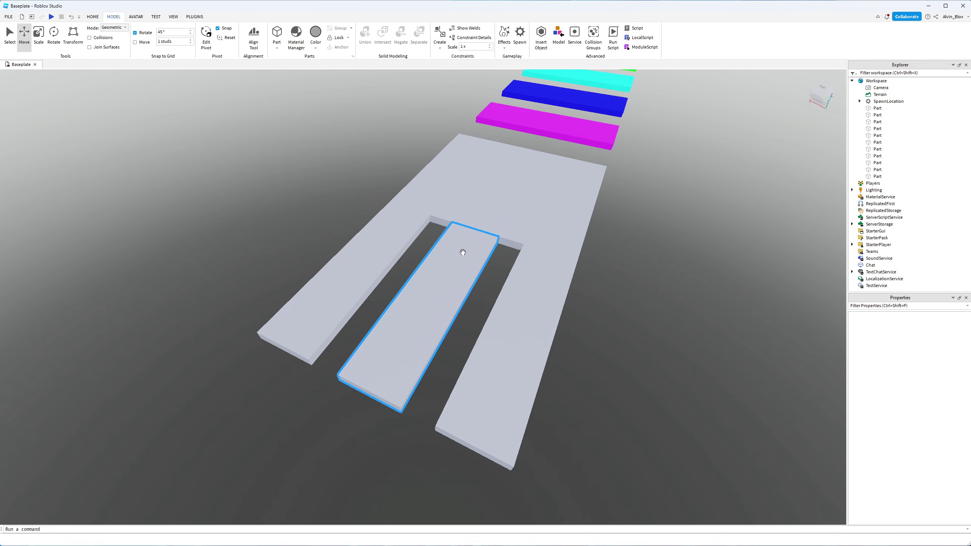
click(431, 315)
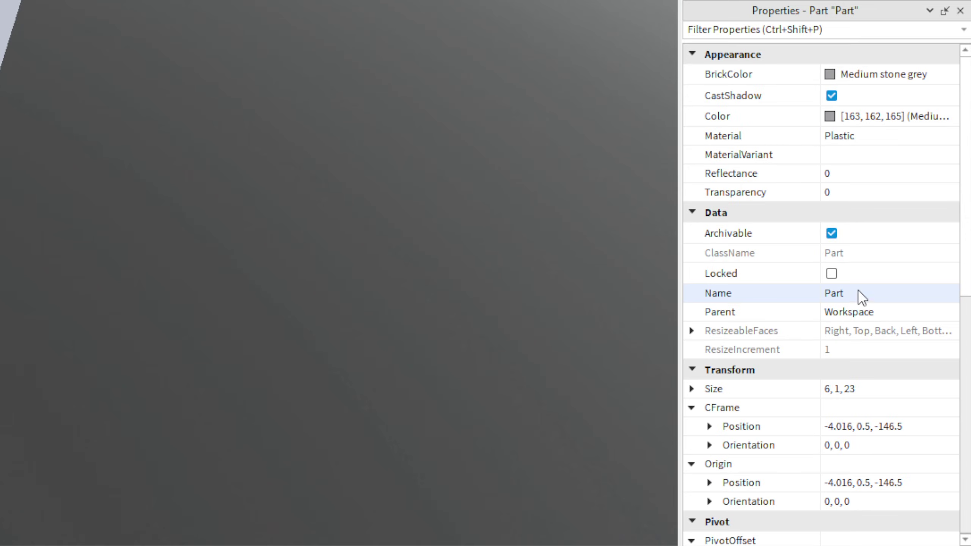
scroll(918, 421, down, 3)
scroll(844, 301, down, 3)
scroll(846, 302, down, 3)
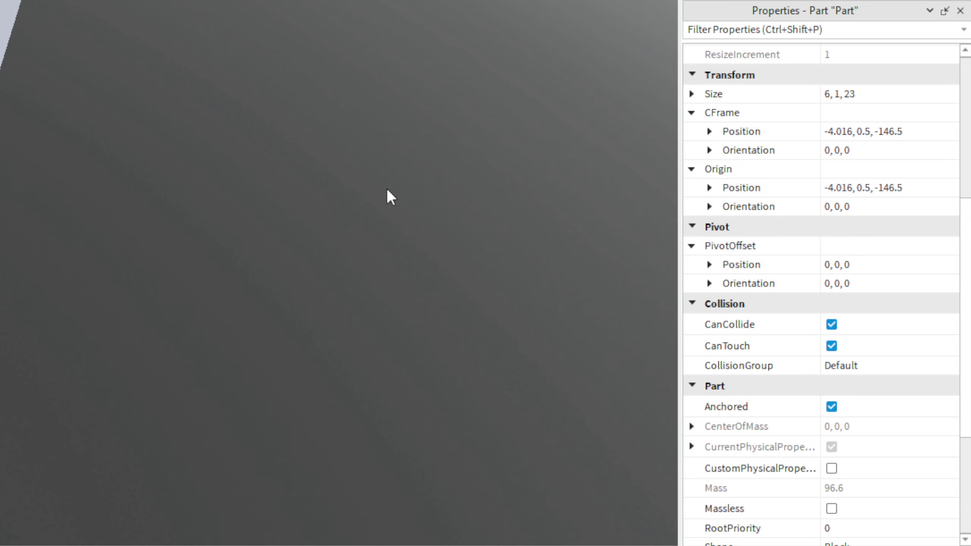
scroll(387, 189, down, 5)
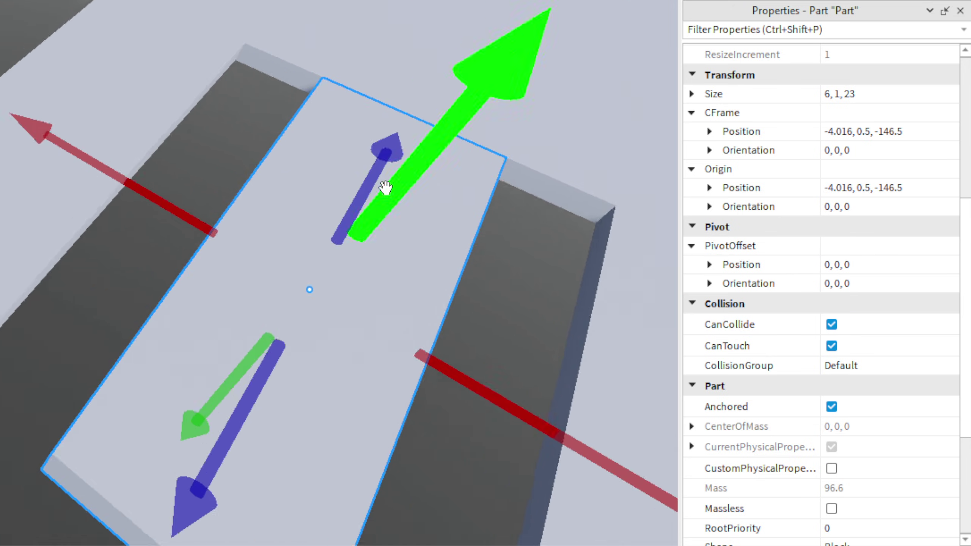
scroll(385, 188, down, 3)
right_drag(386, 188, 385, 188)
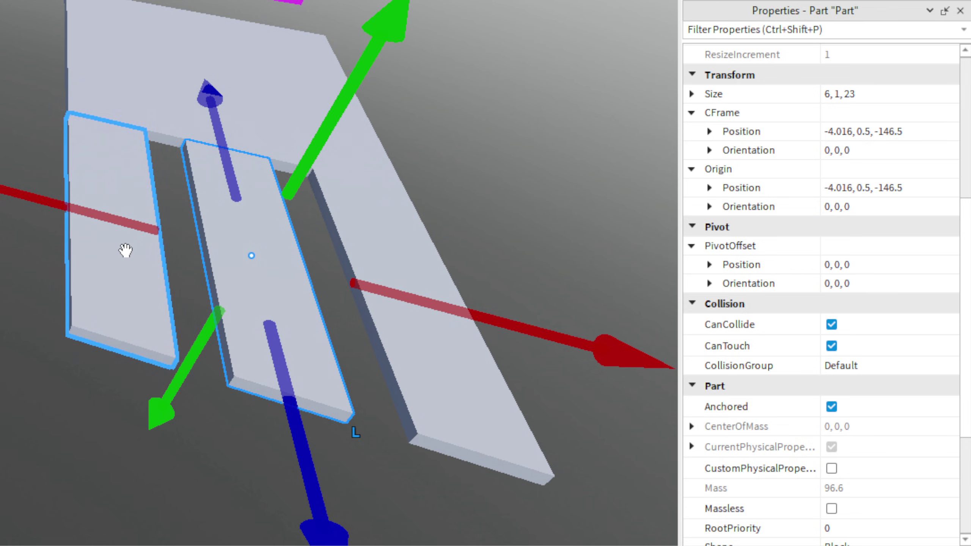
Step: Select the two outer narrow paths together, turn off CanCollide for both, and deselect them
click(70, 212)
ctrl+click(496, 401)
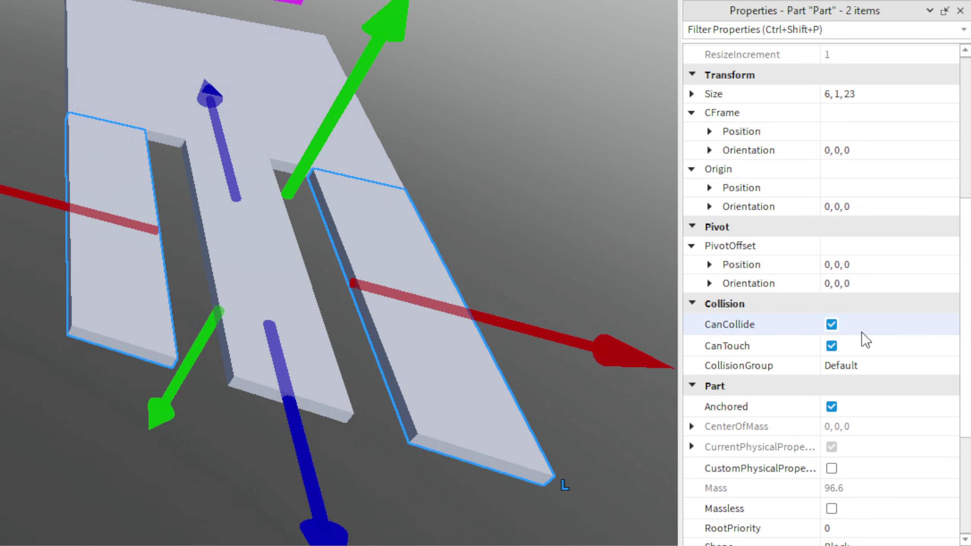
click(837, 328)
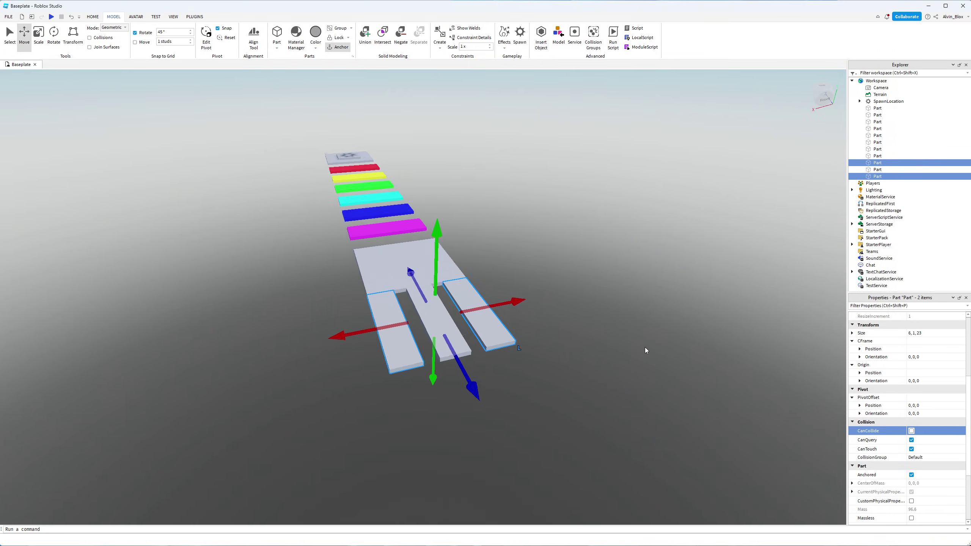
right_drag(645, 348, 597, 357)
click(597, 357)
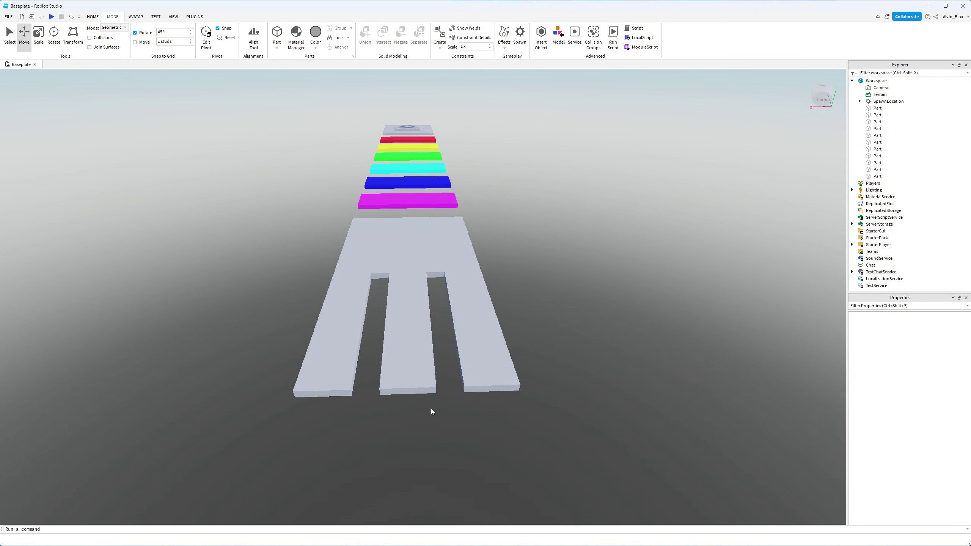
right_drag(531, 371, 504, 354)
key(s)
scroll(508, 361, down, 3)
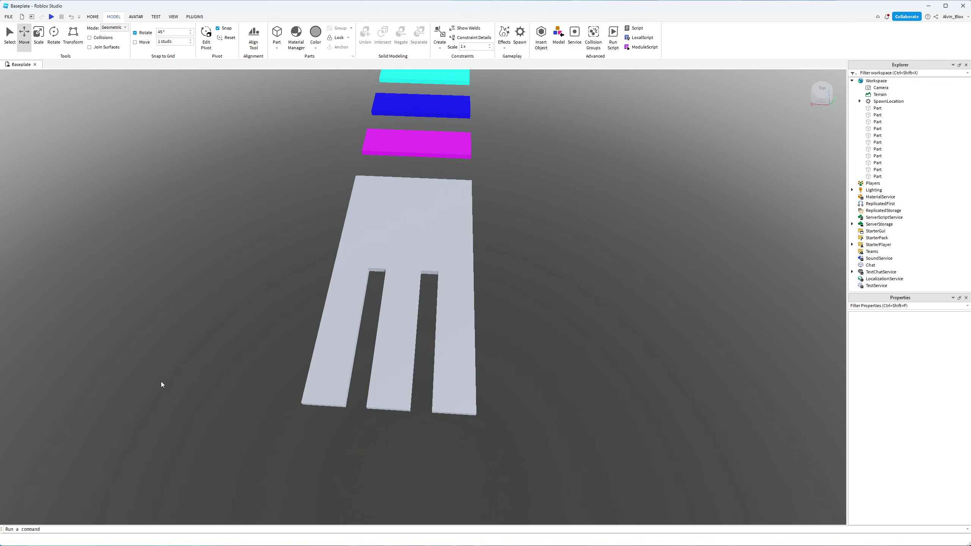
Step: Set the BrickColor of the outer narrow path at X 5 to Really red
click(321, 376)
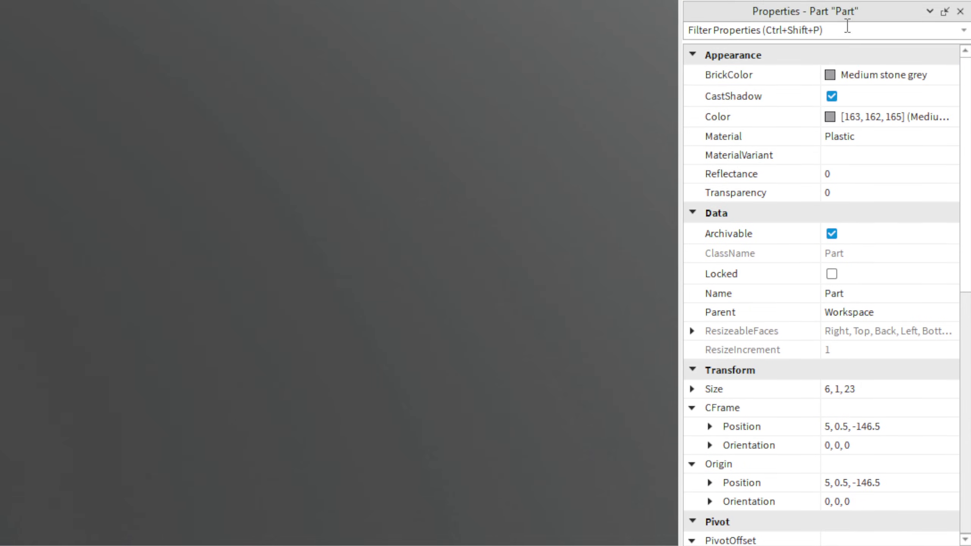
click(911, 325)
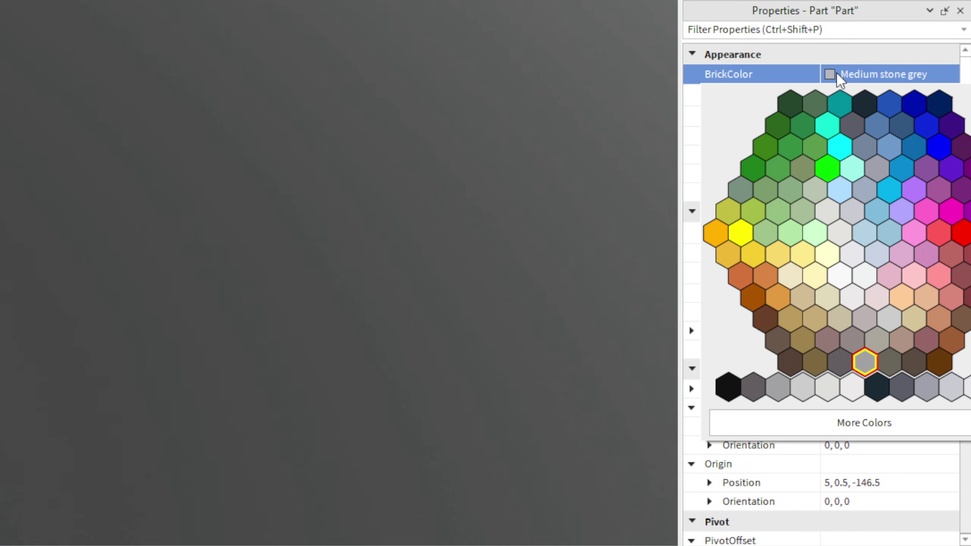
click(960, 232)
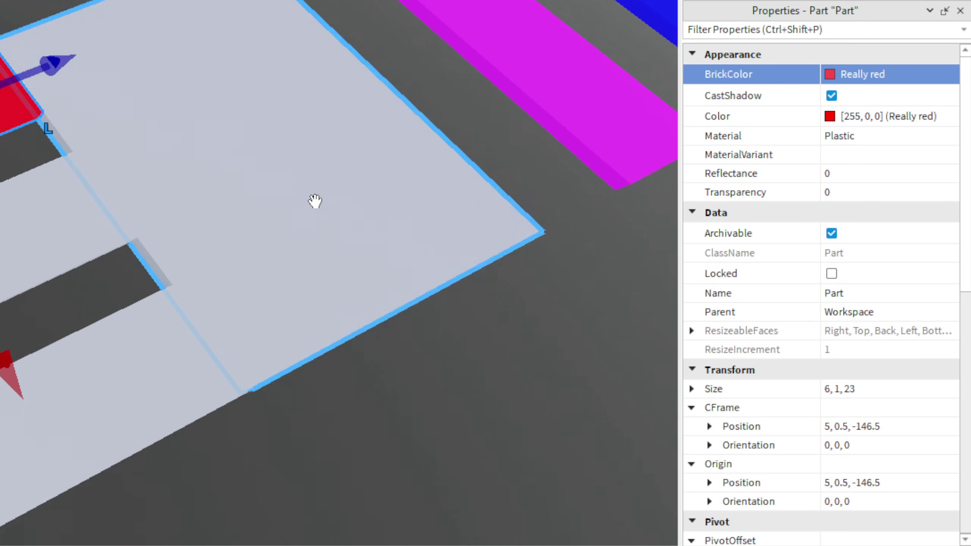
Step: Set the BrickColor of the middle narrow path to bright green
right_drag(315, 200, 317, 201)
scroll(316, 201, down, 2)
click(275, 239)
click(858, 75)
click(827, 167)
Step: Set the BrickColor of the remaining outer path at X -13 to New Yeller and deselect it
click(314, 331)
click(860, 74)
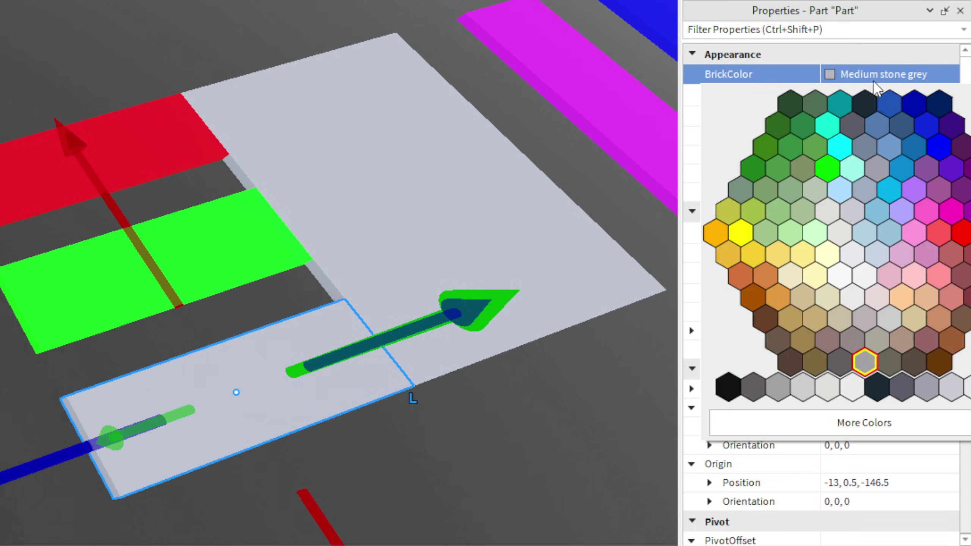
click(741, 234)
click(613, 382)
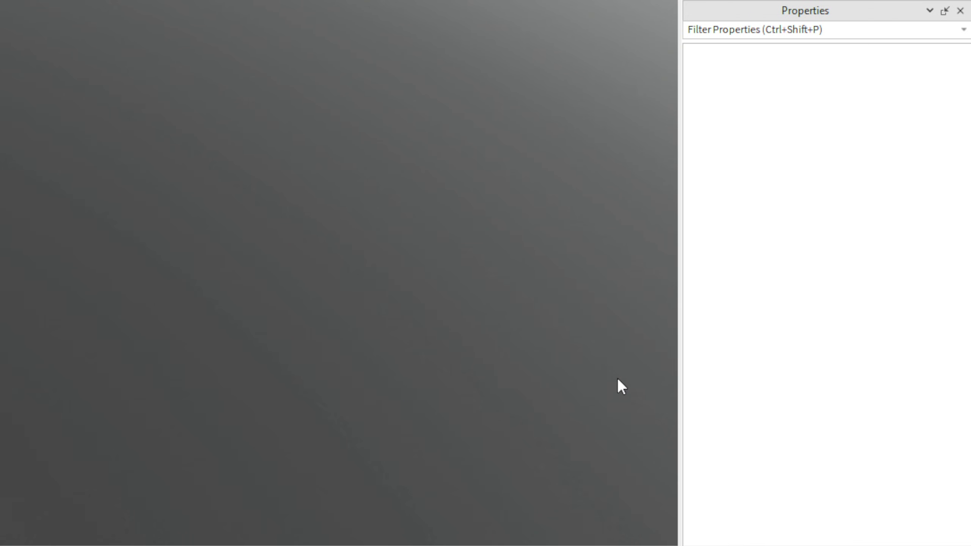
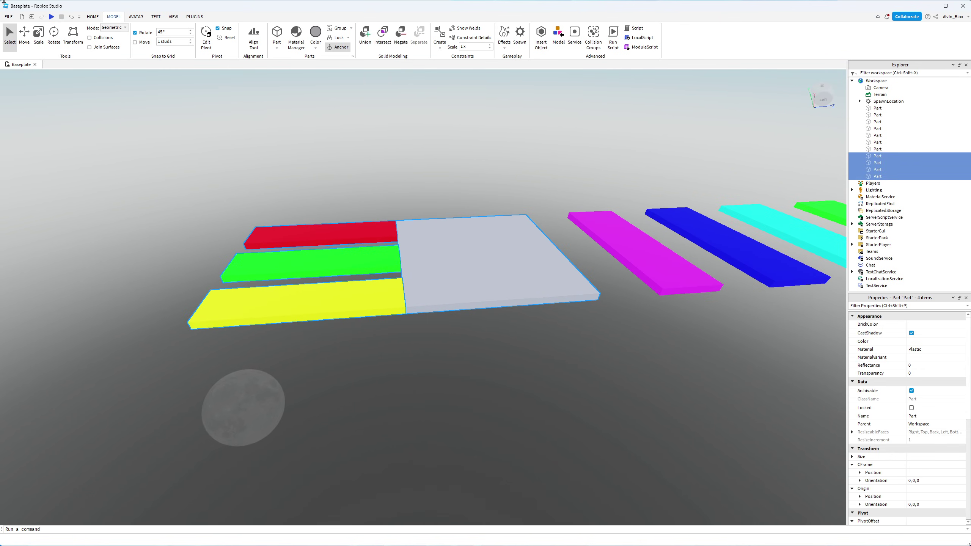
Step: Select the grey end platform together with its red, green and yellow paths and duplicate them
drag(225, 205, 517, 346)
right_drag(458, 199, 457, 199)
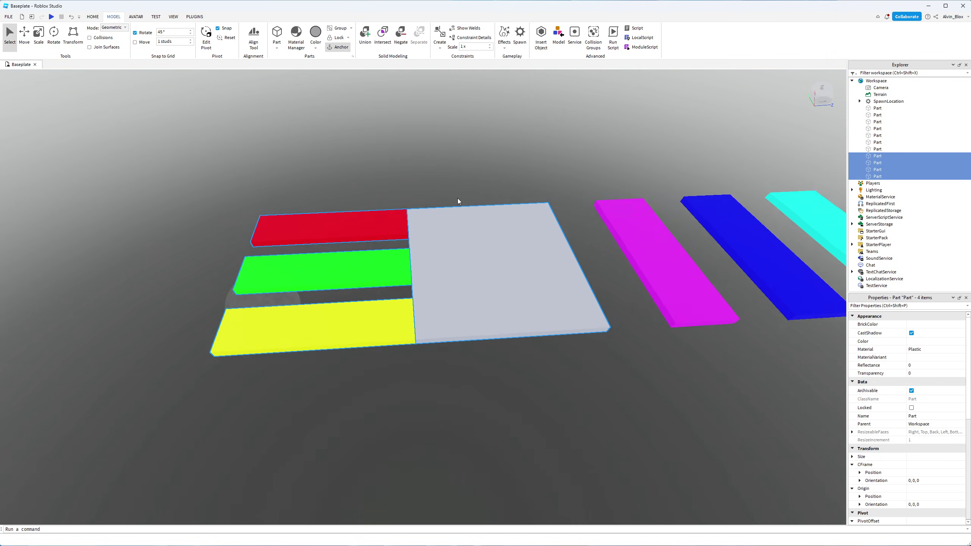
key(d)
key(f)
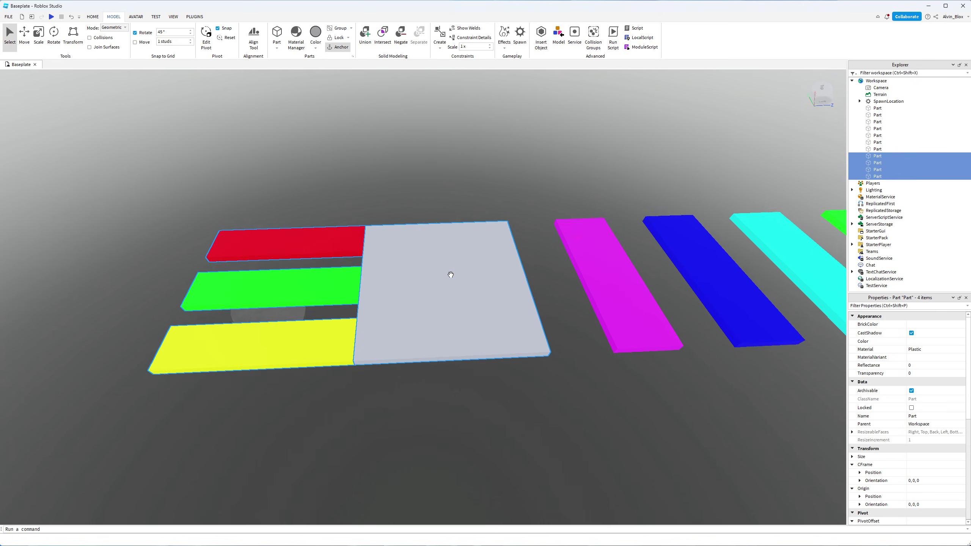
right_drag(513, 280, 454, 280)
right_click(478, 297)
click(494, 344)
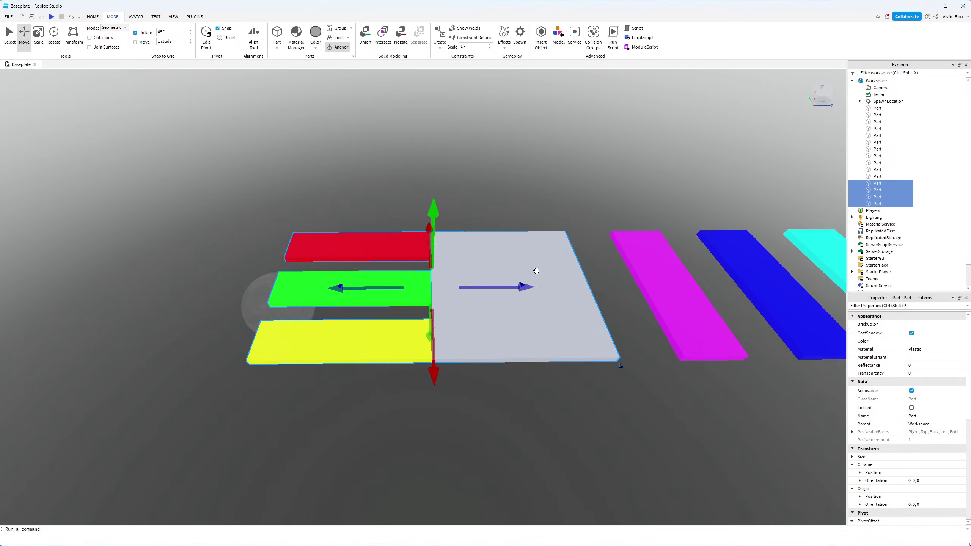
key(a)
drag(597, 287, 373, 283)
key(a)
key(ctrl+z)
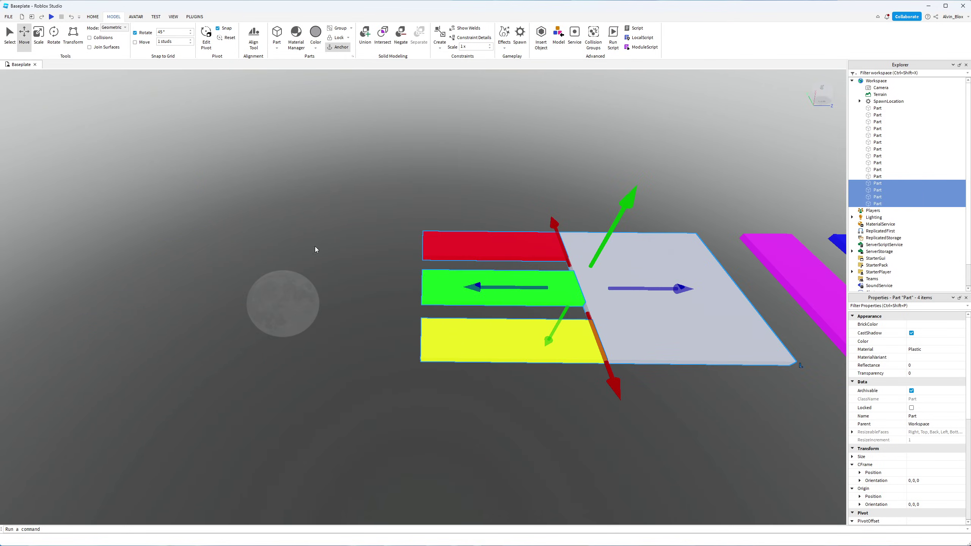
Step: With 1-stud move snapping on, move the copied section along negative Z until its platform meets the original paths' ends, and deselect it
right_drag(209, 180, 247, 208)
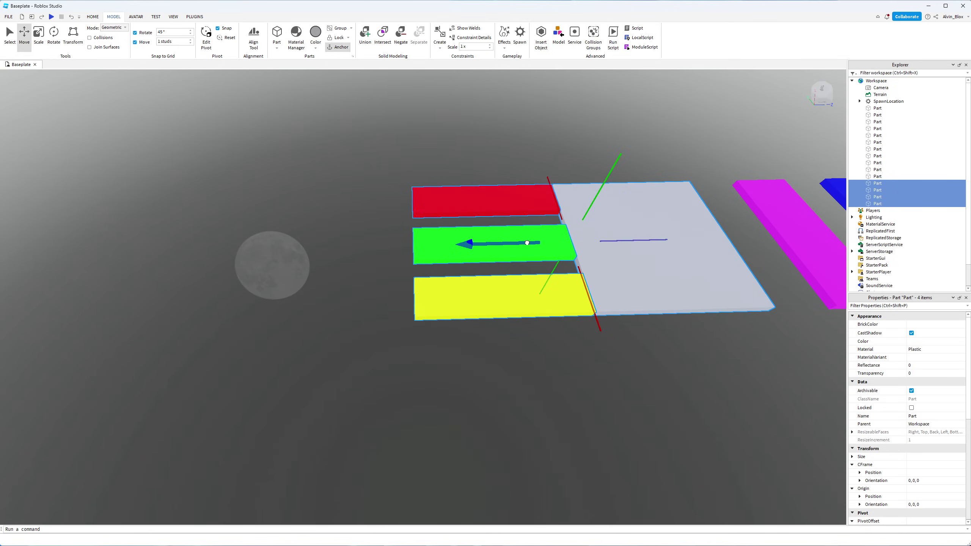
drag(527, 243, 204, 230)
scroll(454, 273, up, 5)
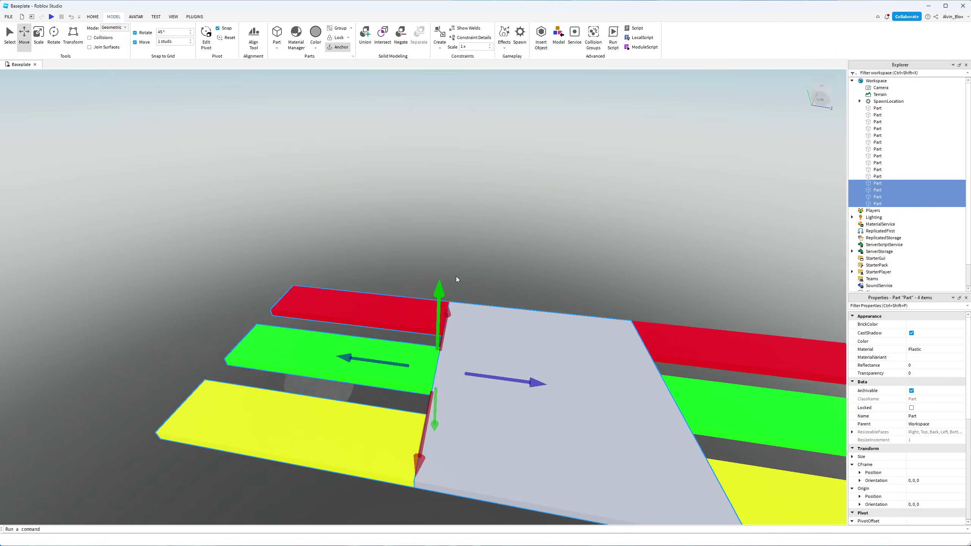
right_drag(456, 277, 537, 298)
click(537, 298)
Step: Select the yellow path in the copied section and turn on its CanCollide
key(d)
key(w)
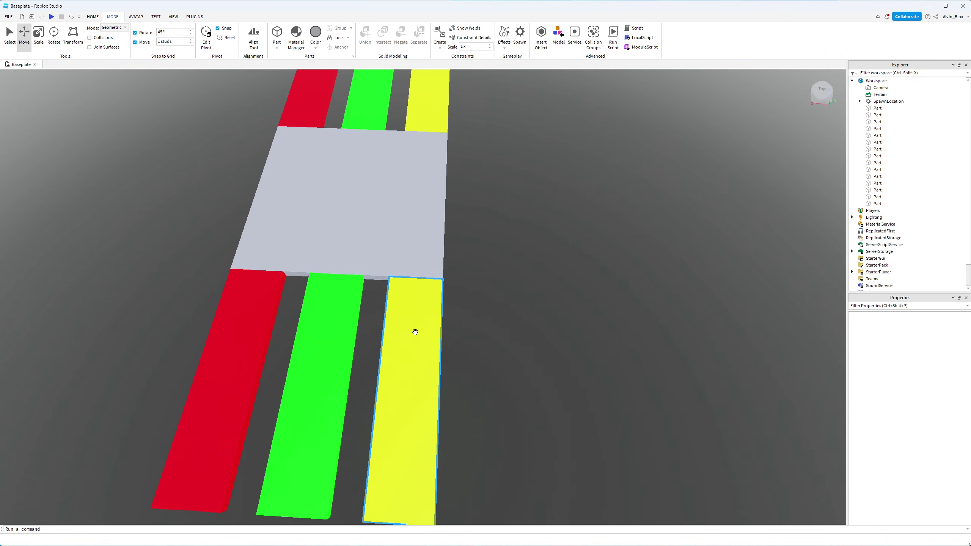
right_drag(432, 321, 440, 294)
key(q)
key(s)
key(a)
right_drag(479, 345, 502, 360)
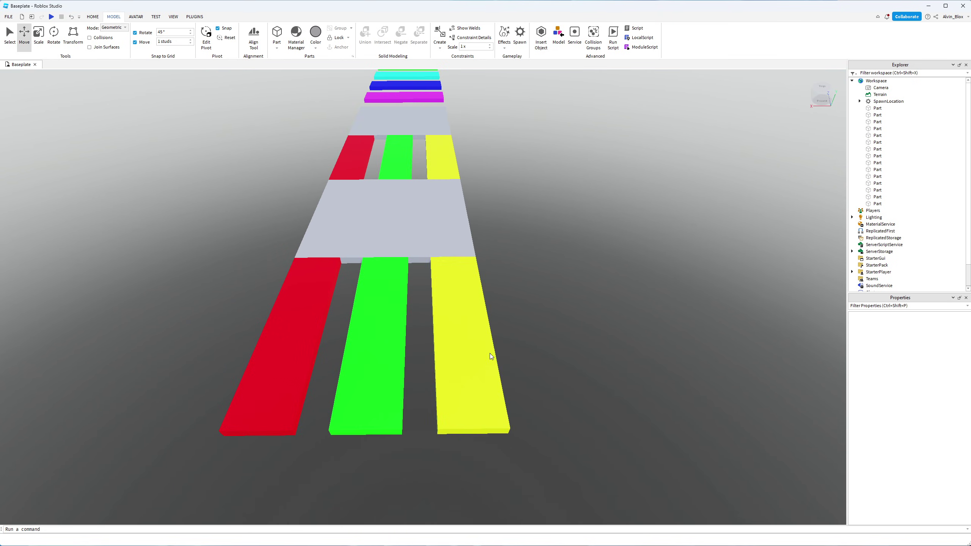
click(477, 301)
scroll(546, 332, up, 2)
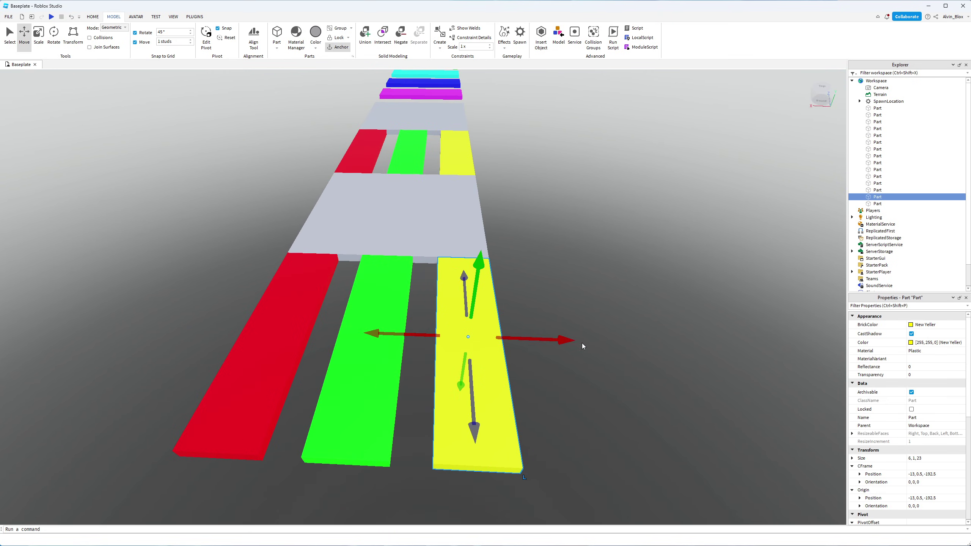
scroll(931, 402, down, 5)
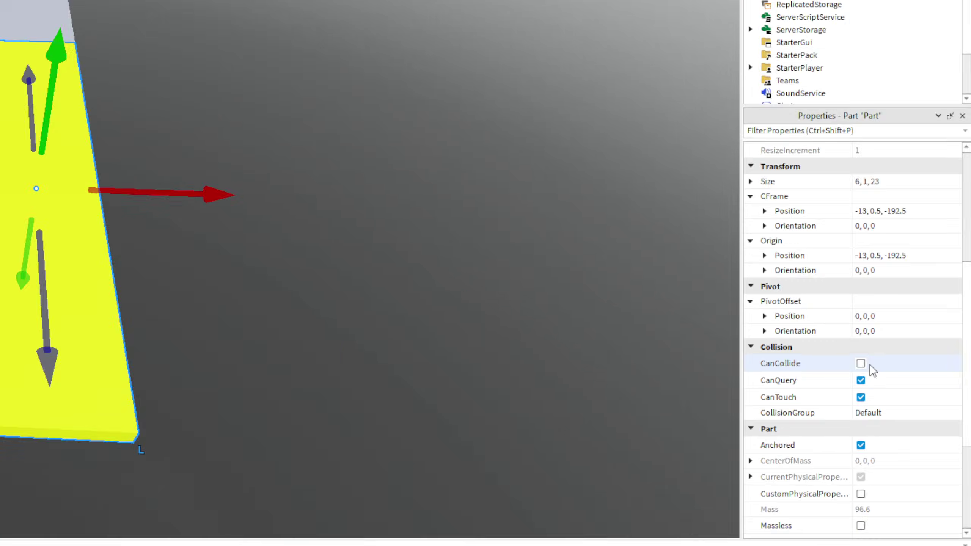
click(911, 431)
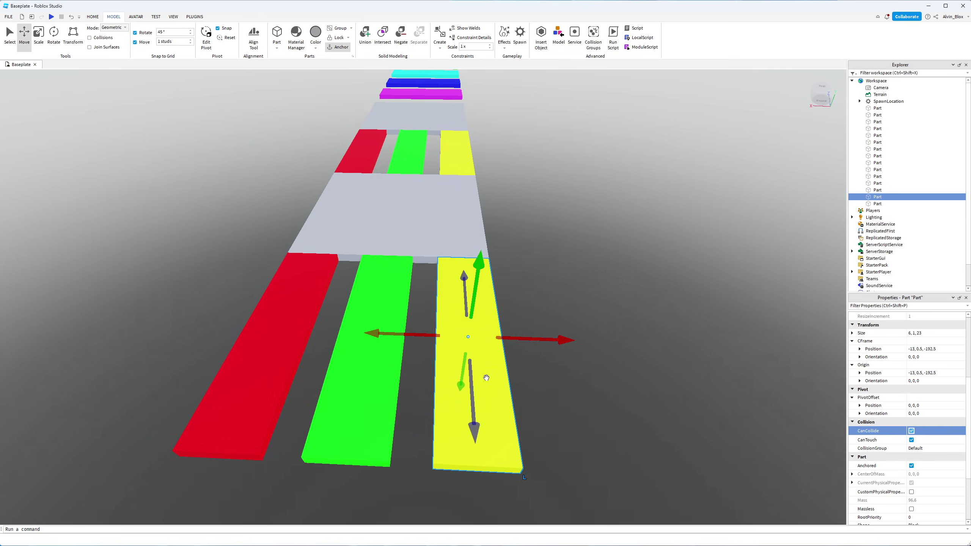
Step: Select the red and green paths in the copied section together and turn off CanCollide for both
click(205, 325)
click(264, 352)
shift+click(385, 410)
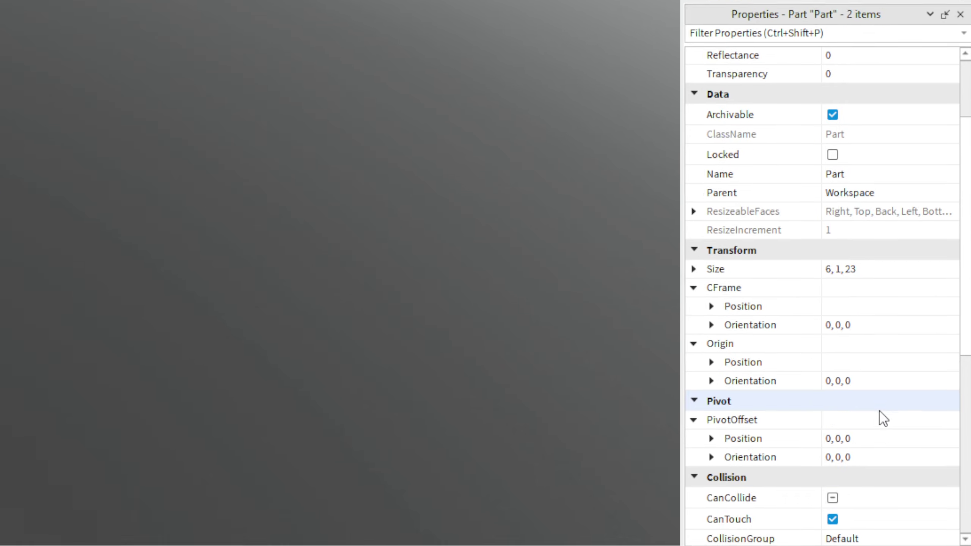
scroll(932, 469, down, 2)
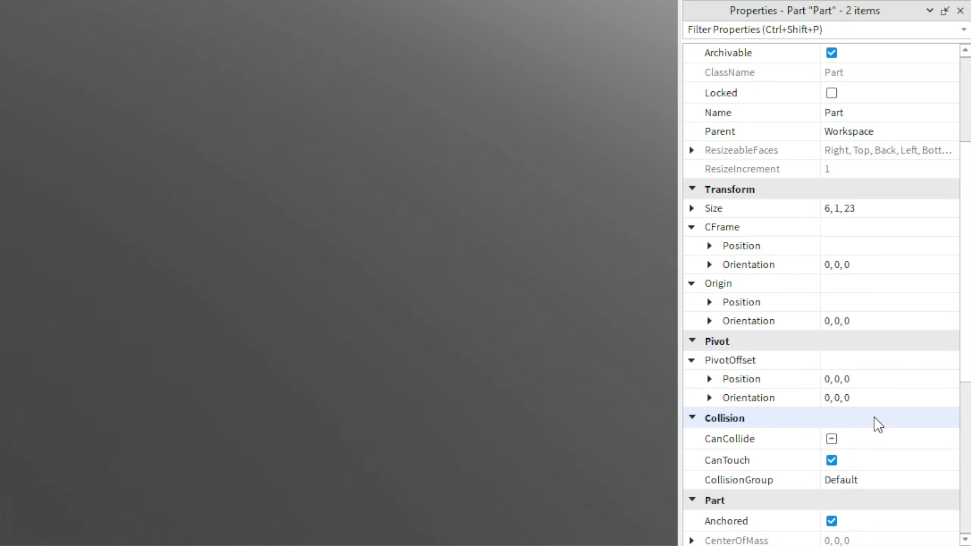
click(869, 435)
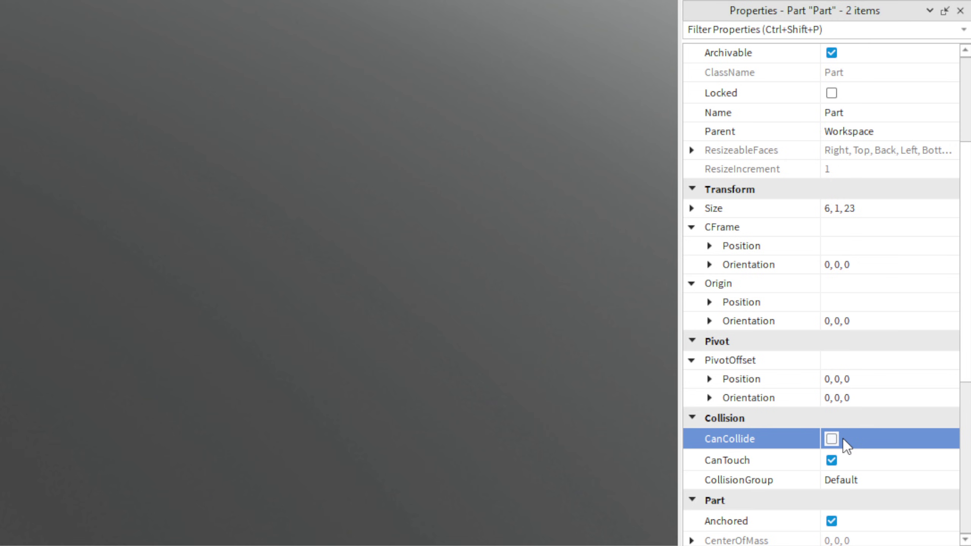
click(842, 437)
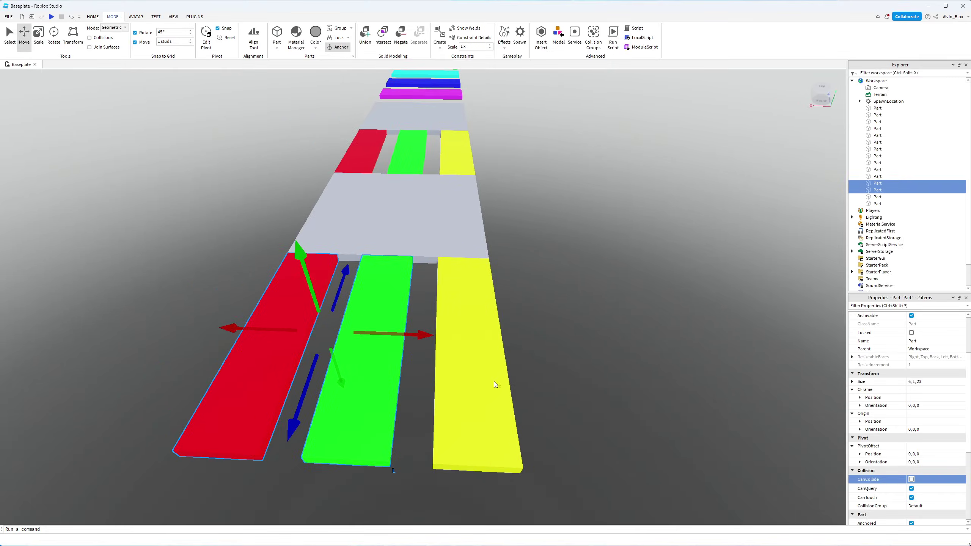
right_drag(245, 348, 497, 381)
key(a)
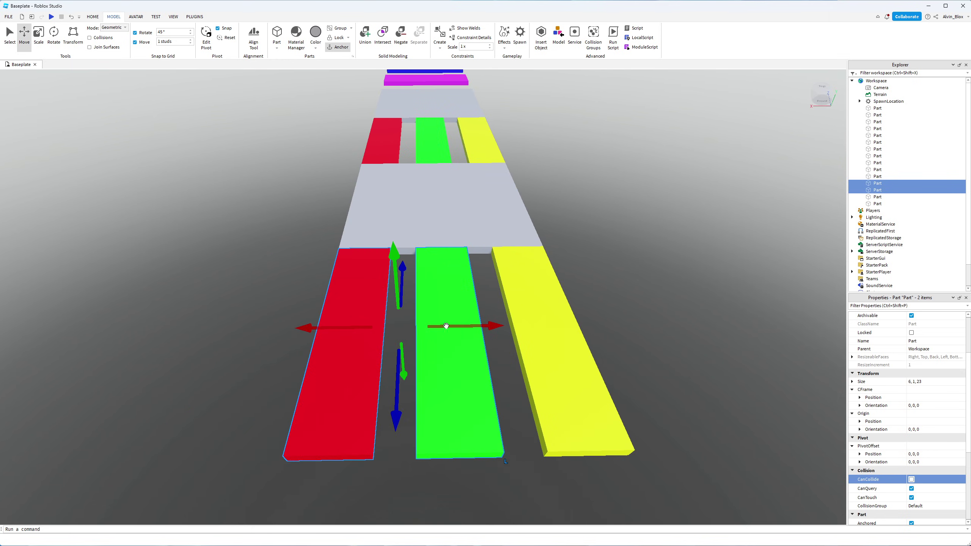
right_drag(517, 345, 463, 319)
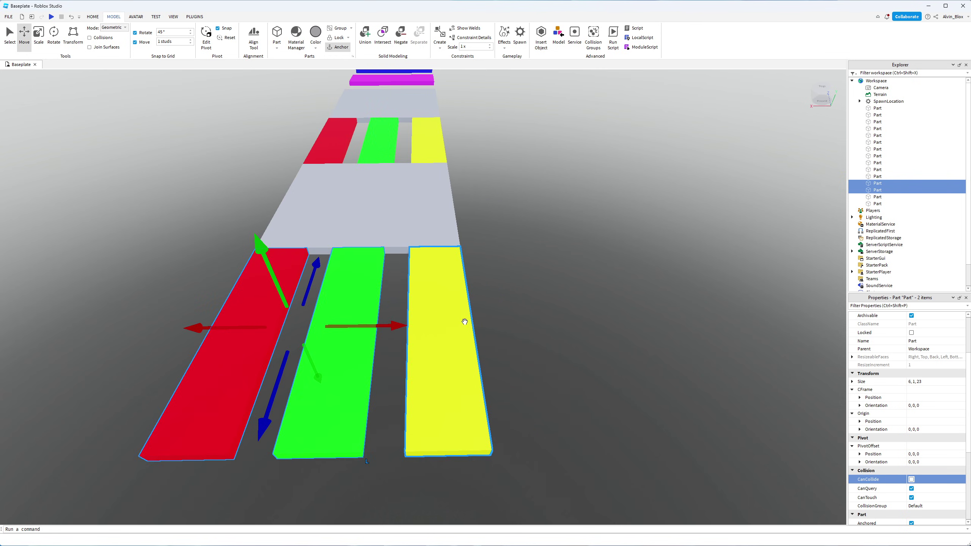
Step: Select the yellow path in the copied section and change its BrickColor to Cyan
click(445, 336)
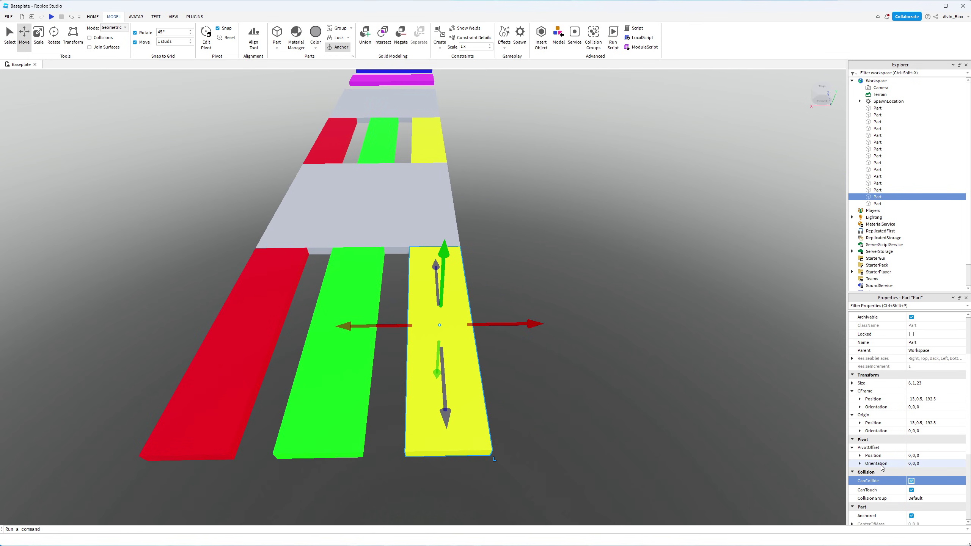
key(a)
scroll(921, 368, up, 3)
key(d)
right_drag(725, 358, 715, 354)
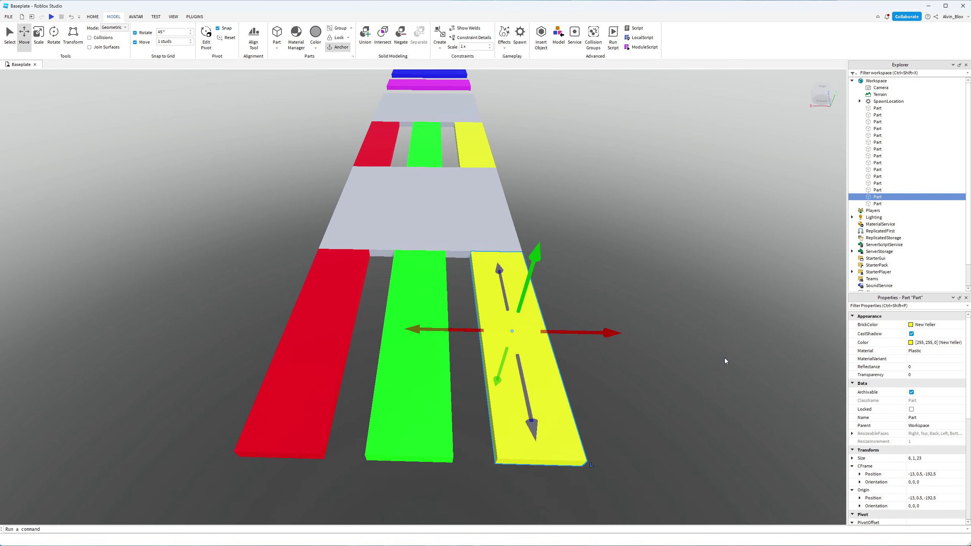
key(ctrl+1)
click(917, 327)
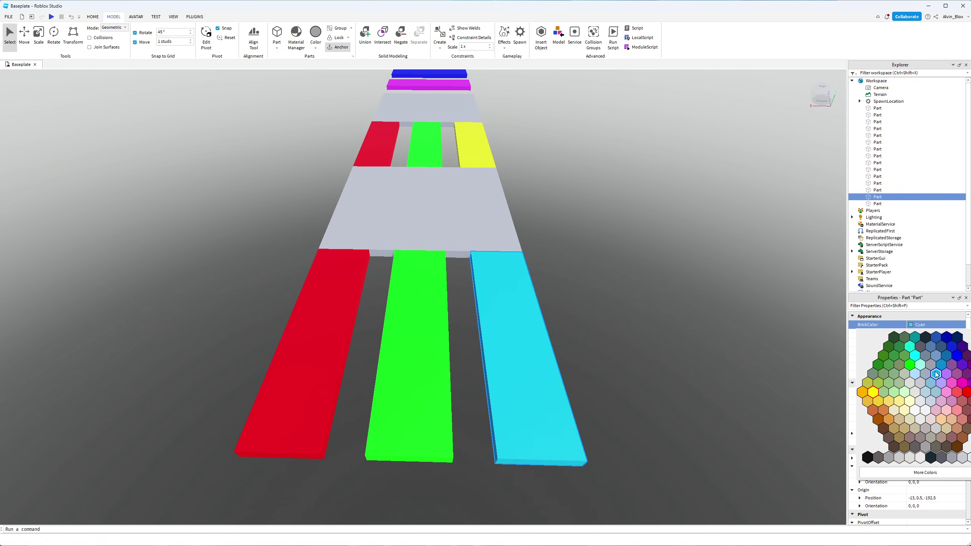
click(933, 369)
Step: Recolor the copied section's green path magenta and its red path yellow, and clear the selection
click(935, 329)
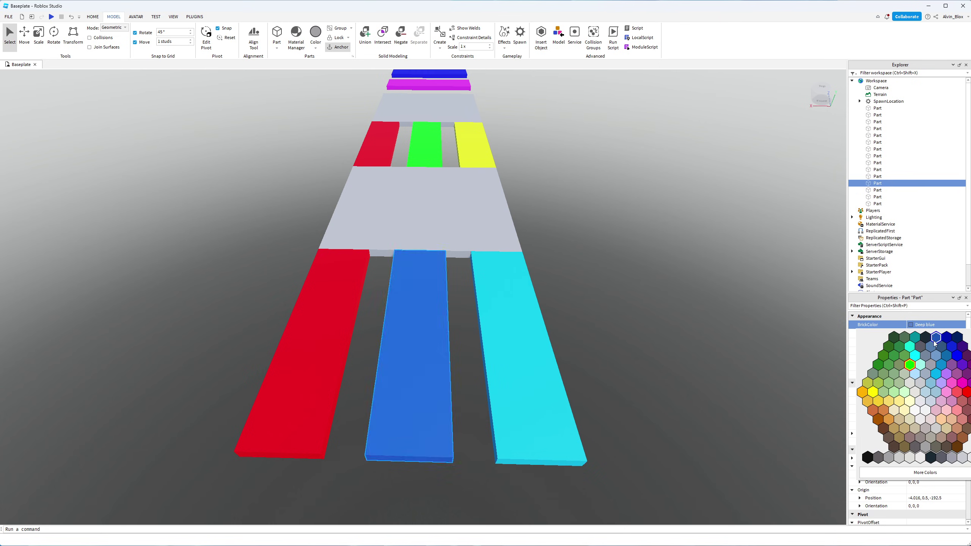
click(958, 379)
click(919, 327)
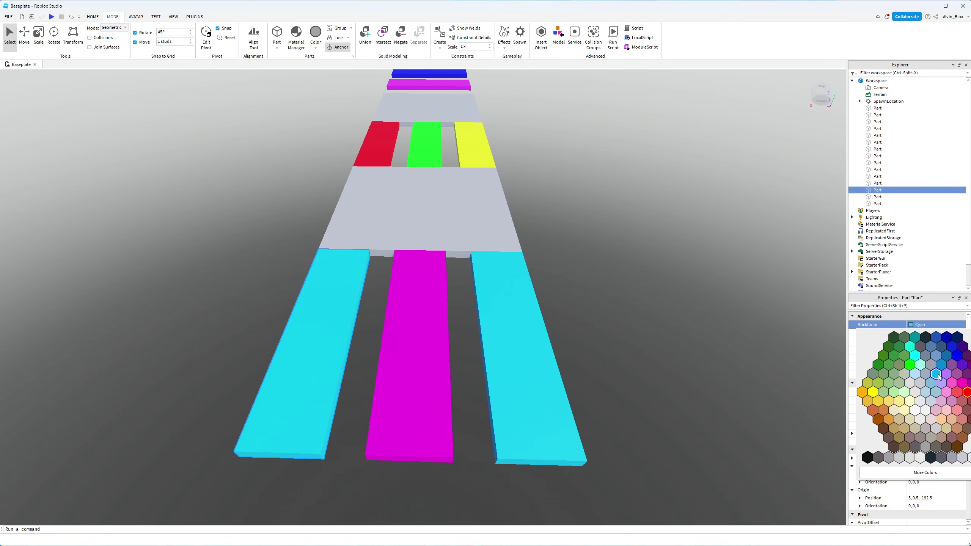
click(872, 393)
click(627, 327)
Step: Select the grey platform between the two path sections and duplicate it
key(s)
right_drag(615, 327, 358, 273)
key(d)
key(s)
scroll(344, 259, up, 2)
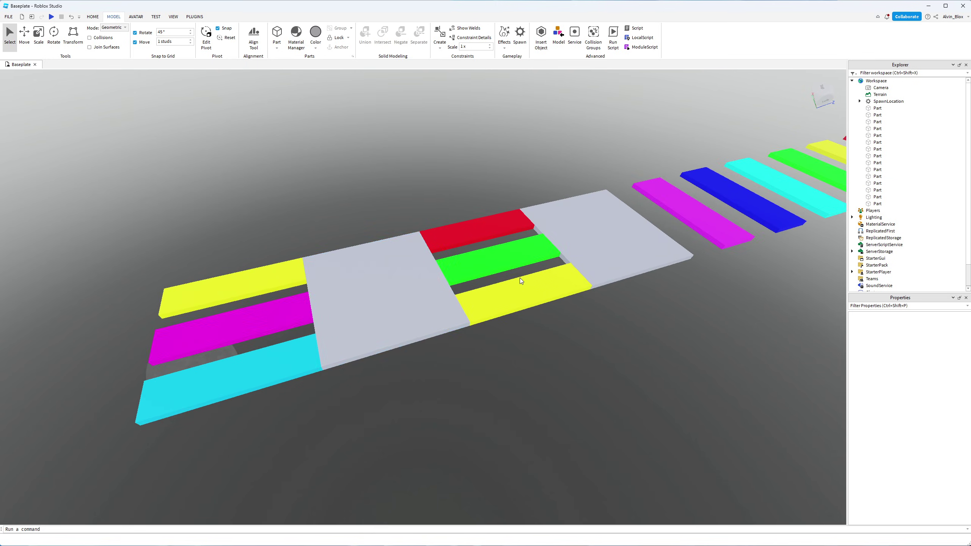
scroll(530, 273, down, 2)
scroll(361, 266, up, 2)
key(s)
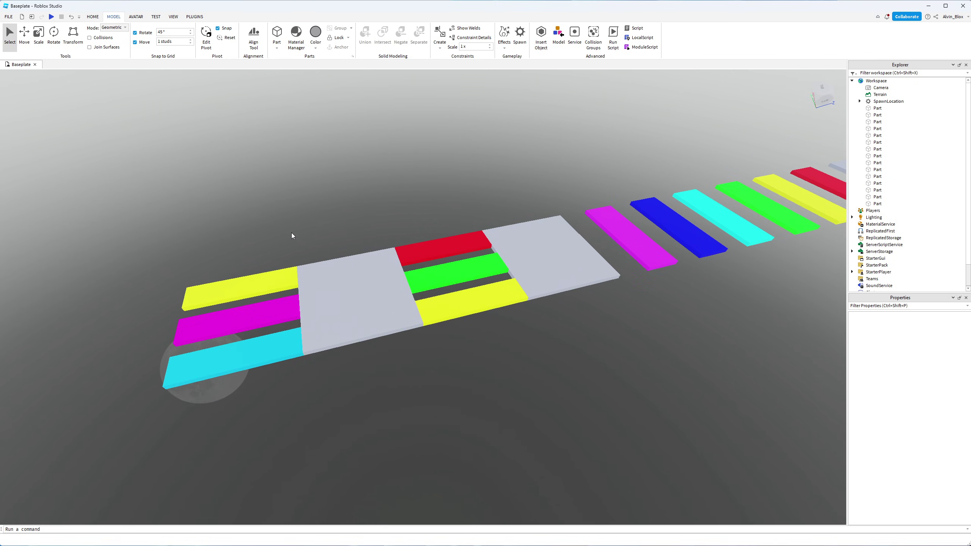
click(321, 295)
key(f)
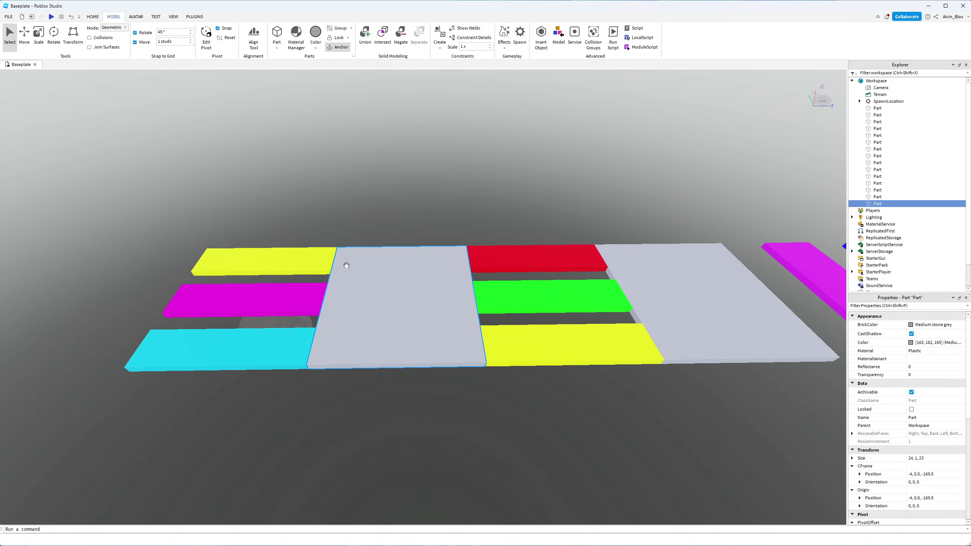
right_click(396, 298)
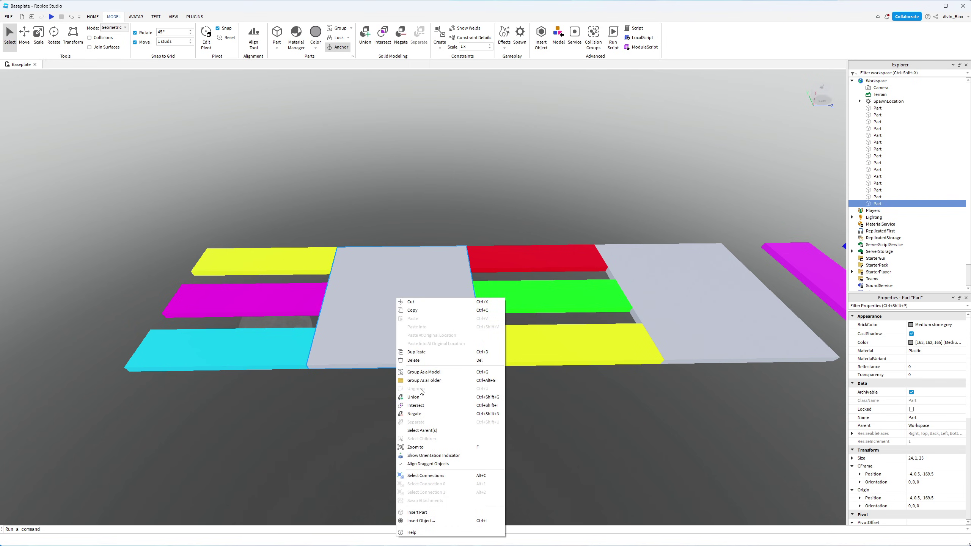
click(416, 351)
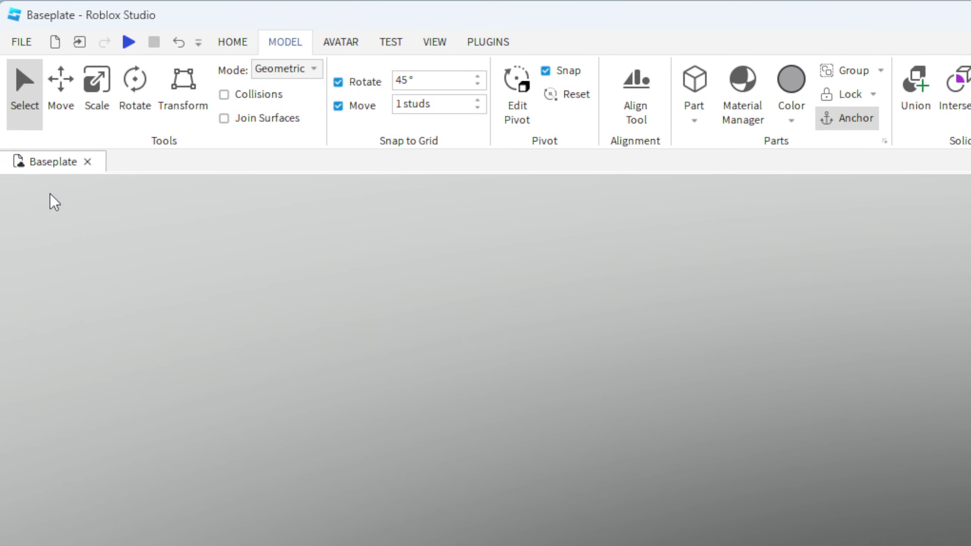
Step: Move the duplicated platform 46 studs along negative Z so it meets the far ends of the yellow, magenta and cyan paths
click(22, 46)
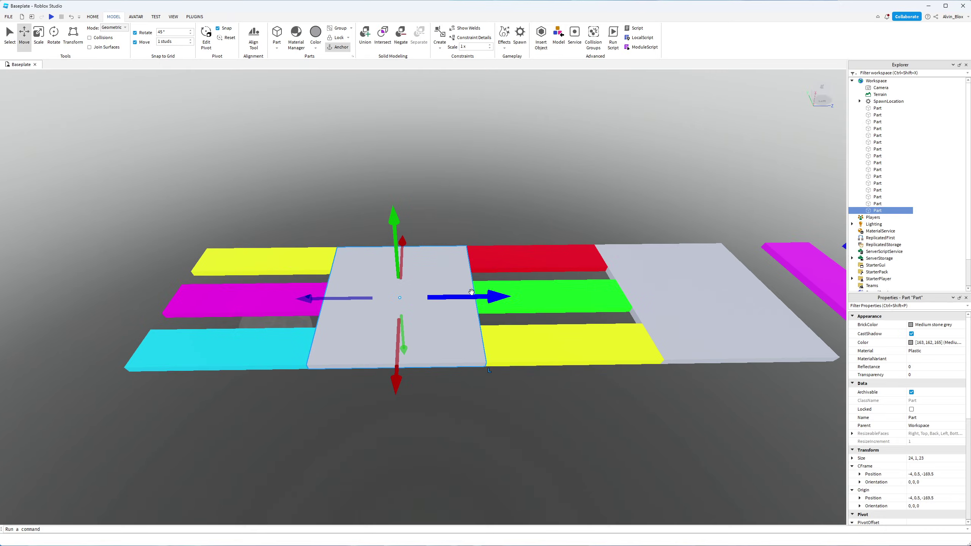
key(a)
key(a)
drag(485, 295, 333, 308)
key(a)
right_drag(382, 337, 425, 351)
scroll(425, 352, down, 4)
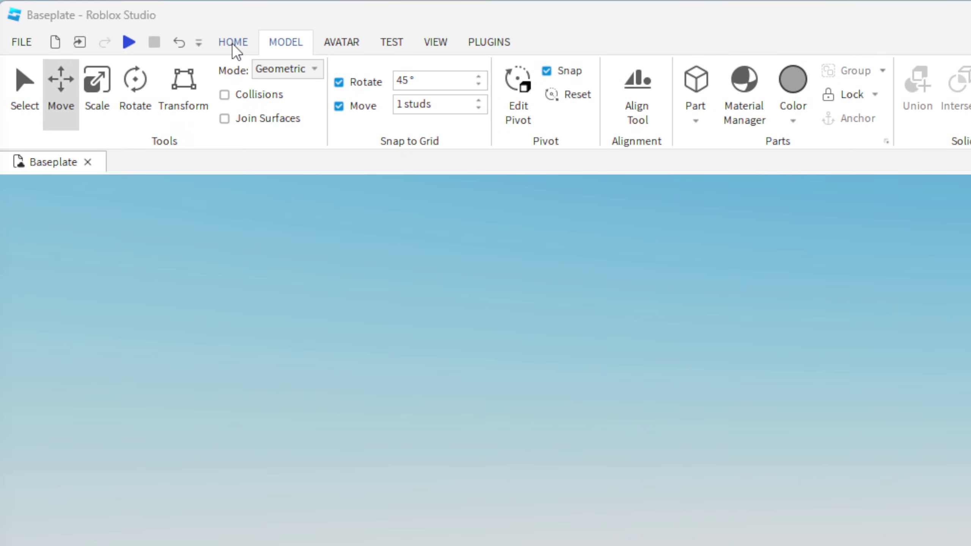
Step: Start a playtest and jump the character across the colored strips from the spawn platform
click(92, 17)
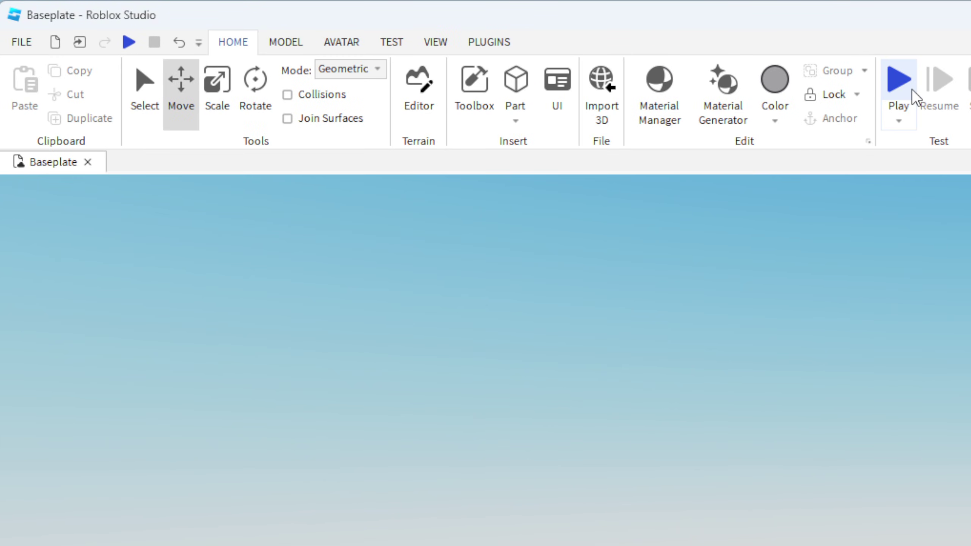
click(885, 88)
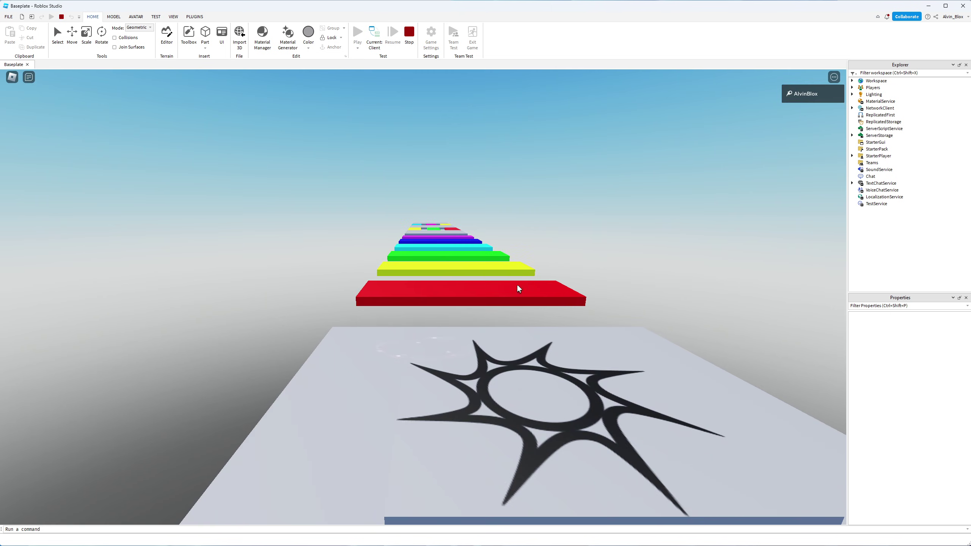
right_drag(517, 285, 518, 289)
key(w)
key(a)
key(space)
key(a)
key(space)
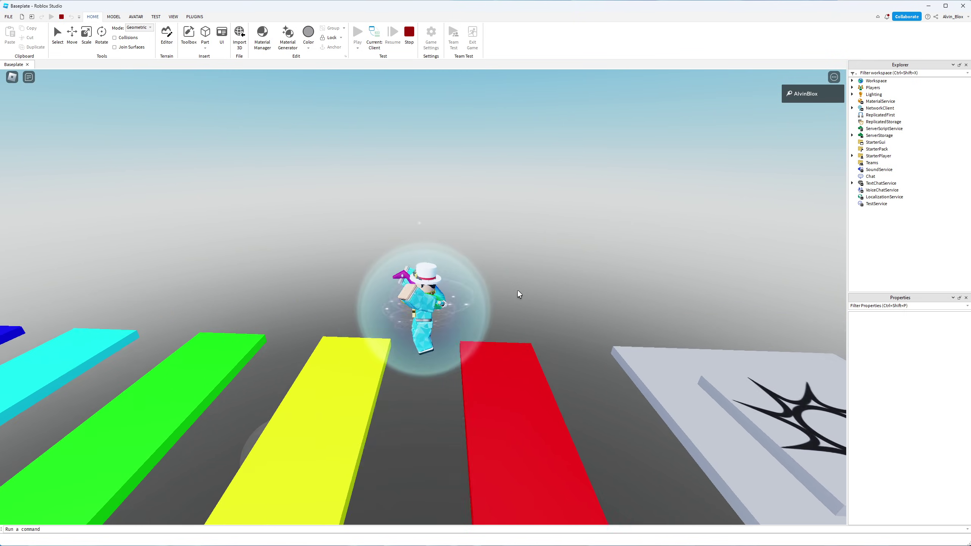
key(a)
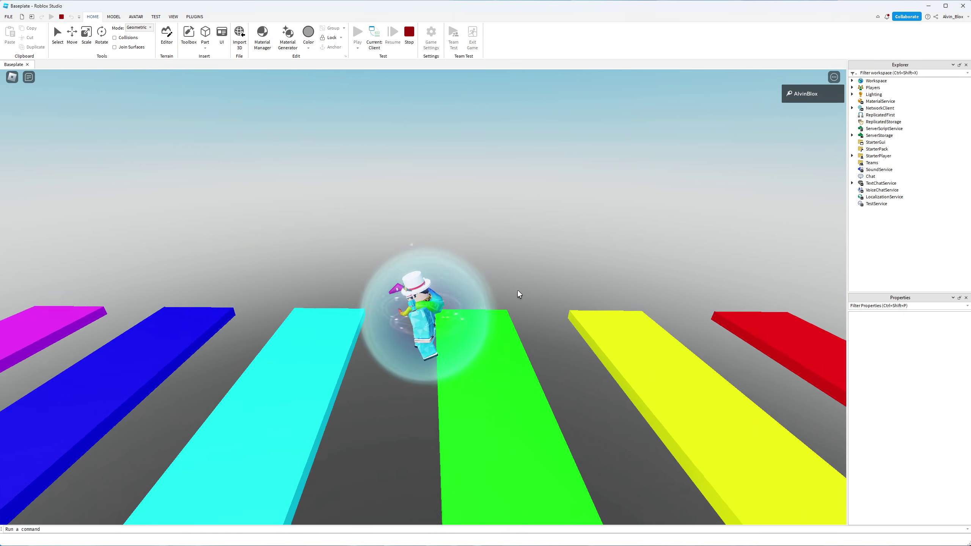
key(a)
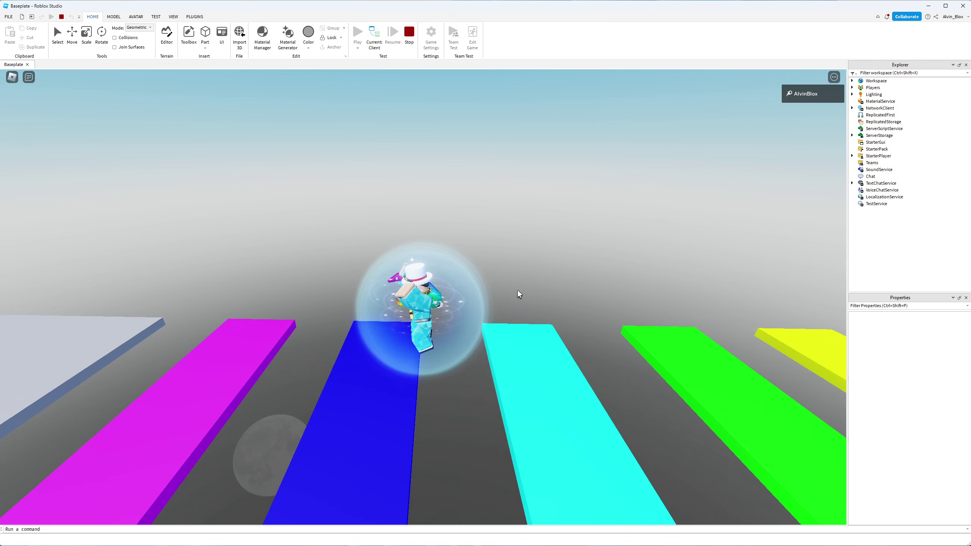
key(a)
key(a)
Step: Walk the character through both three-path sections to test their paths, including the cyan one
right_drag(517, 290, 517, 291)
key(w)
key(Right)
key(w)
key(a)
key(s)
key(w)
key(s)
key(w)
key(d)
key(s)
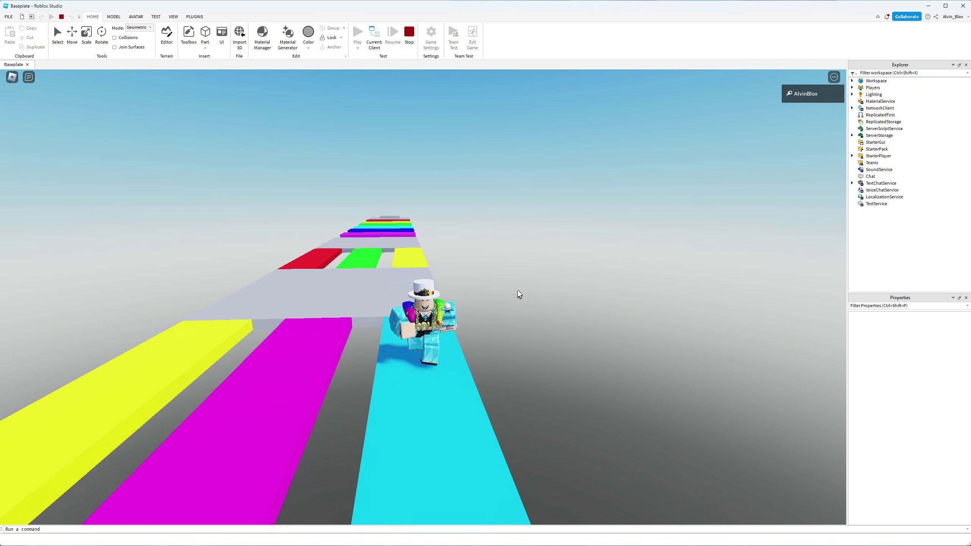
key(Right)
key(w)
right_drag(517, 291, 518, 291)
key(space)
key(space)
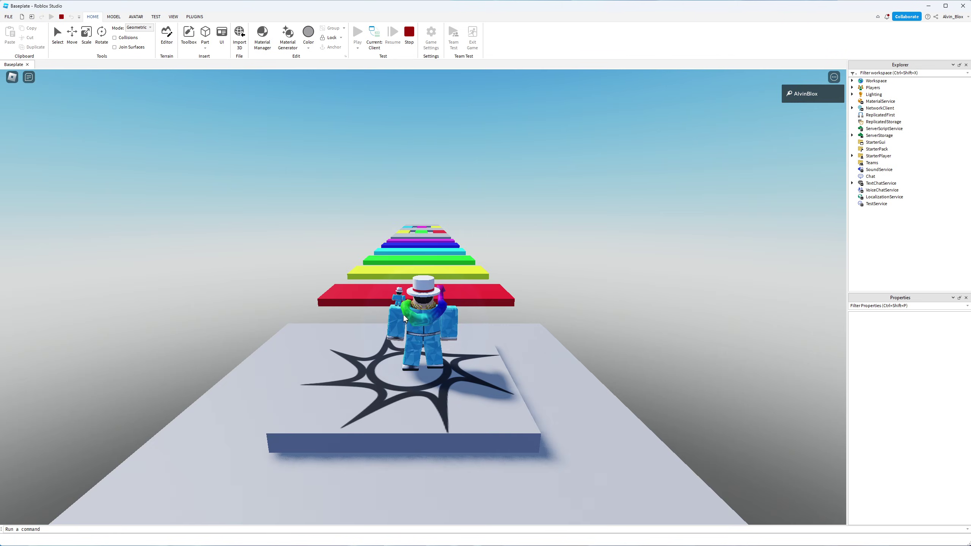
Step: Look over the whole course from the spawn platform and end the playtest
key(w)
right_drag(397, 316, 397, 315)
scroll(397, 316, down, 3)
scroll(396, 315, down, 1)
scroll(398, 319, up, 5)
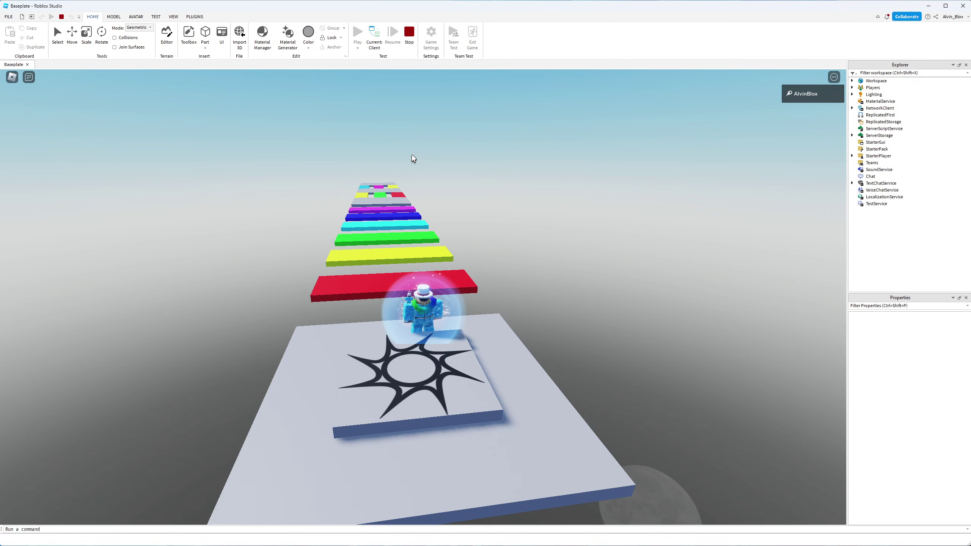
key(shift+F5)
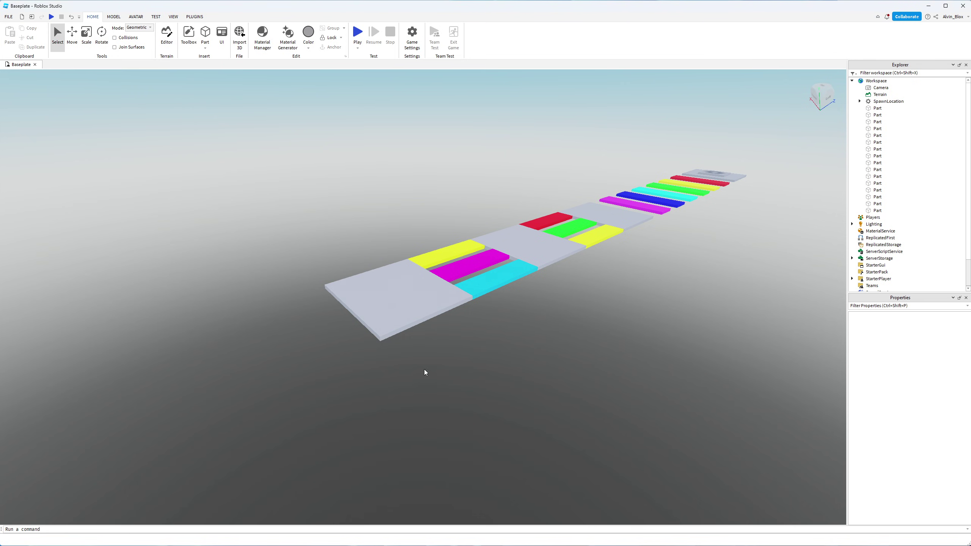
Step: Select the grey end platform and scale it along negative Z to a length of 80 studs
right_drag(363, 366, 357, 367)
scroll(455, 322, up, 1)
click(481, 335)
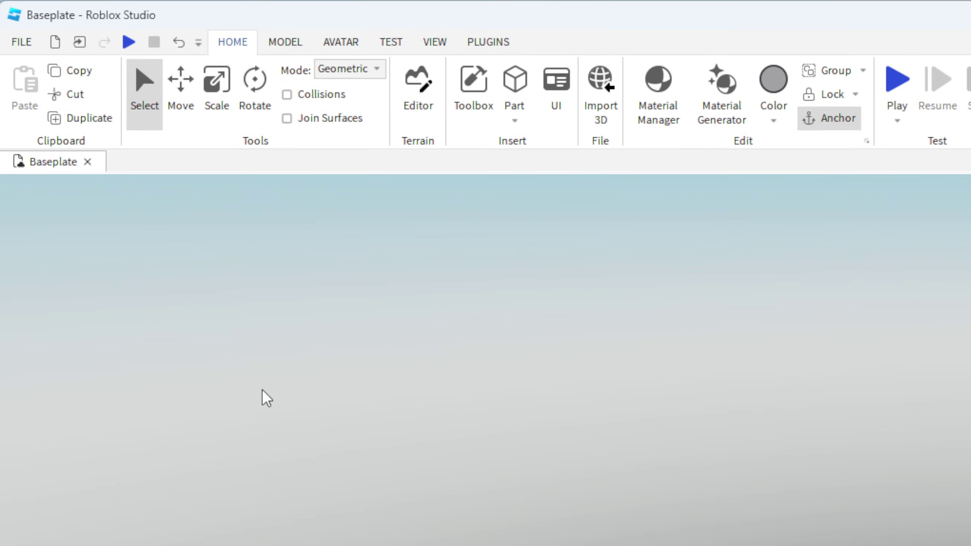
click(225, 112)
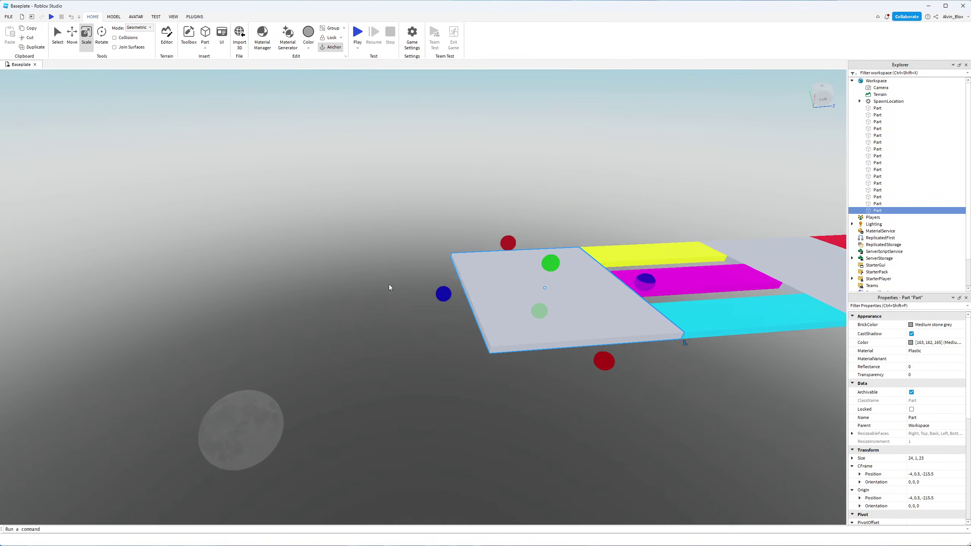
key(s)
key(a)
drag(448, 294, 185, 285)
key(w)
key(d)
key(w)
key(d)
right_drag(456, 240, 456, 239)
key(s)
key(a)
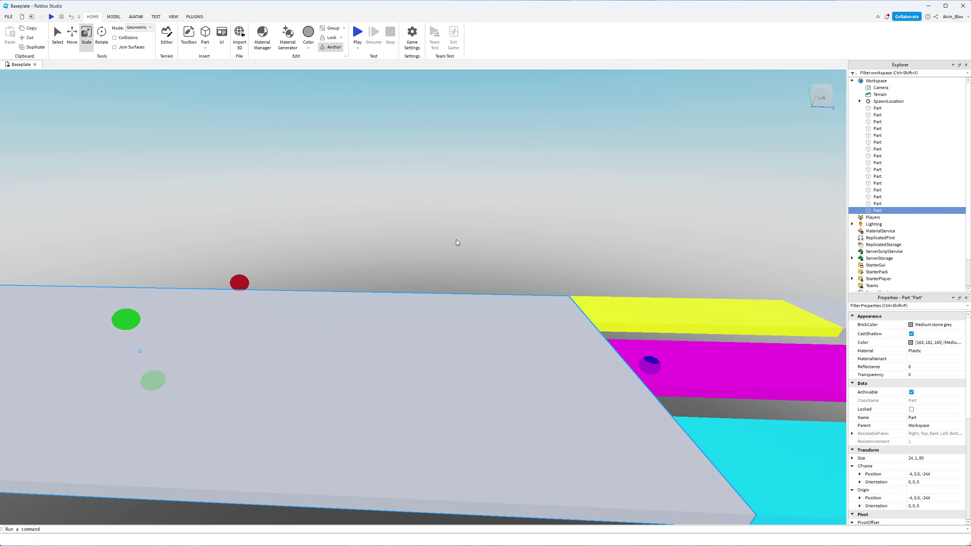
Step: Insert a new part on the extended end platform and move it to Z -210, near the colored paths
right_drag(355, 192, 355, 192)
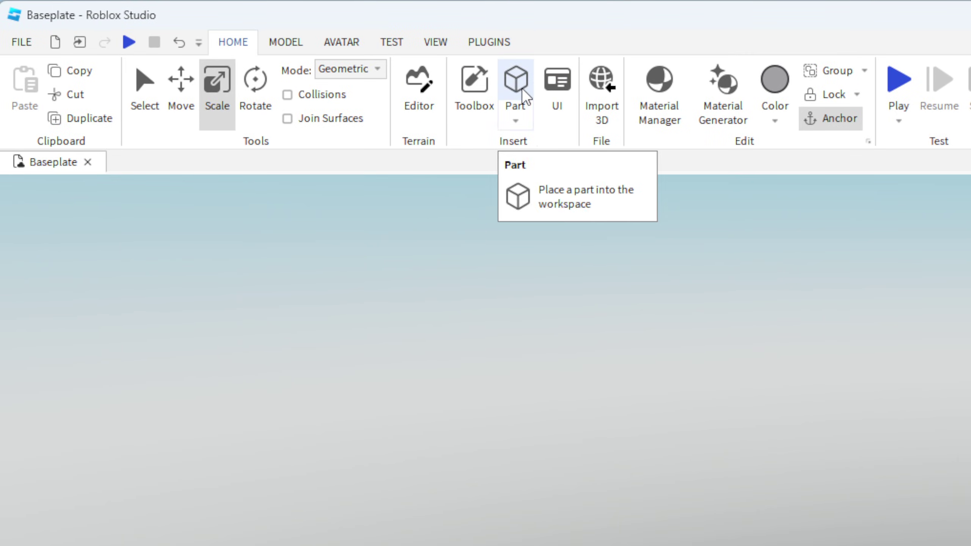
click(523, 91)
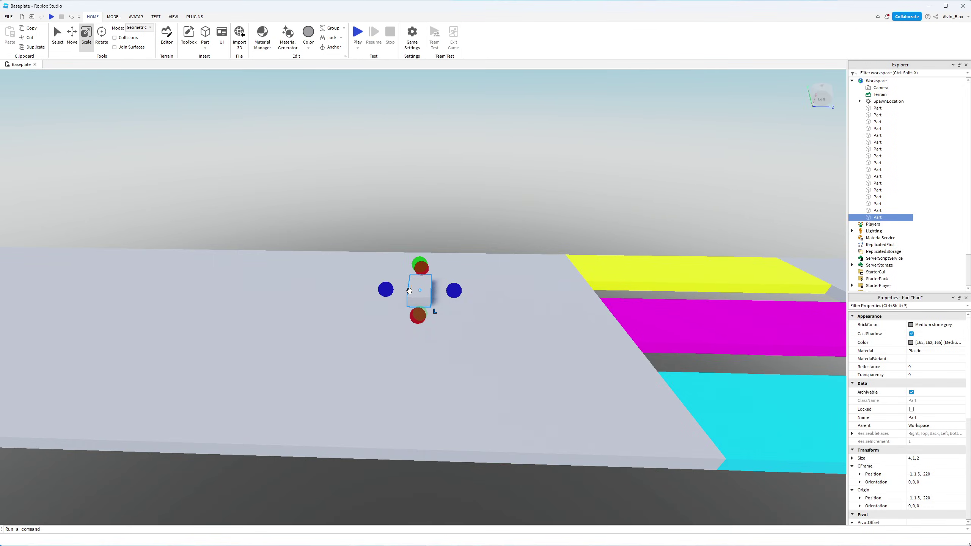
right_drag(409, 291, 443, 254)
key(d)
key(a)
drag(431, 293, 474, 295)
key(d)
right_drag(474, 295, 474, 295)
Step: Scale the new part along X to 24 studs so it spans the platform's full width
drag(505, 314, 418, 321)
key(a)
right_drag(448, 308, 448, 307)
key(a)
key(s)
right_drag(444, 273, 477, 288)
key(w)
key(d)
key(a)
key(w)
key(s)
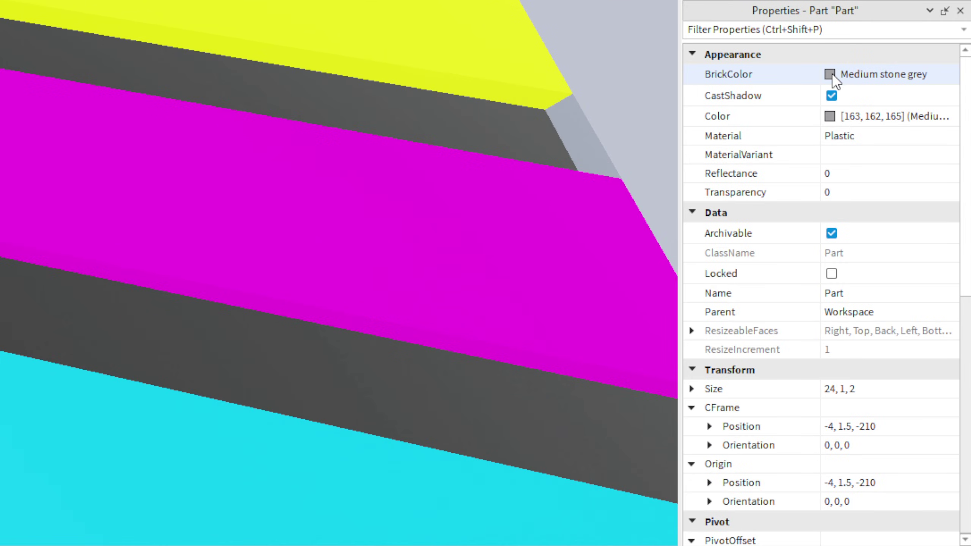
Step: Set the bar's BrickColor to Really red and its Material to Neon
click(916, 326)
click(961, 233)
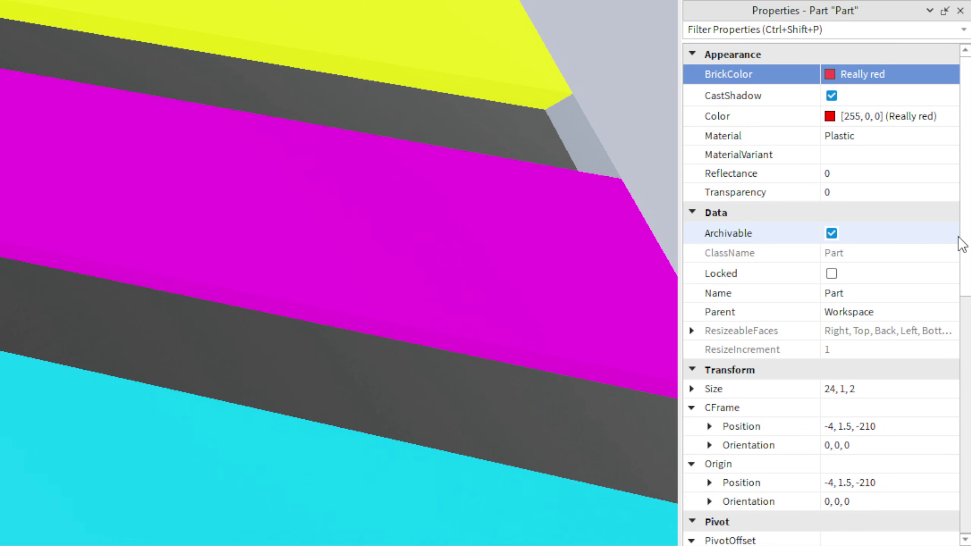
click(847, 147)
click(852, 231)
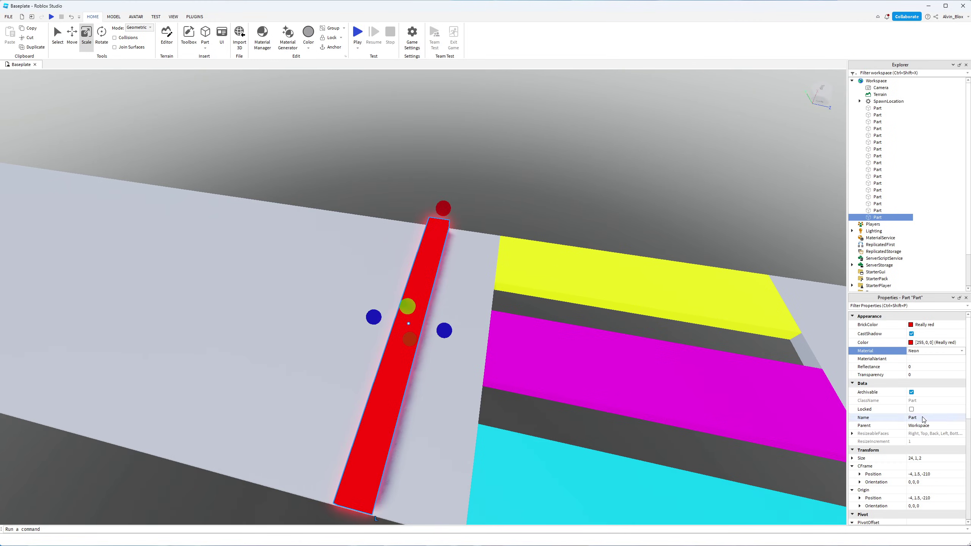
Step: Scale the red neon bar to 2 studs high and 5 studs deep along Z
right_drag(695, 392, 672, 371)
scroll(672, 372, down, 10)
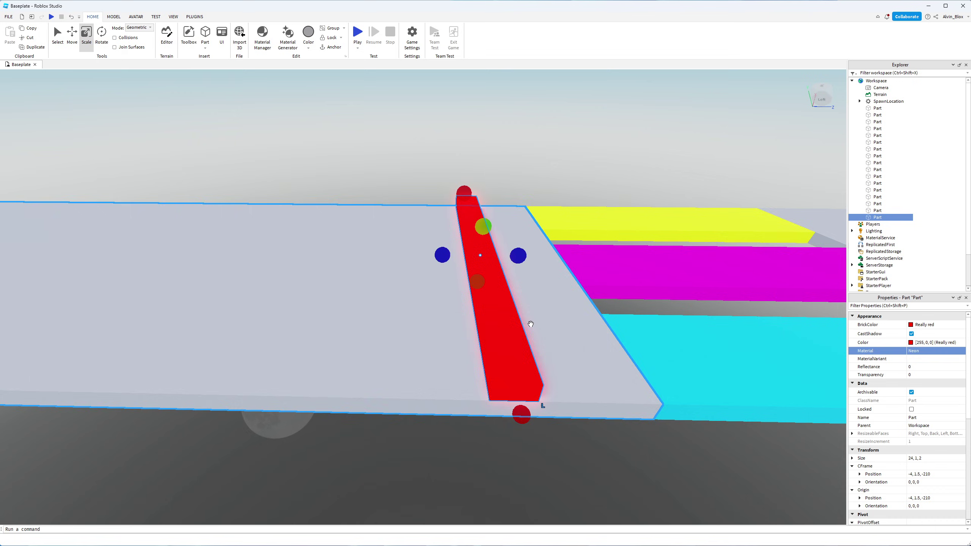
drag(431, 267, 403, 269)
right_drag(436, 271, 436, 271)
key(d)
key(a)
scroll(437, 272, down, 1)
drag(458, 297, 462, 287)
scroll(465, 285, down, 3)
right_drag(466, 285, 465, 286)
scroll(465, 285, up, 1)
scroll(465, 285, up, 3)
scroll(465, 286, down, 3)
scroll(313, 229, up, 1)
Step: Move the red bar 5 studs along negative Z, away from the colored paths
key(ctrl+2)
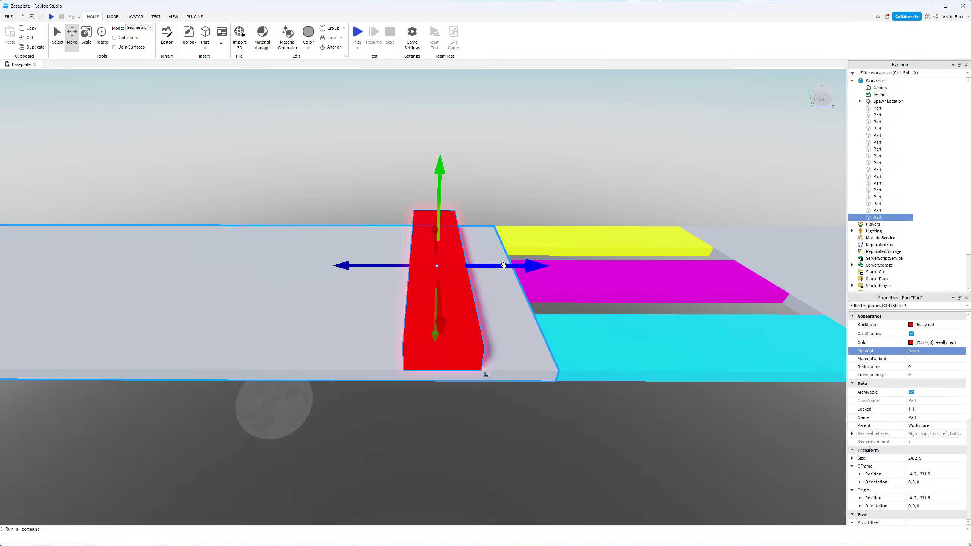
drag(504, 265, 451, 261)
scroll(451, 261, down, 1)
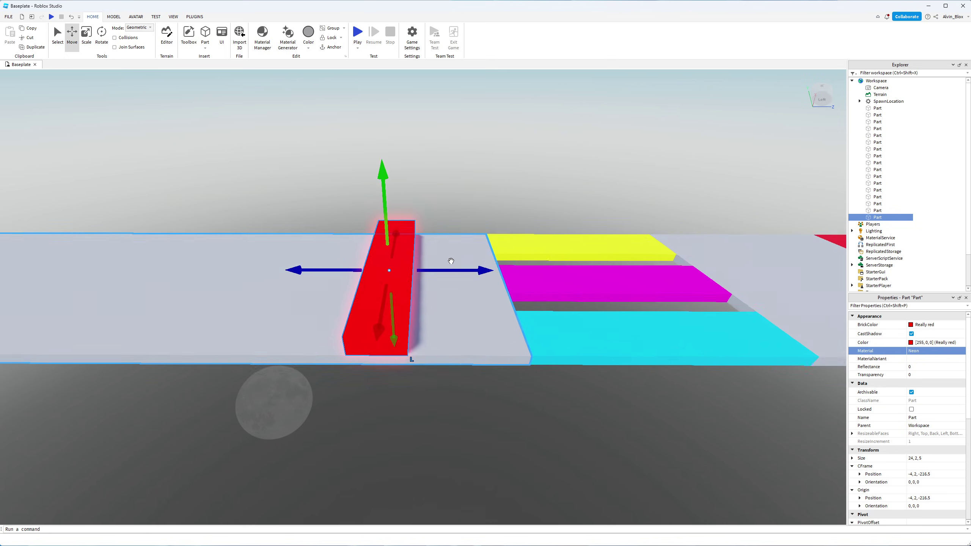
scroll(451, 262, down, 2)
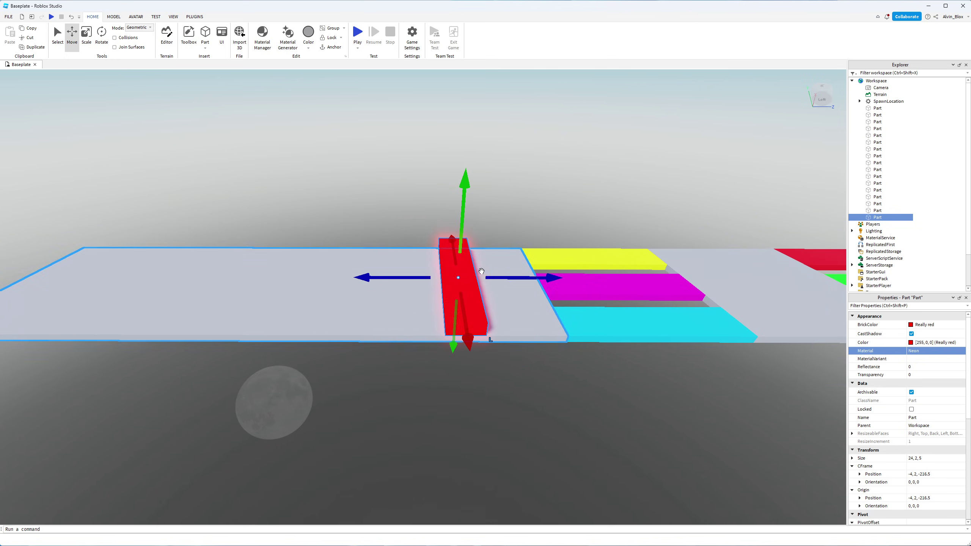
Step: Duplicate the red bar and move the copy along negative Z, leaving a jumping gap between the two bars
right_click(467, 297)
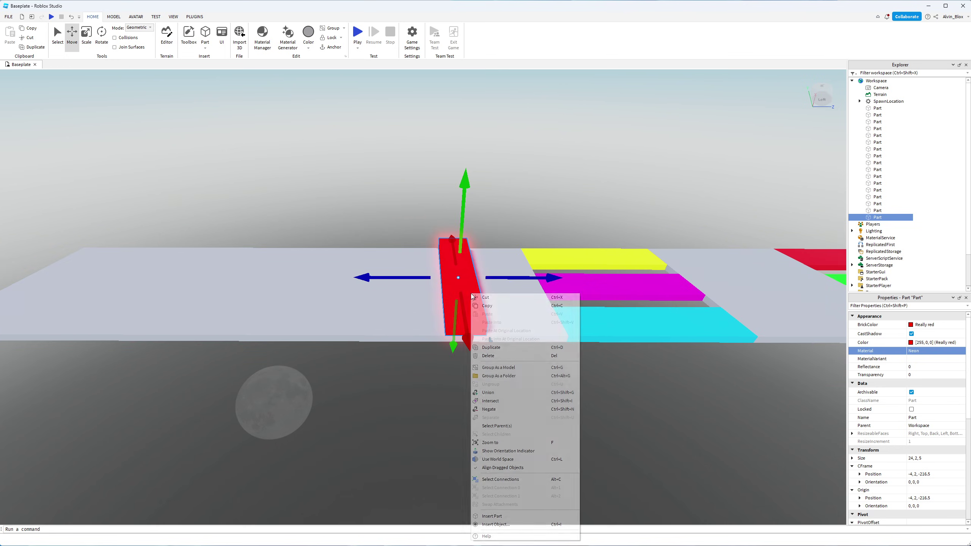
click(503, 352)
drag(514, 284, 426, 279)
key(s)
key(a)
Step: Select both red bars, duplicate them and move the copies along negative Z to form four evenly spaced bars, and deselect
ctrl+click(489, 301)
key(ctrl+d)
key(a)
drag(509, 283, 427, 277)
key(s)
key(d)
click(538, 362)
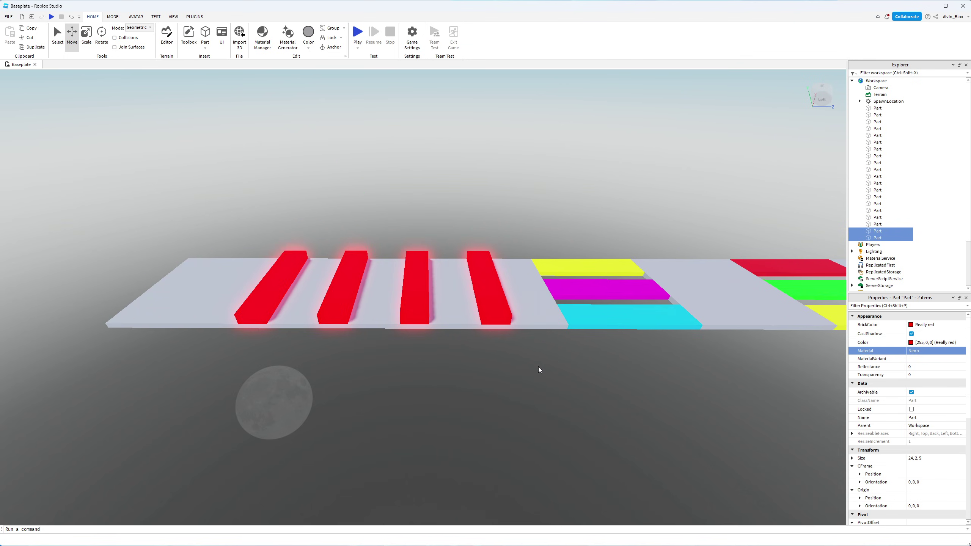
Step: Inspect the four red neon bars on the long platform from several distances and angles
scroll(528, 362, up, 3)
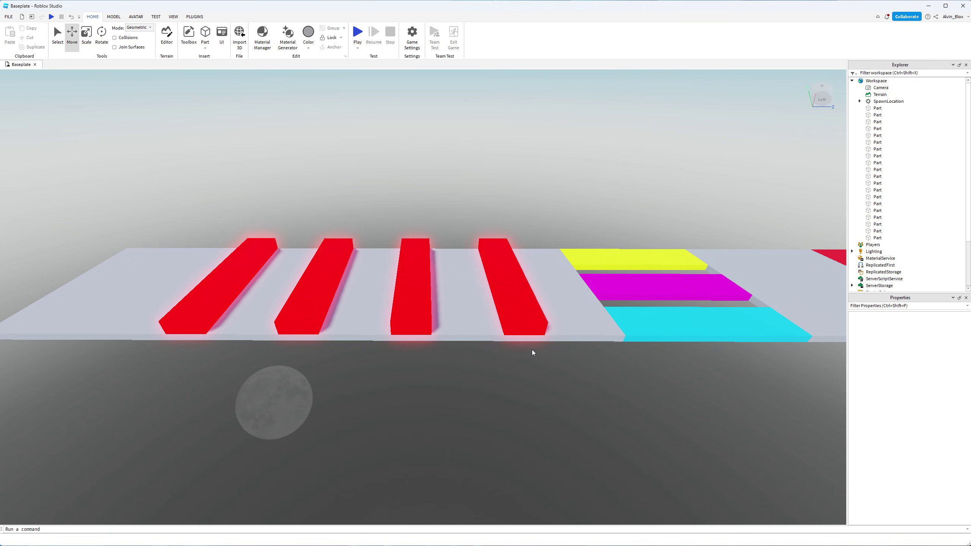
scroll(493, 299, up, 3)
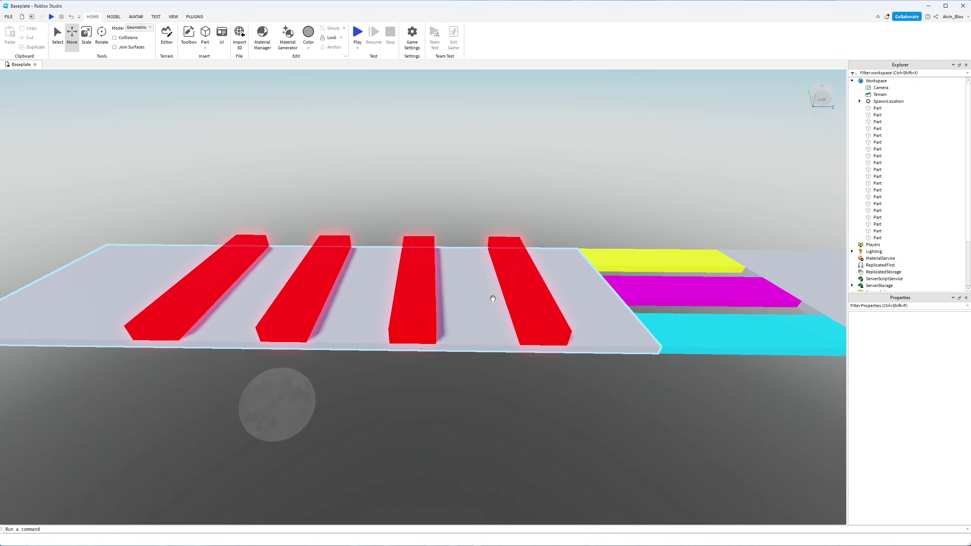
scroll(493, 298, down, 5)
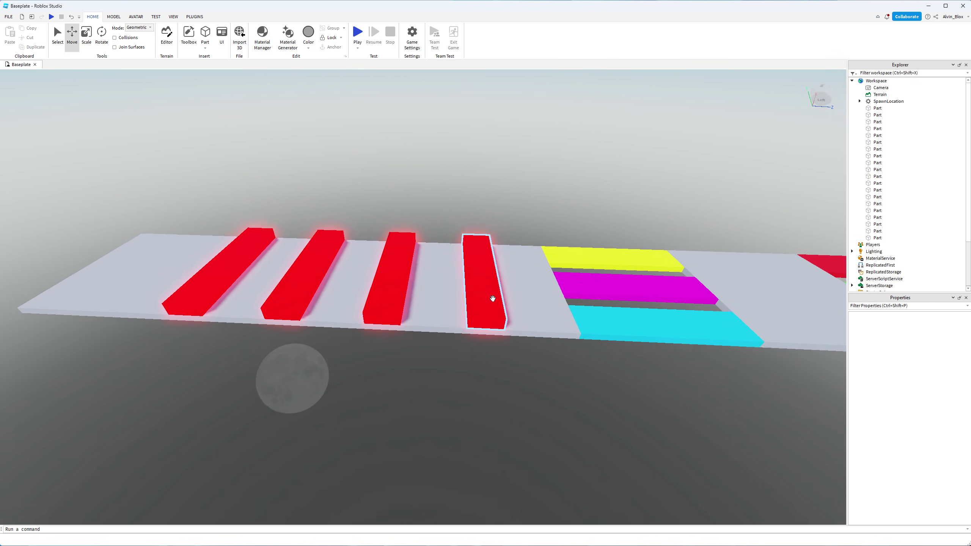
key(d)
key(w)
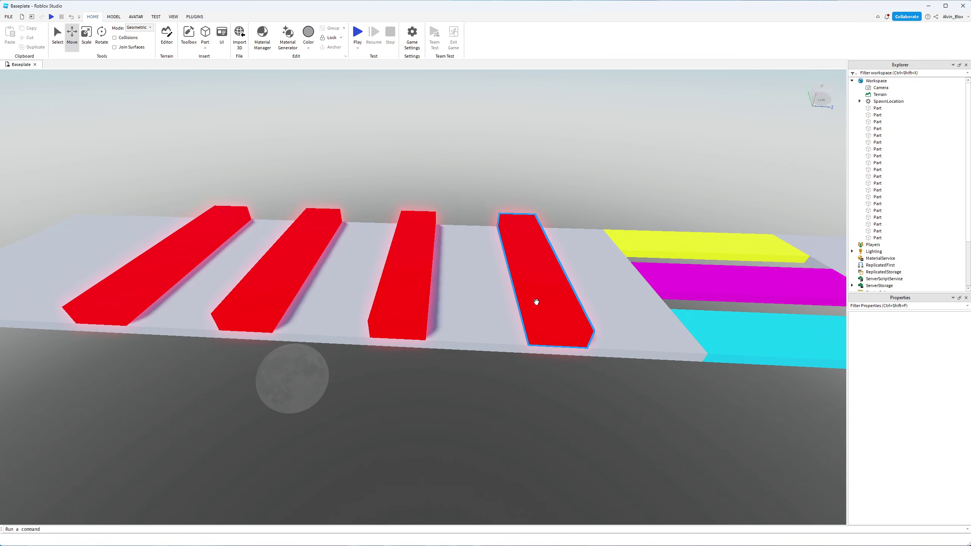
key(a)
right_drag(346, 278, 333, 264)
scroll(333, 264, down, 5)
scroll(527, 304, up, 5)
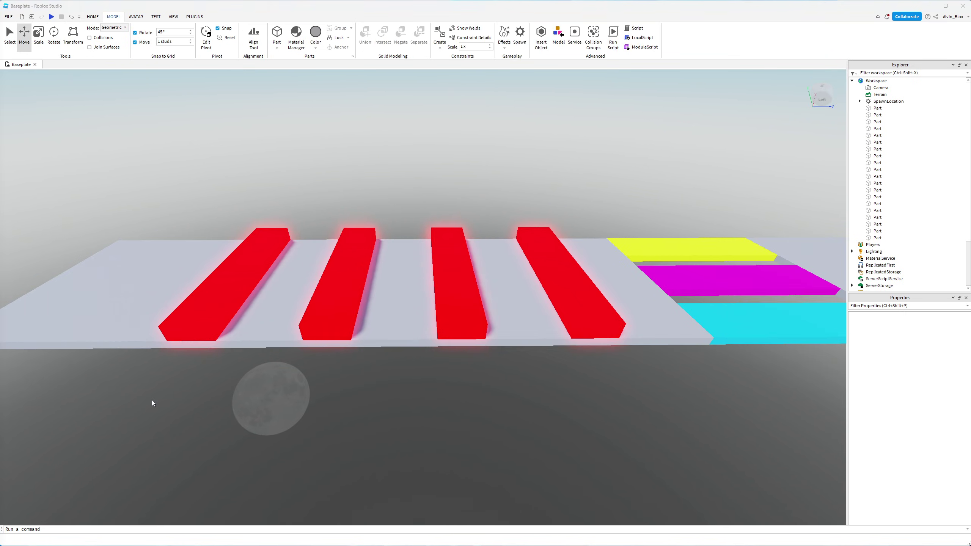
Step: Select all four red neon bars and group them as a folder in the Workspace
click(183, 314)
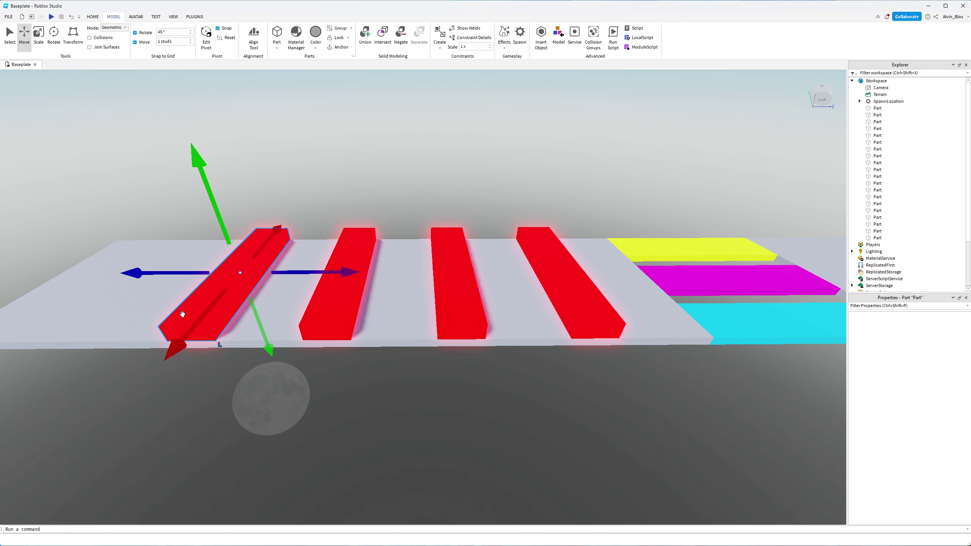
shift+click(313, 300)
shift+click(464, 303)
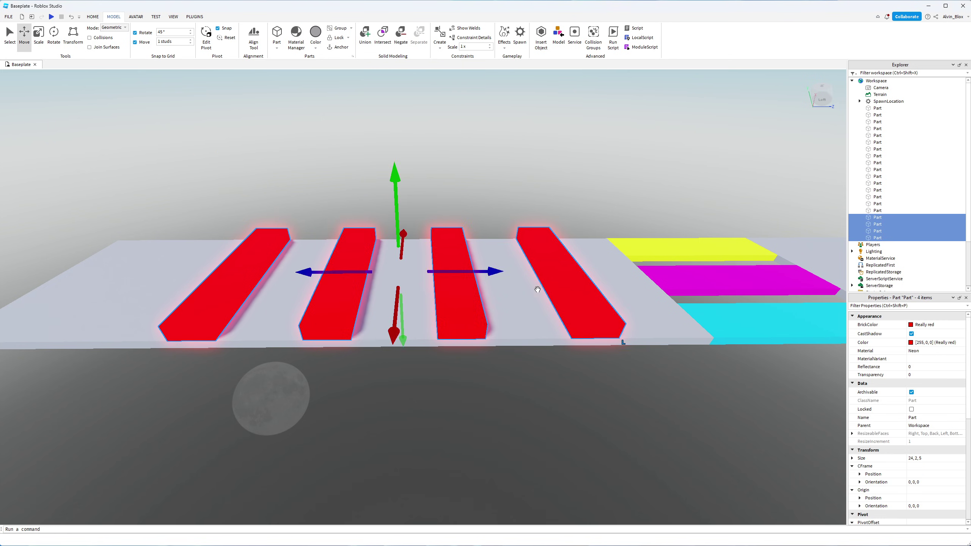
shift+click(560, 299)
key(a)
key(s)
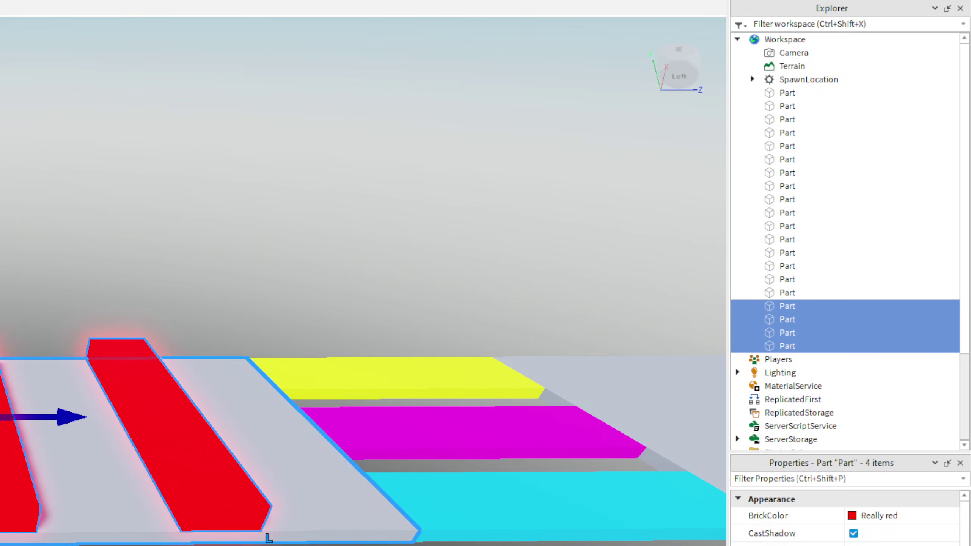
right_click(773, 327)
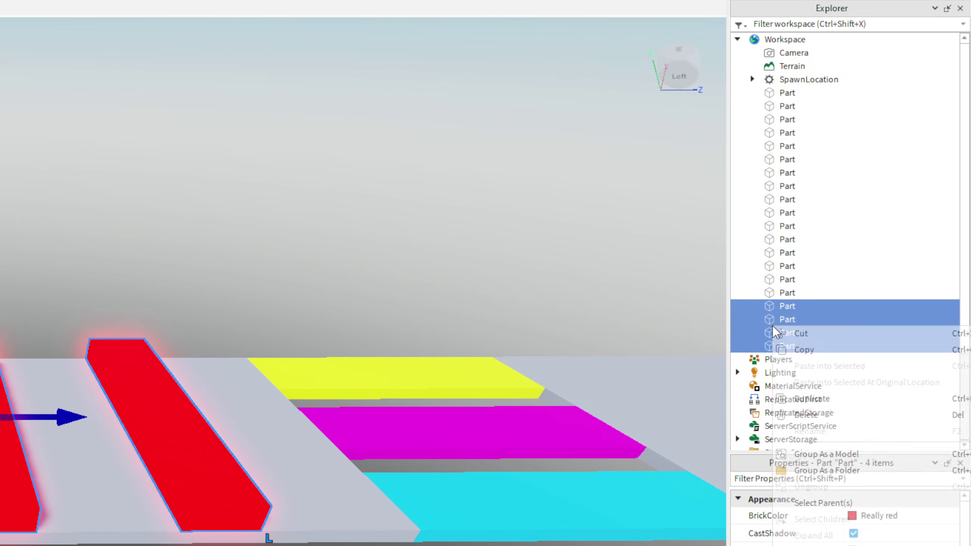
click(858, 471)
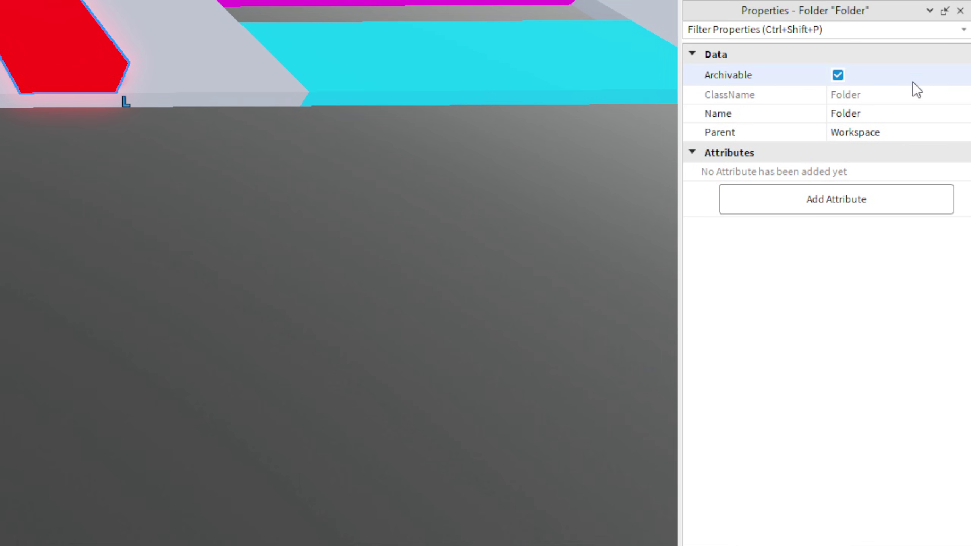
Step: Rename the new folder as Lava Bricks
click(921, 111)
text(Lava)
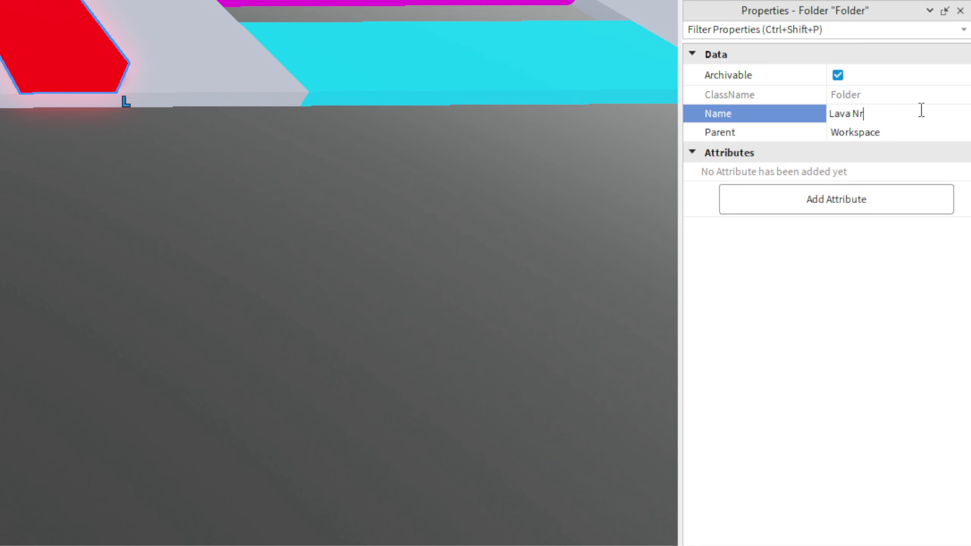
text( Bricks)
key(Return)
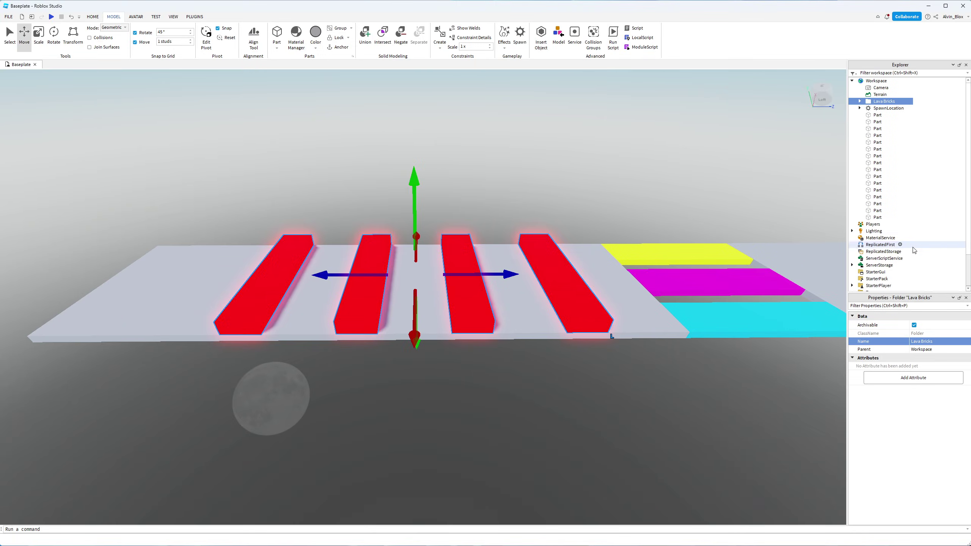
Step: Add a Script to ServerScriptService and dismiss the AI coding notice above its code
click(890, 259)
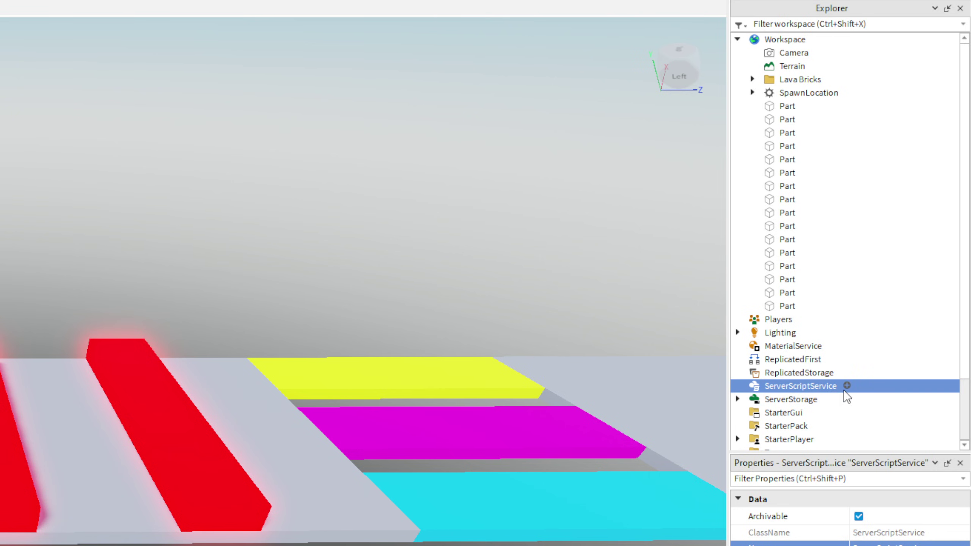
click(847, 386)
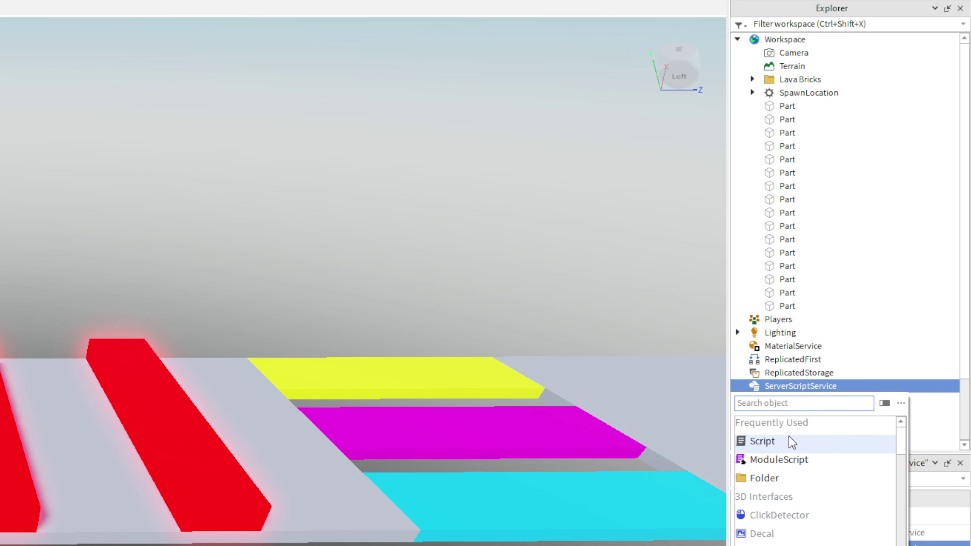
text(script)
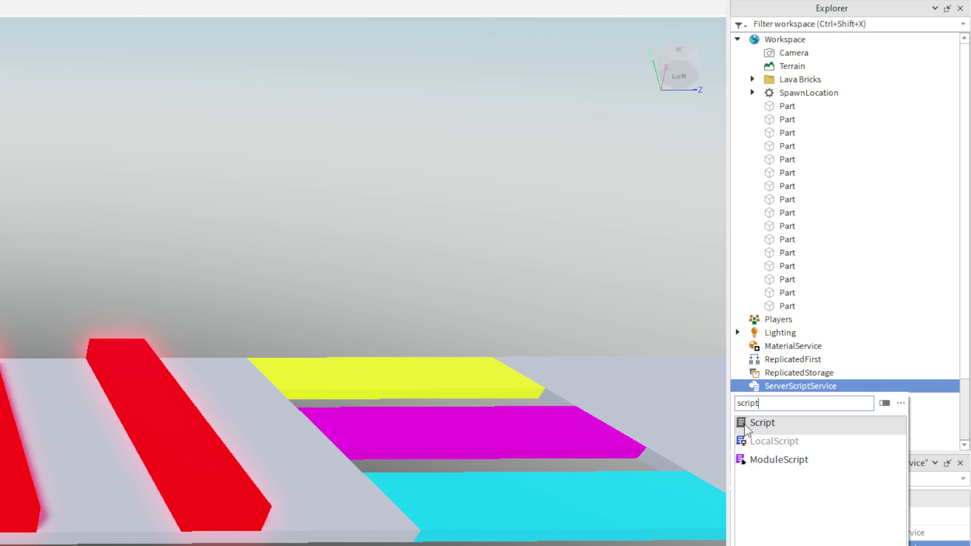
click(759, 422)
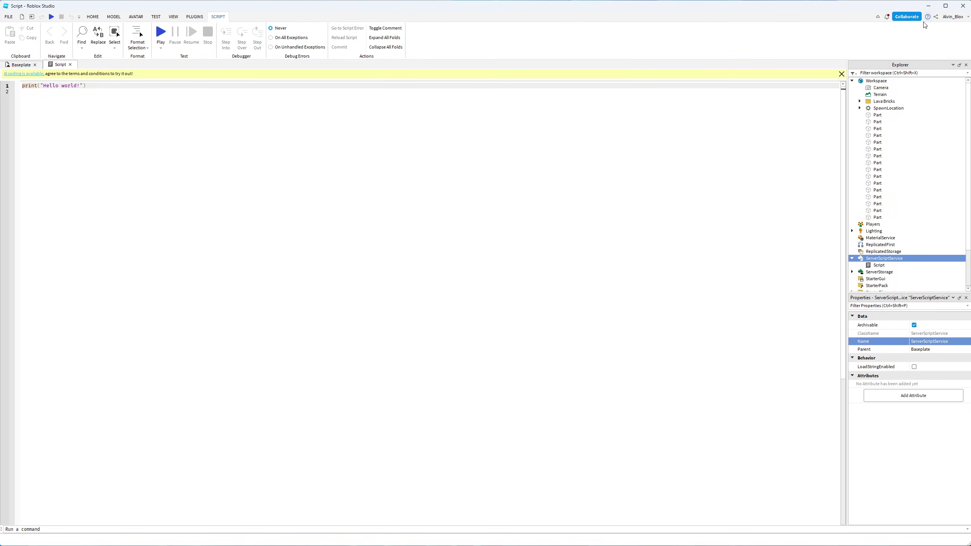
click(841, 74)
Step: Enlarge the code text in the script and select the default Hello world print line
click(315, 124)
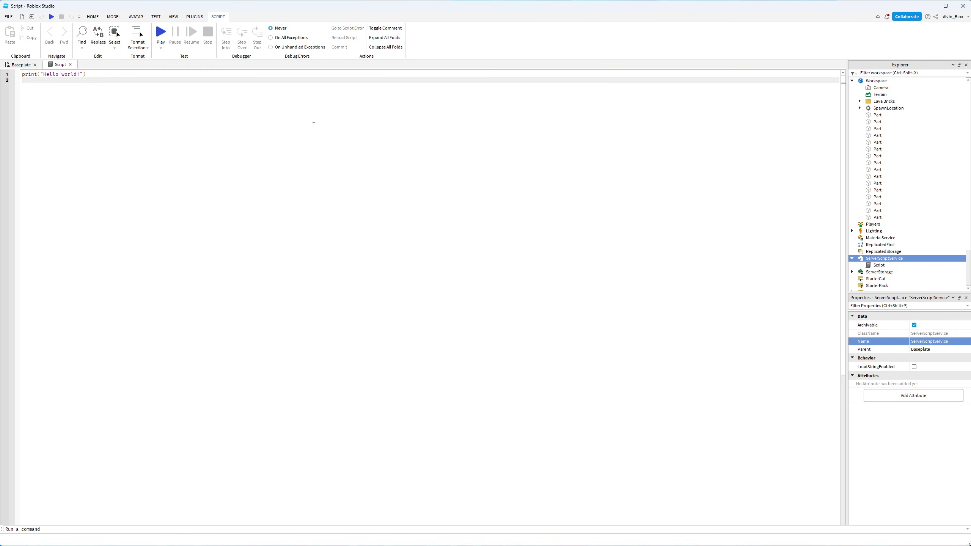
ctrl+scroll(264, 128, up, 6)
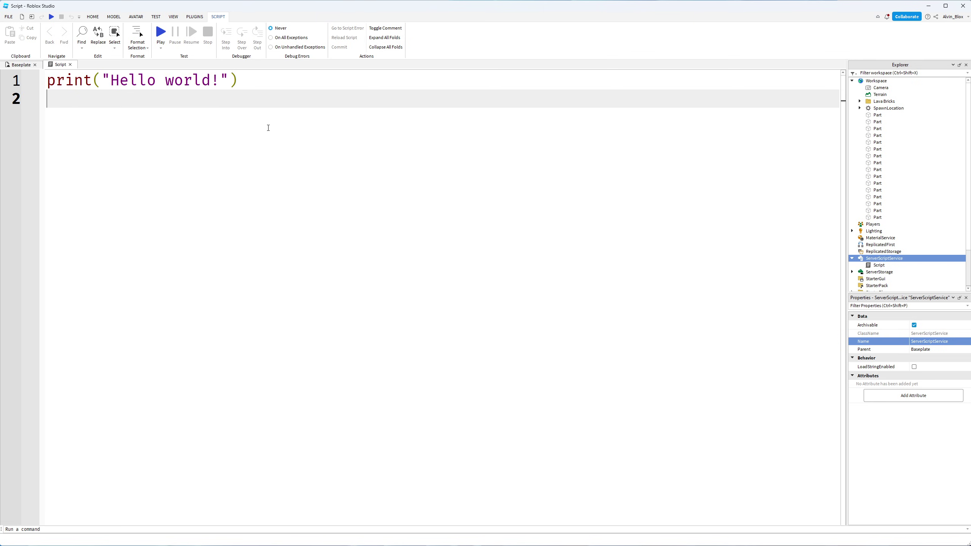
triple_click(144, 89)
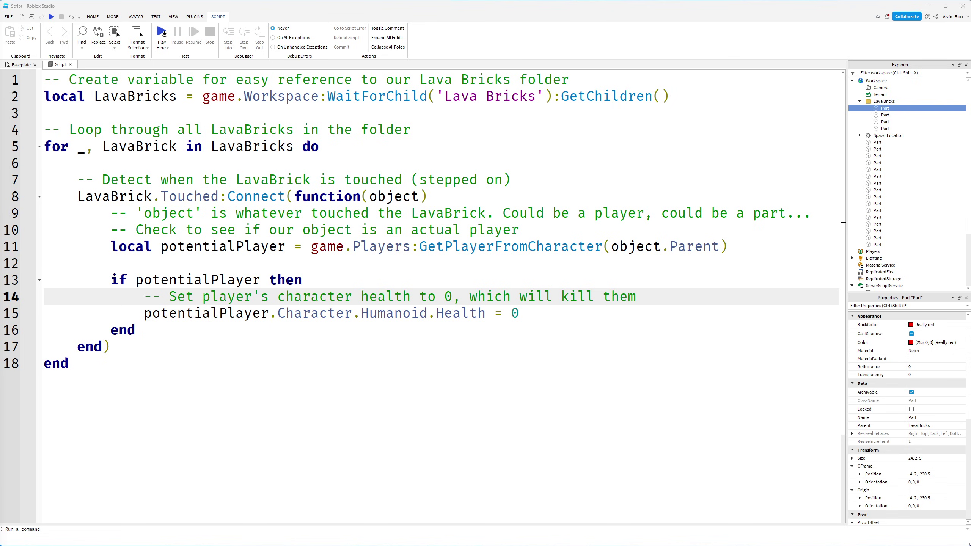
Step: Insert a blank line after the closing end) of the LavaBrick.Touched handler
triple_click(170, 82)
click(178, 82)
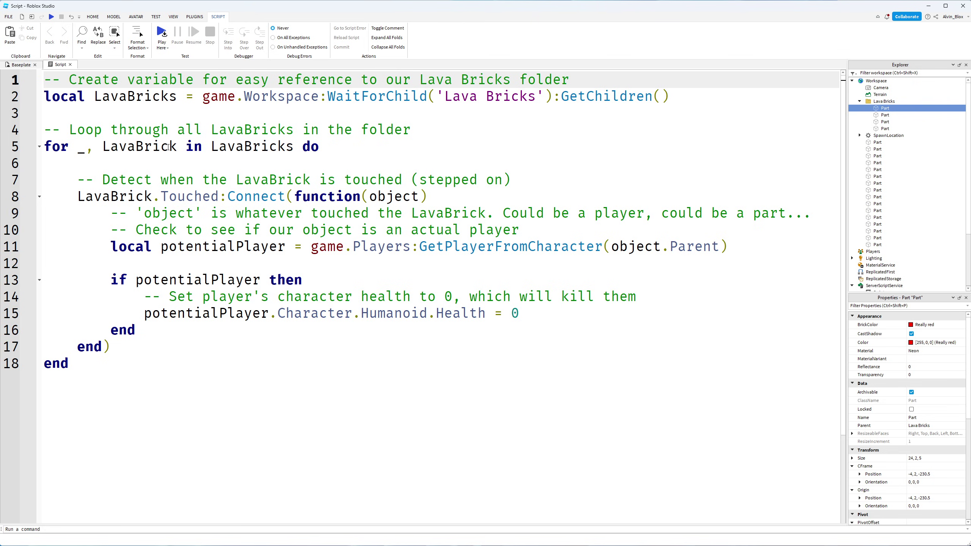
click(116, 343)
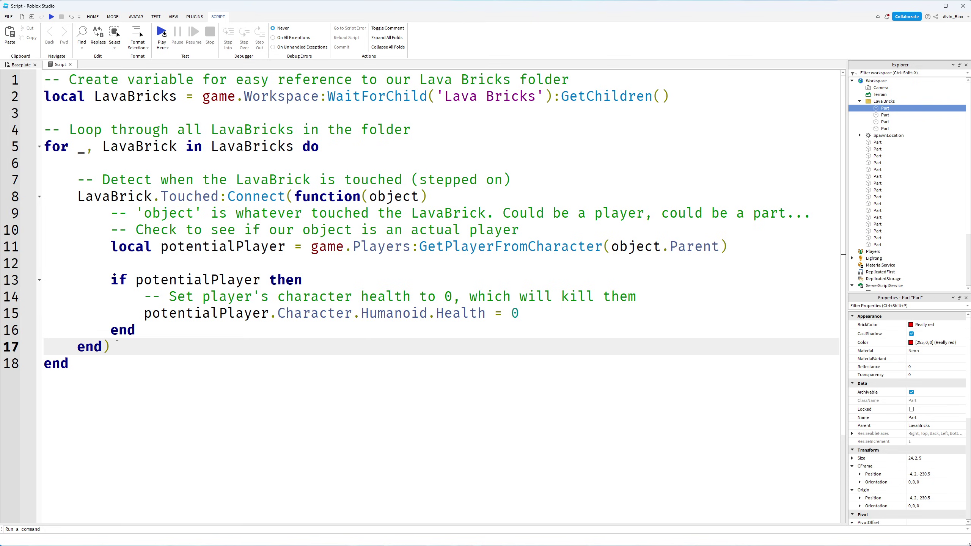
key(Return)
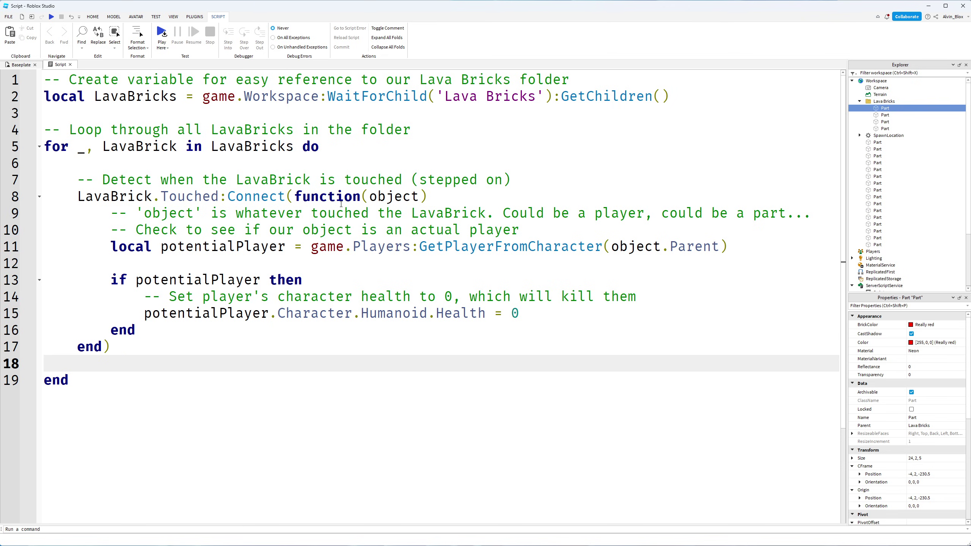
Step: Examine the handler's object parameter, the potentialPlayer lookup and check, and the line that sets the character's Humanoid health
double_click(390, 197)
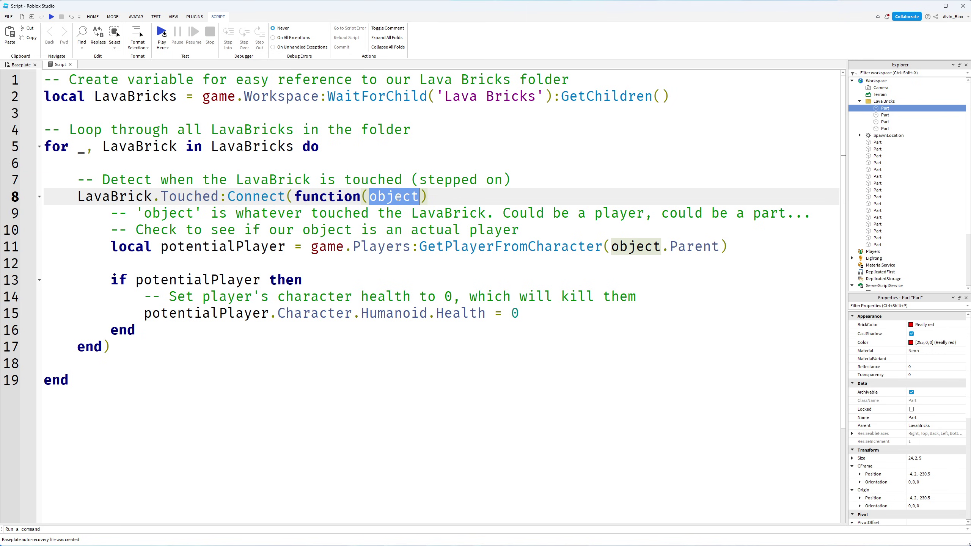
click(197, 247)
drag(128, 246, 649, 250)
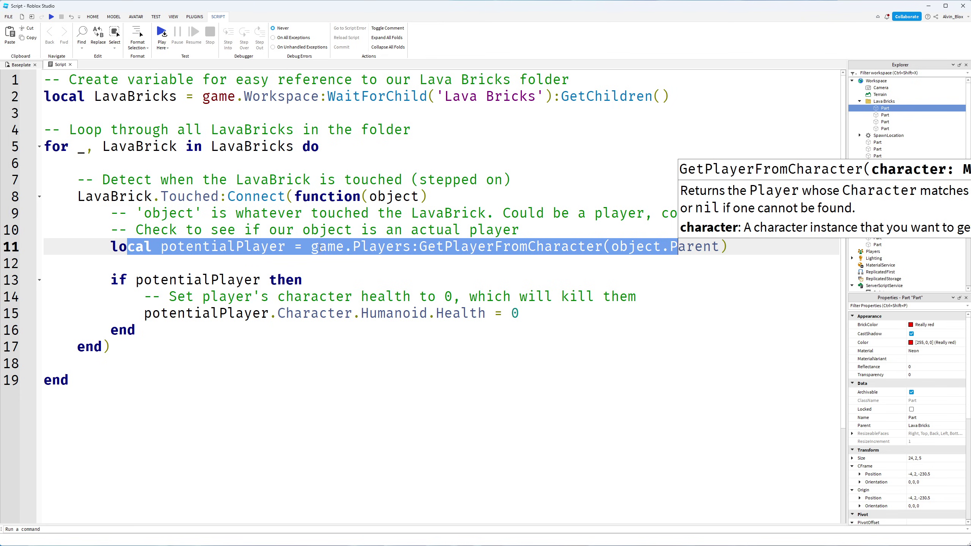
click(316, 246)
drag(310, 246, 728, 246)
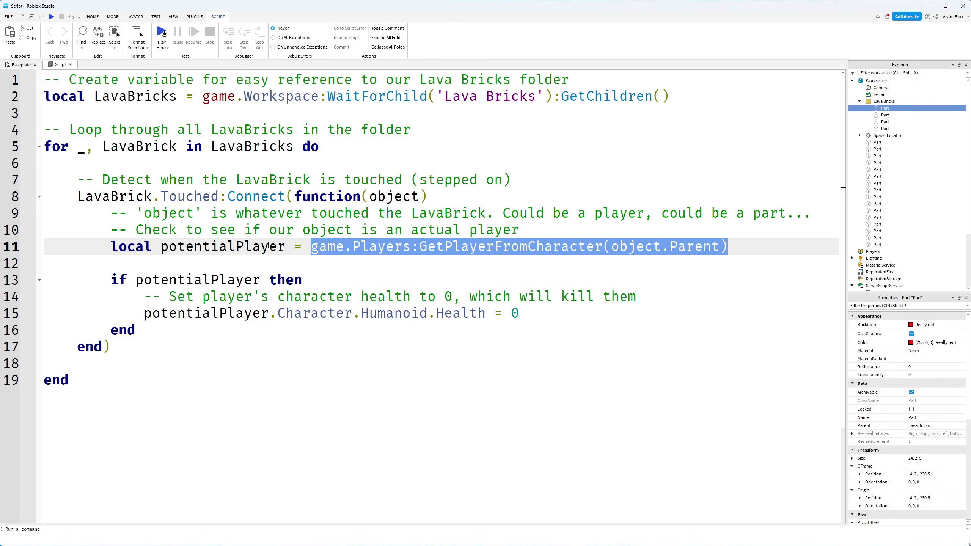
double_click(201, 280)
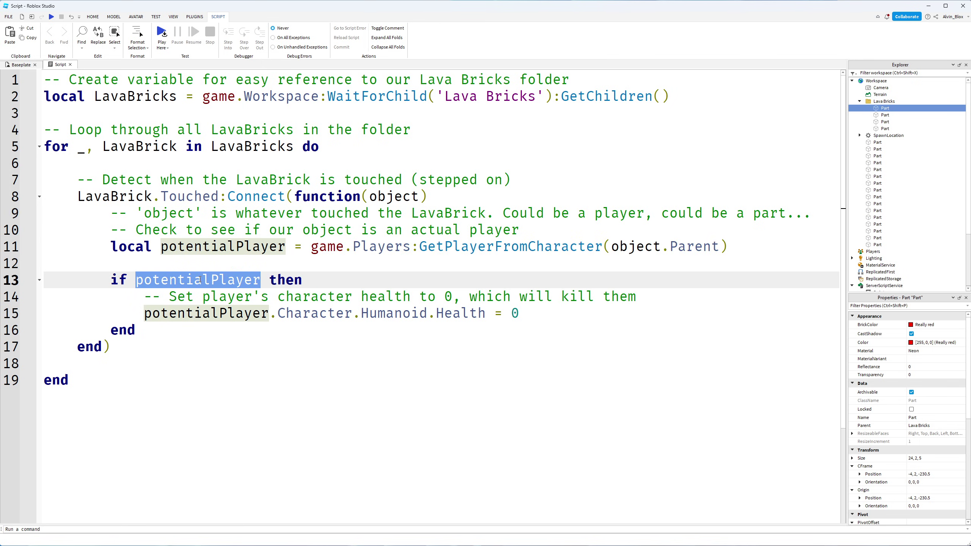
click(241, 314)
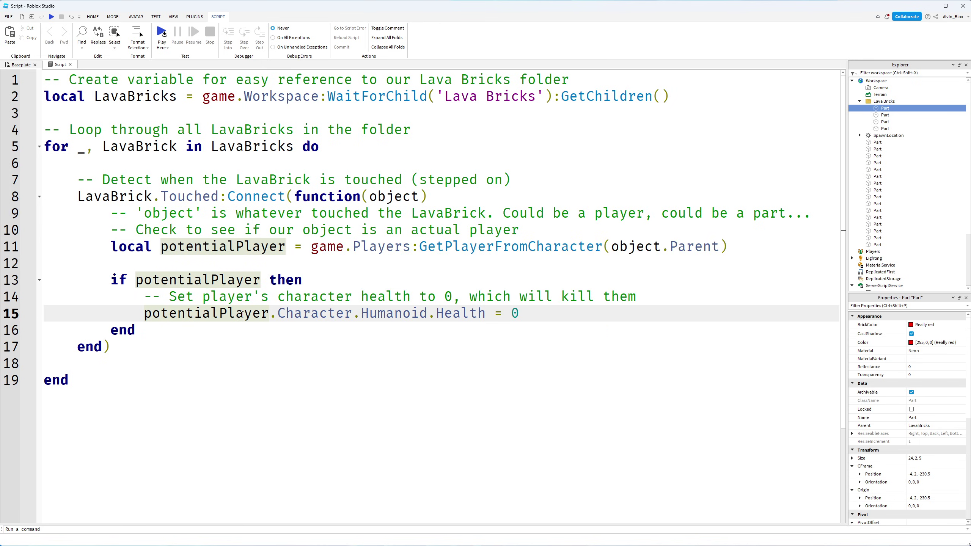
click(320, 315)
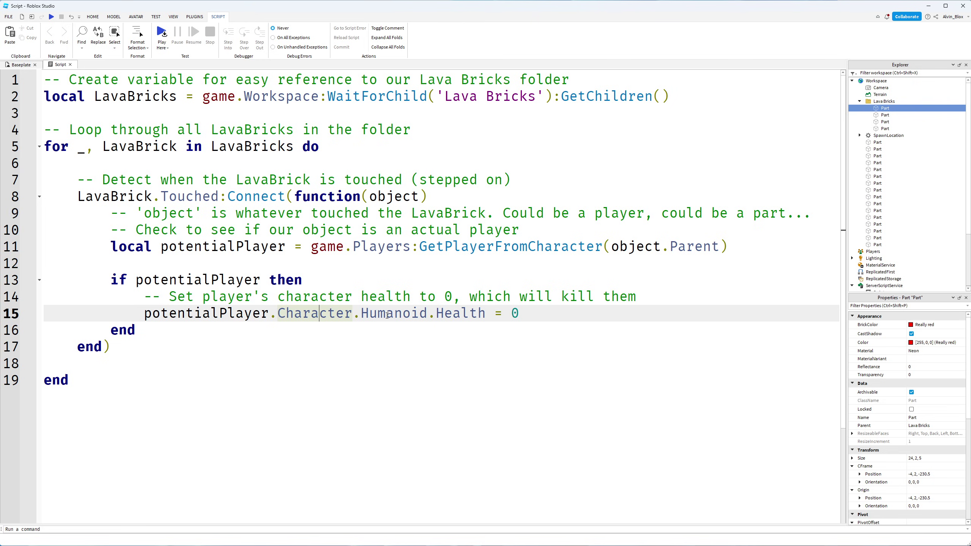
double_click(322, 315)
drag(516, 314, 305, 314)
click(300, 326)
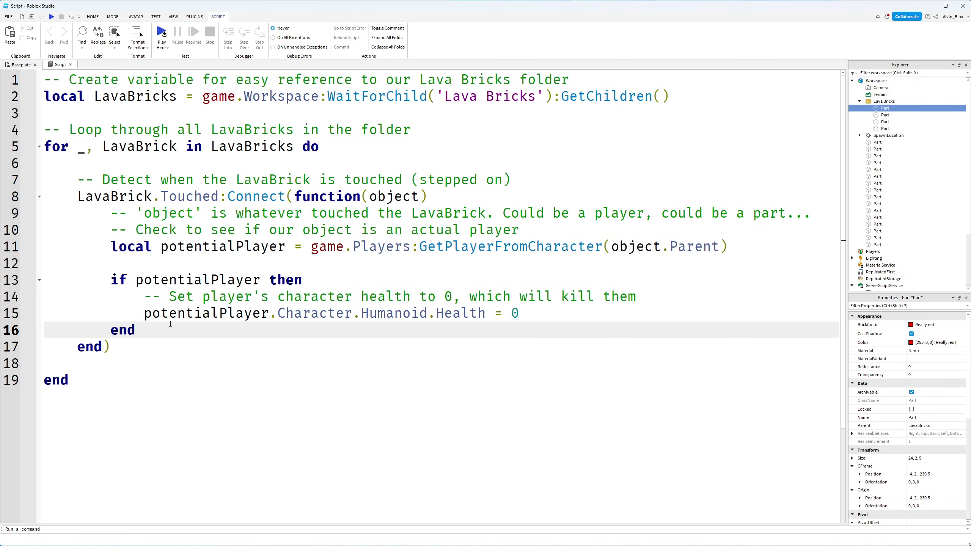
Step: Remove the blank lines directly above and below the LavaBrick.Touched block inside the for loop
click(197, 160)
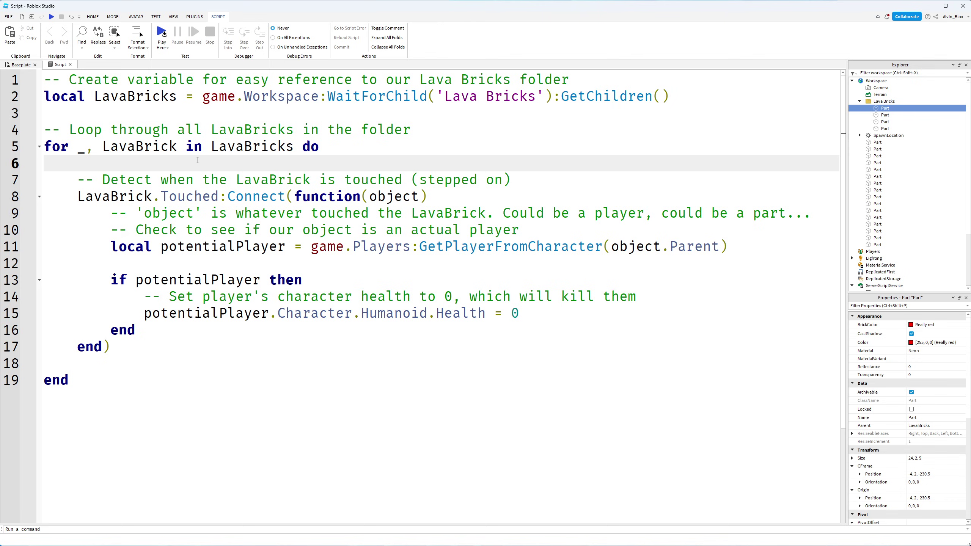
key(BackSpace)
key(BackSpace)
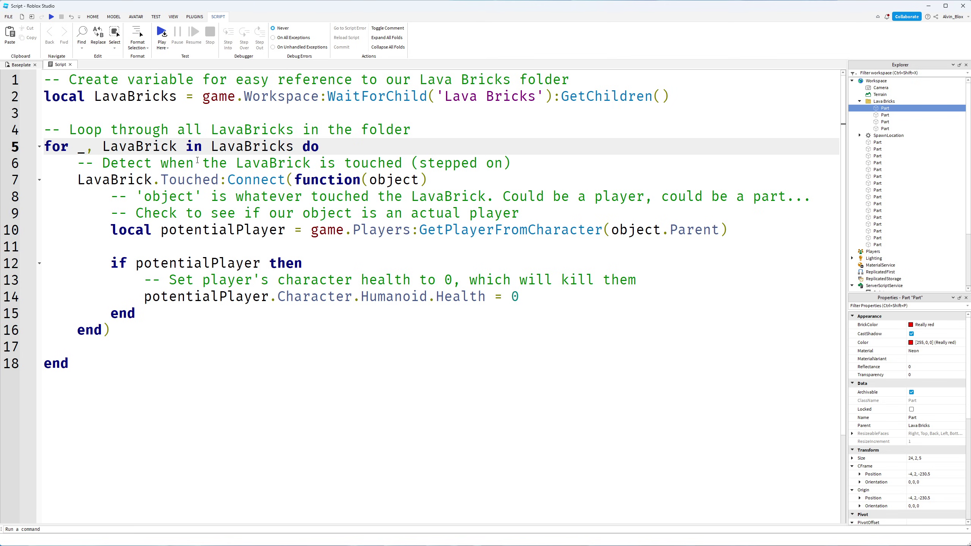
click(131, 350)
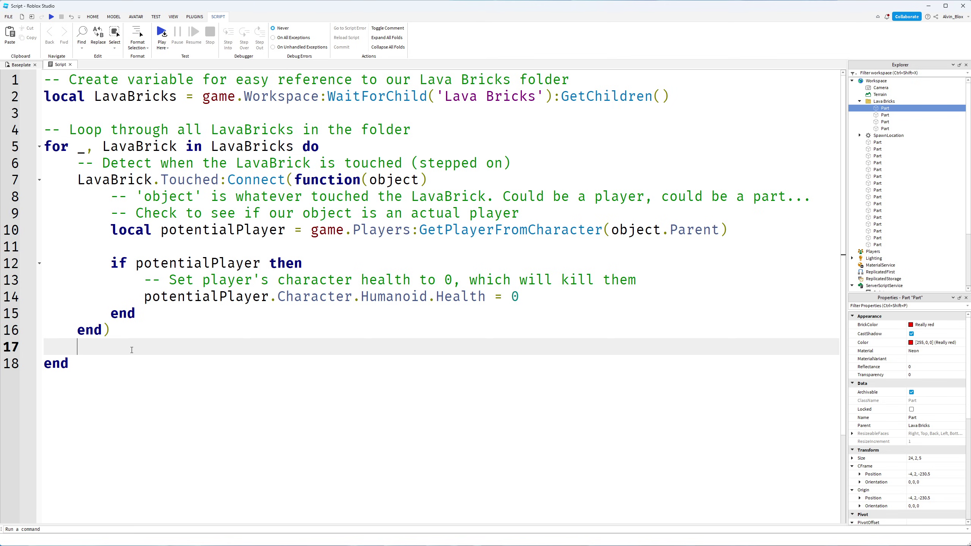
key(BackSpace)
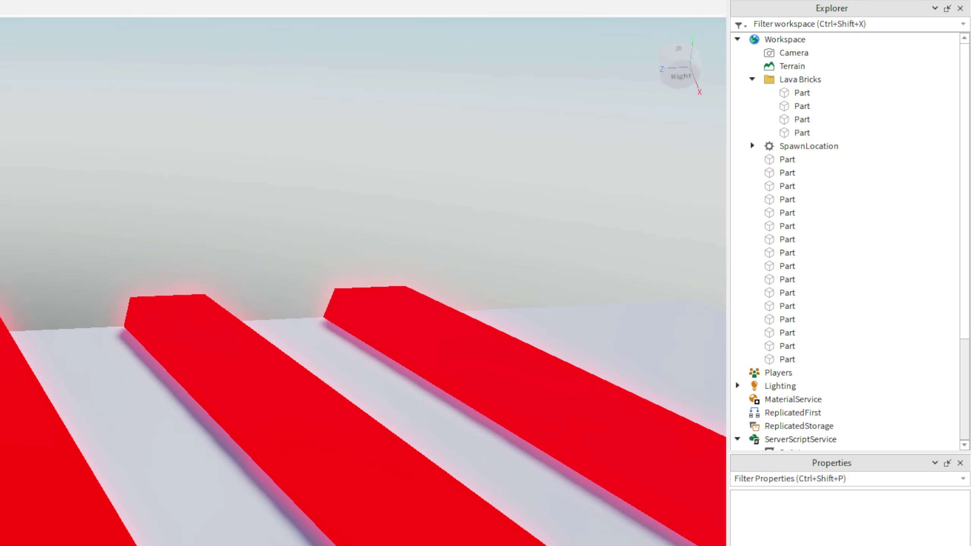
Step: Check the bars in the Lava Bricks folder by selecting one of its parts and the folder itself, and clear the selection
click(812, 93)
click(805, 83)
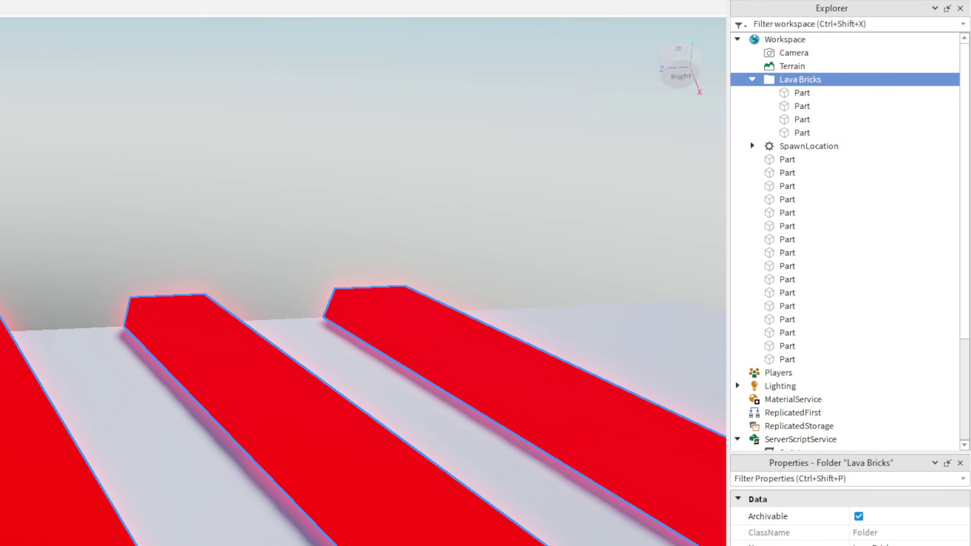
click(367, 190)
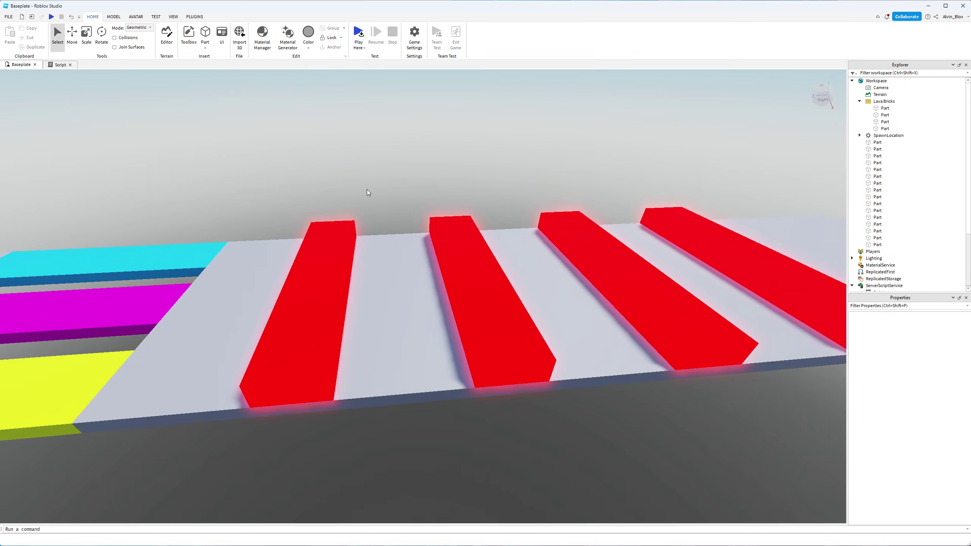
Step: Start a playtest at the current camera location, on the grey platform just before the first red lava bar
right_drag(367, 190, 367, 190)
key(w)
scroll(367, 190, up, 5)
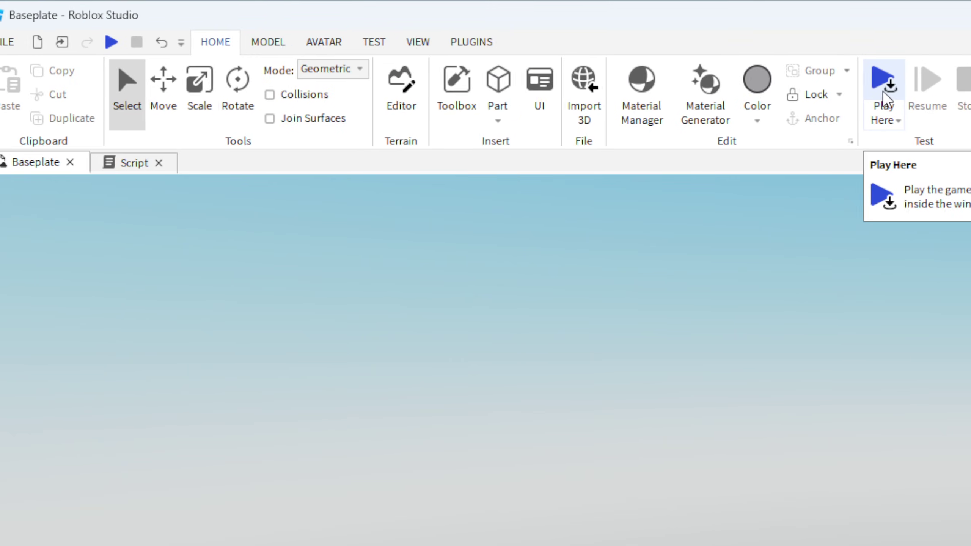
click(226, 91)
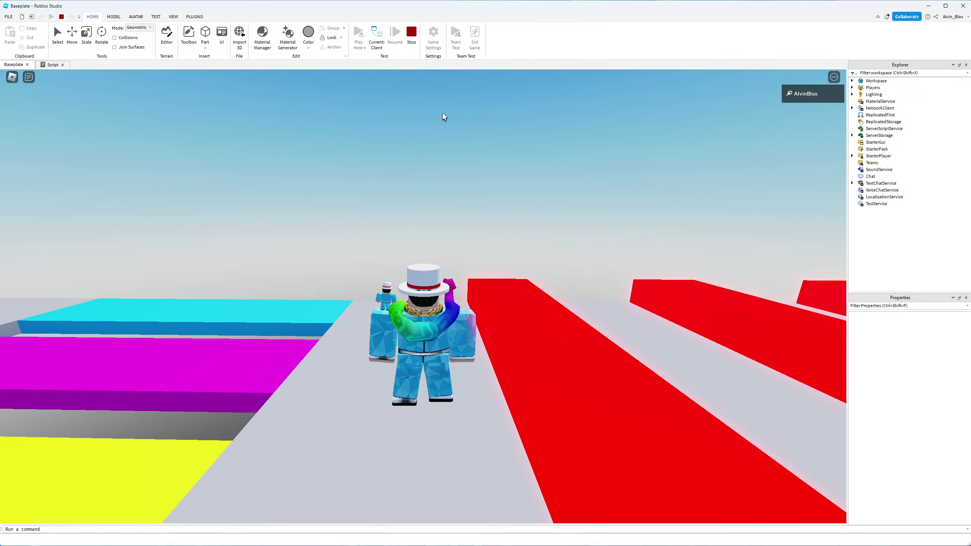
Step: Test the lava bars by steering the character over the first ones with jumps and letting it touch one
key(w)
right_drag(442, 112, 459, 151)
key(a)
key(w)
key(a)
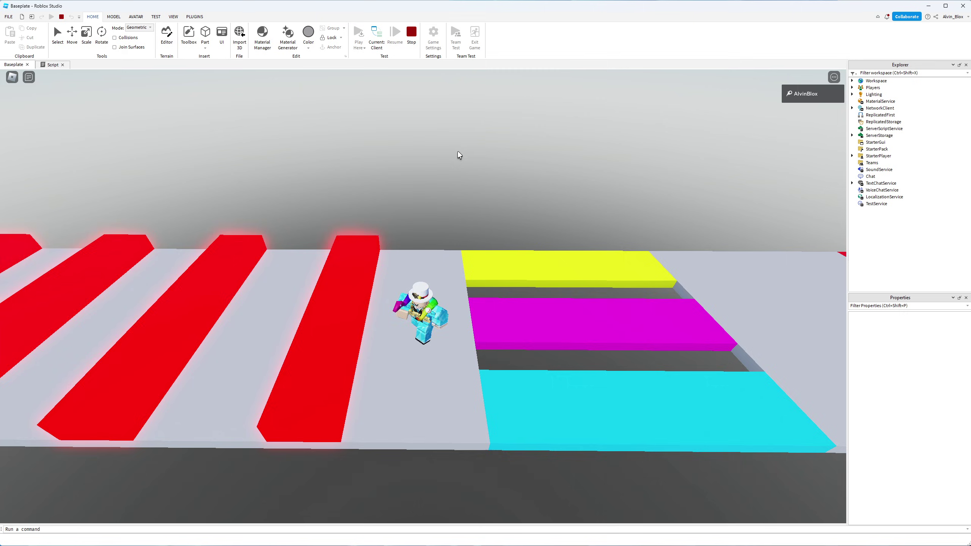
key(a)
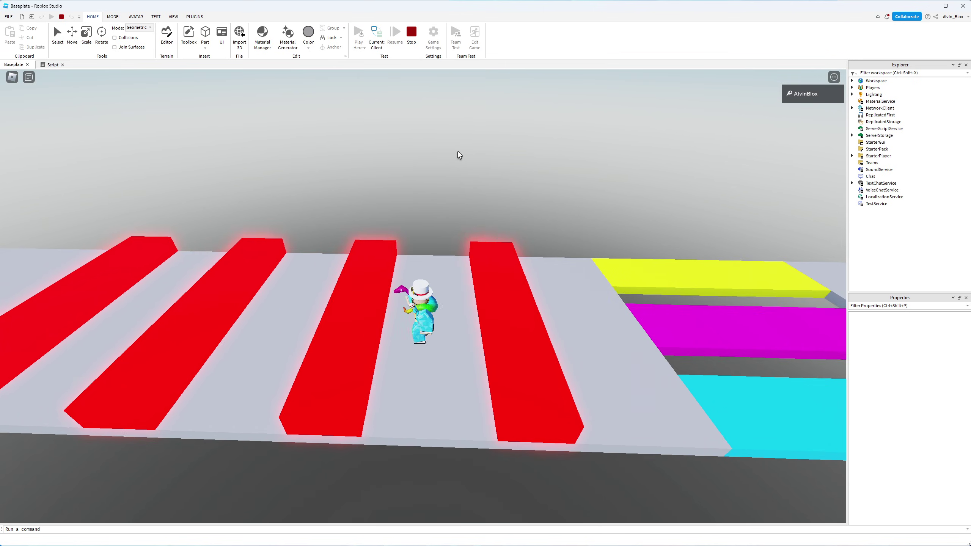
key(space)
right_drag(457, 151, 457, 151)
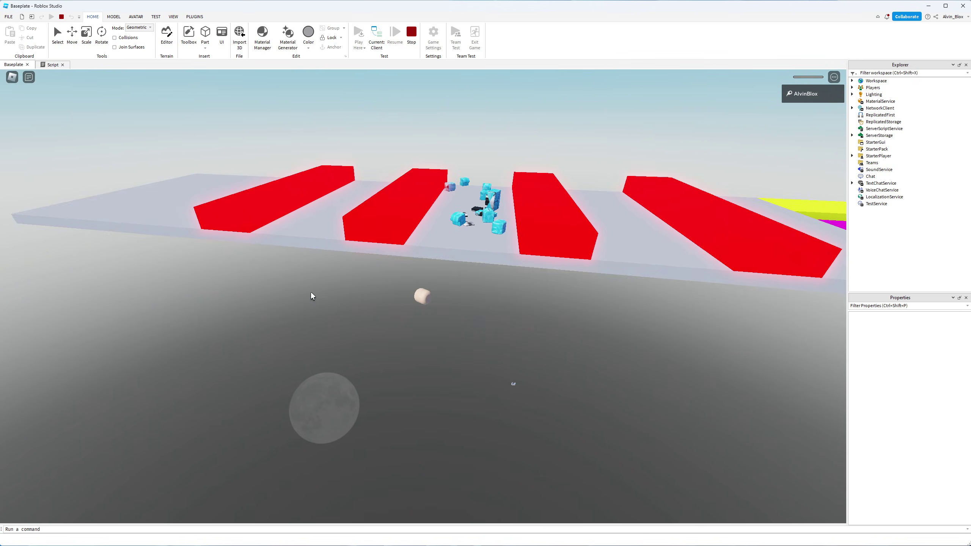
Step: Check the character's respawn at the start platform, view the whole obstacle course from afar, and stop the playtest
right_drag(311, 290, 314, 282)
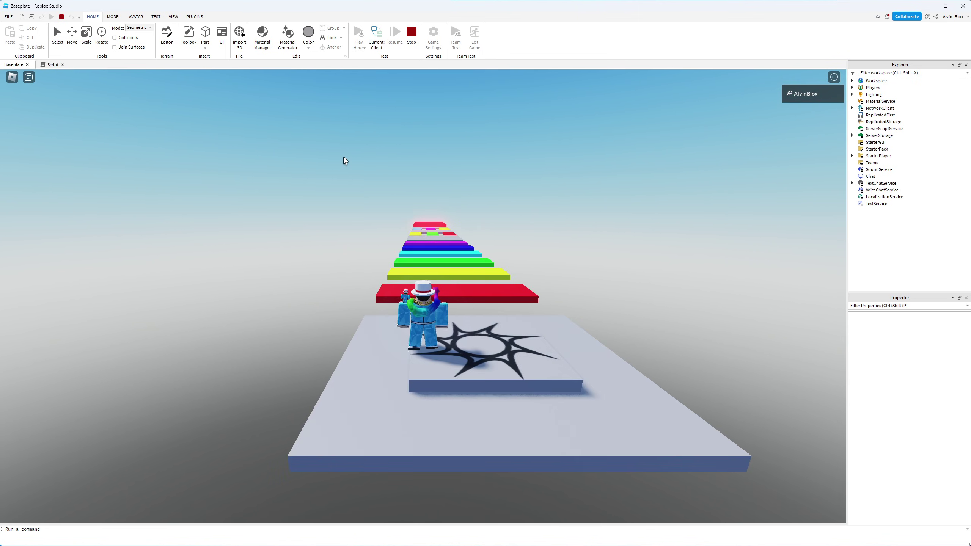
right_drag(414, 253, 413, 252)
scroll(413, 248, down, 5)
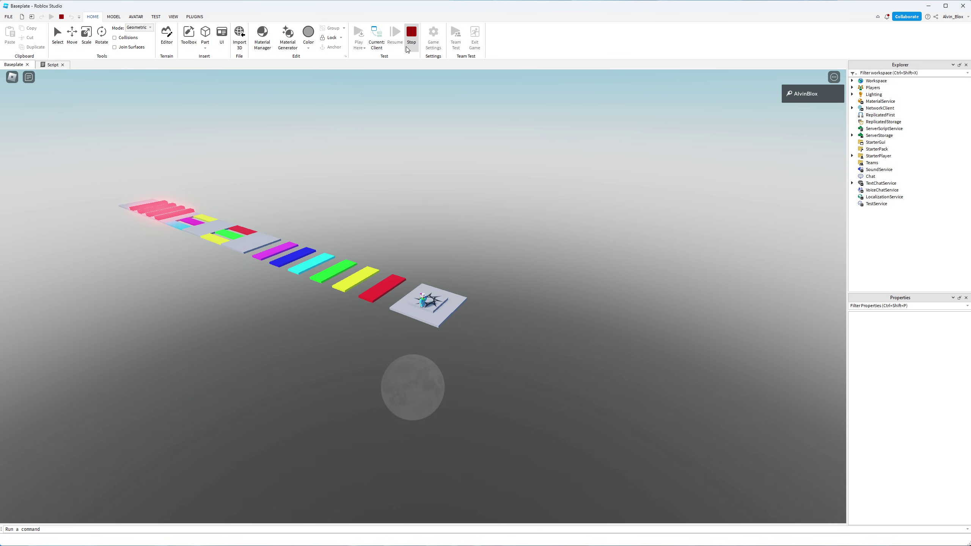
click(411, 37)
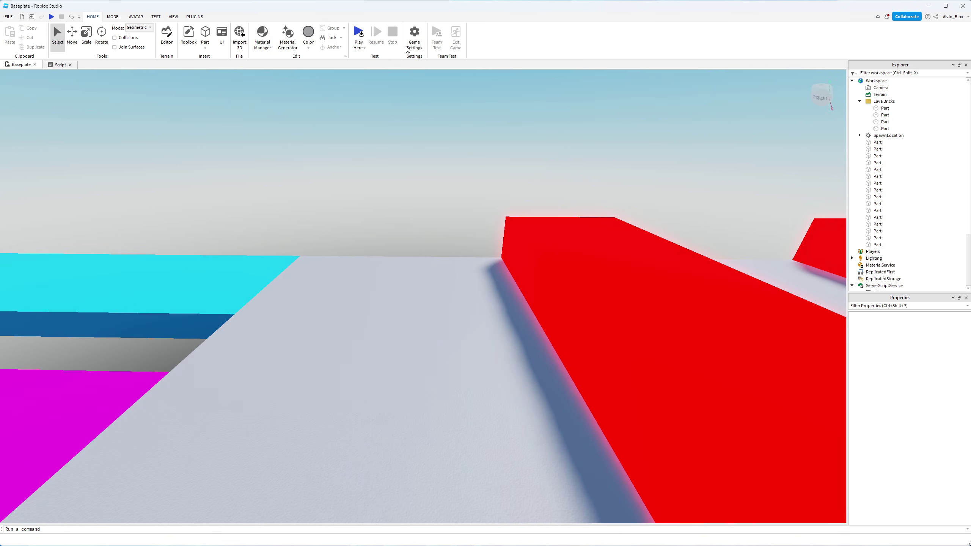